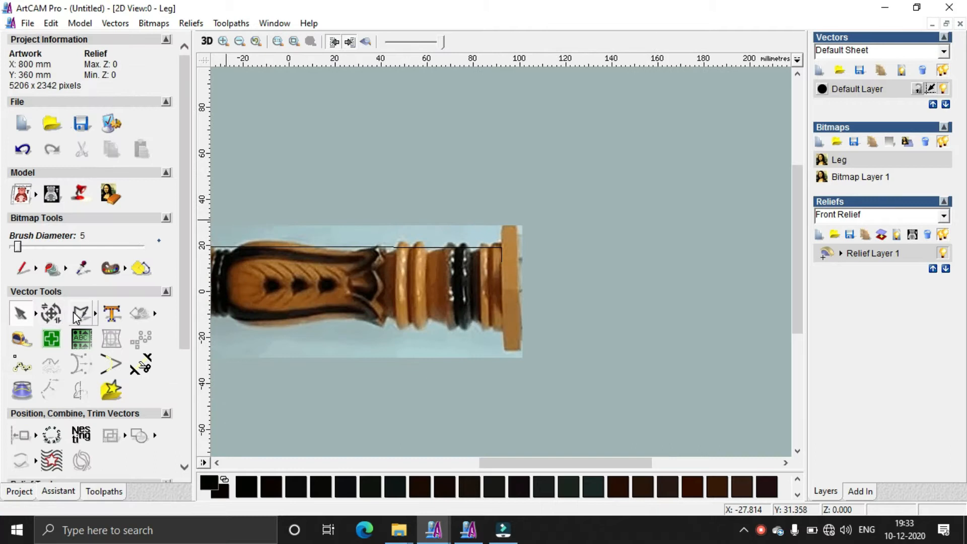
# Step: Switch the traced leg outline to node editing and insert points along its upper line up to the far side of the first large bead
pyautogui.click(36, 313)
pyautogui.click(74, 314)
pyautogui.scroll(1, 416, 279)
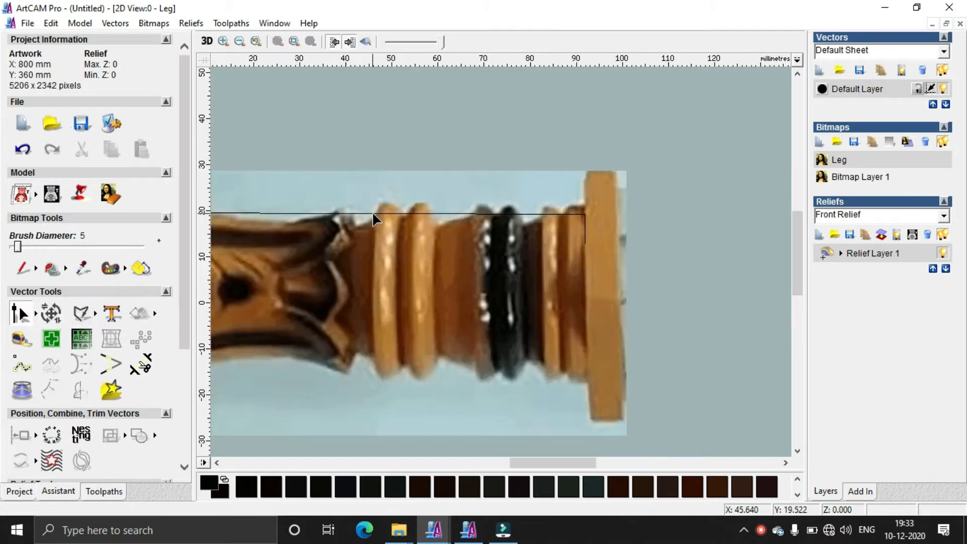
pyautogui.click(583, 215)
pyautogui.scroll(2, 587, 217)
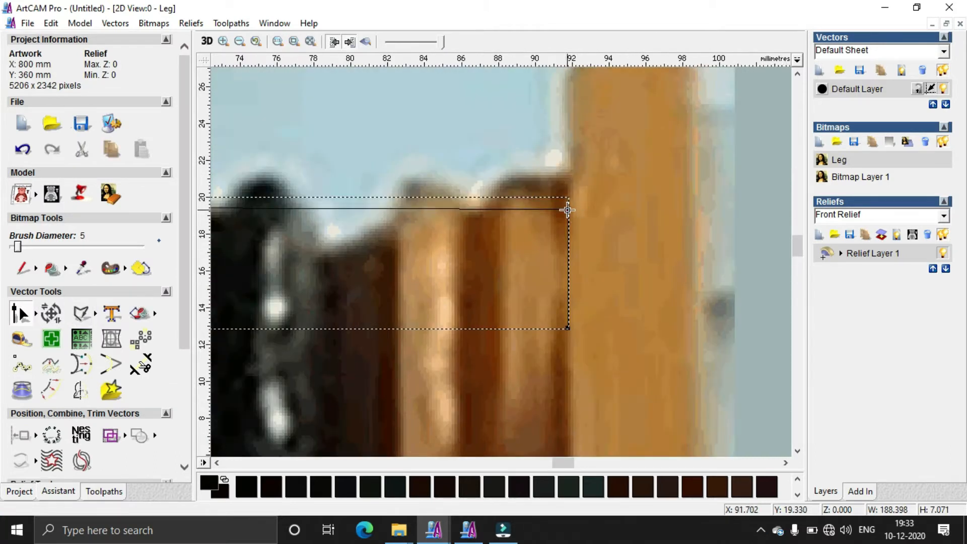
pyautogui.scroll(-3, 331, 286)
pyautogui.scroll(1, 321, 294)
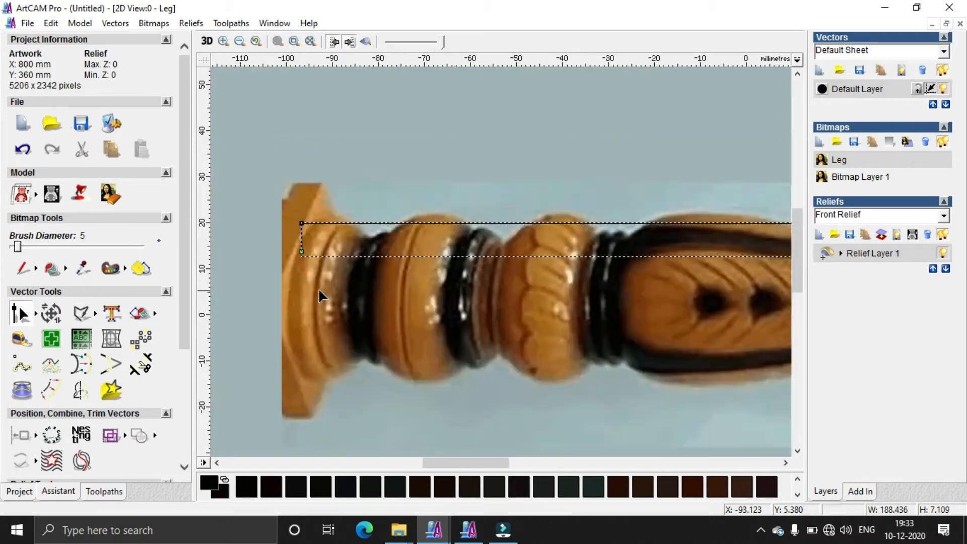
pyautogui.scroll(1, 322, 292)
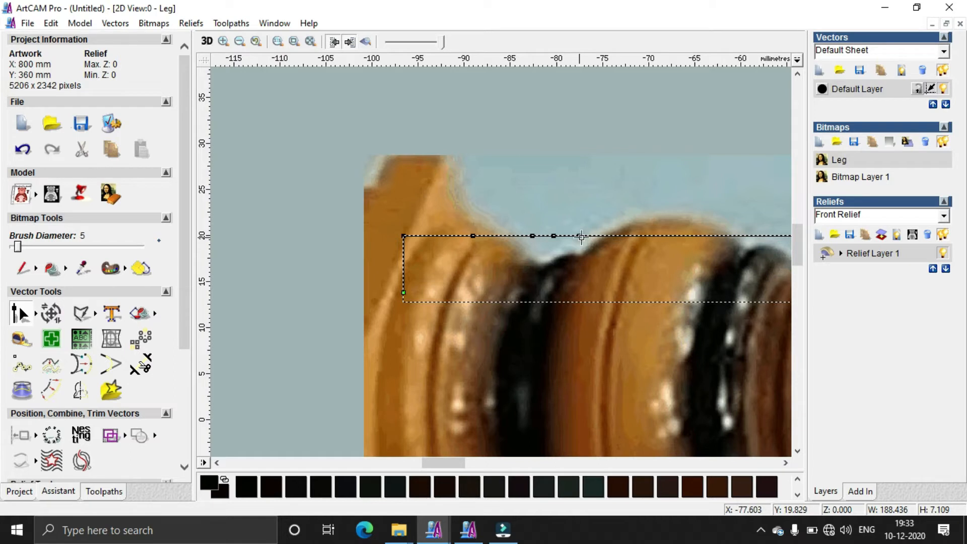
pyautogui.scroll(1, 492, 268)
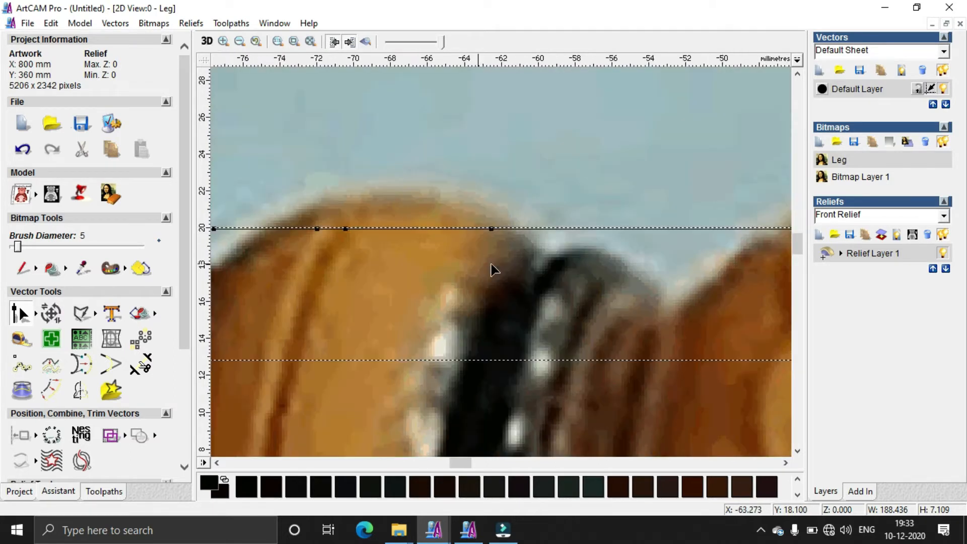
# Step: Lower the outline at the dark ring after the large bead and insert points across the carved bead to the leaf-carved body
pyautogui.click(554, 256)
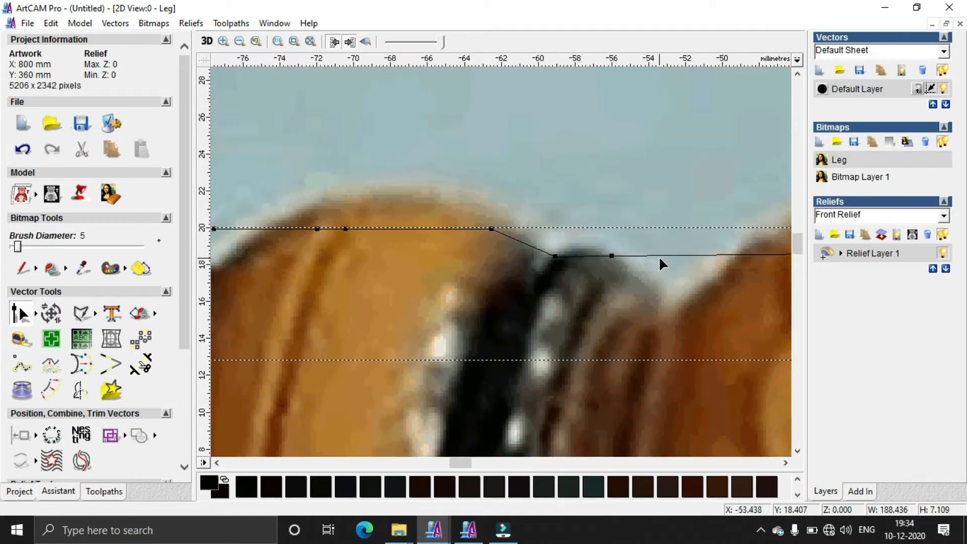
pyautogui.scroll(-1, 659, 256)
pyautogui.click(507, 262)
pyautogui.click(690, 260)
pyautogui.click(723, 259)
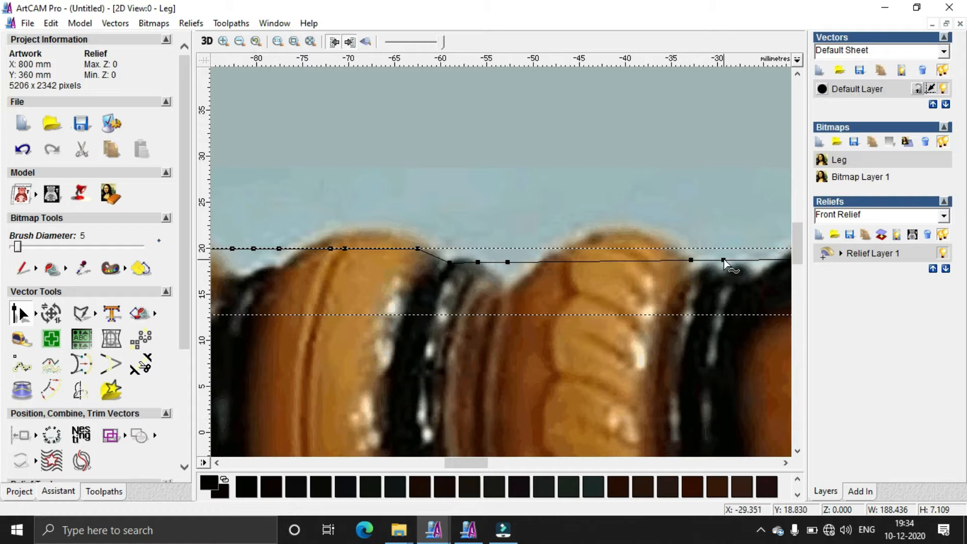
pyautogui.scroll(-1, 723, 259)
pyautogui.click(502, 262)
pyautogui.click(575, 260)
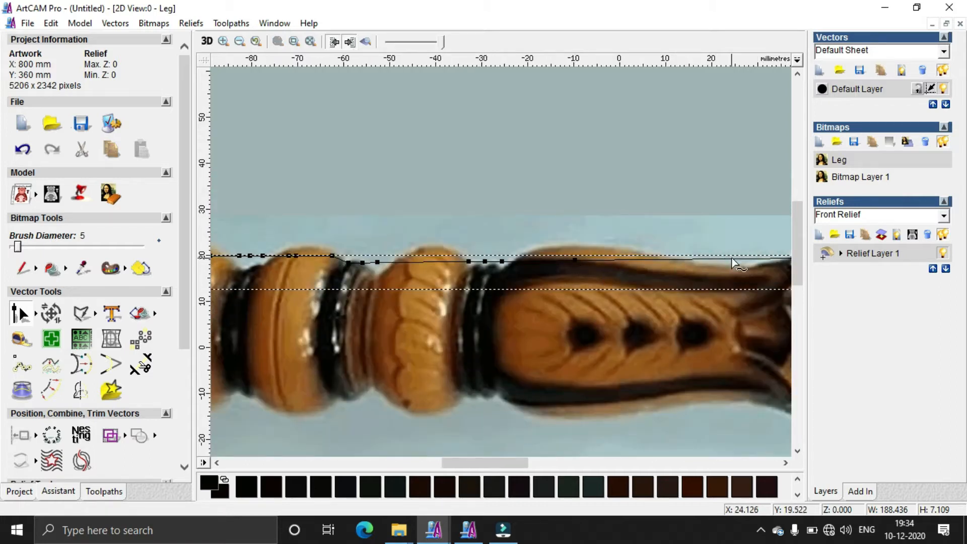
# Step: Insert points from the leaf-carved body to the far end block, raising the outline at the first light ring
pyautogui.click(732, 261)
pyautogui.scroll(1, 733, 262)
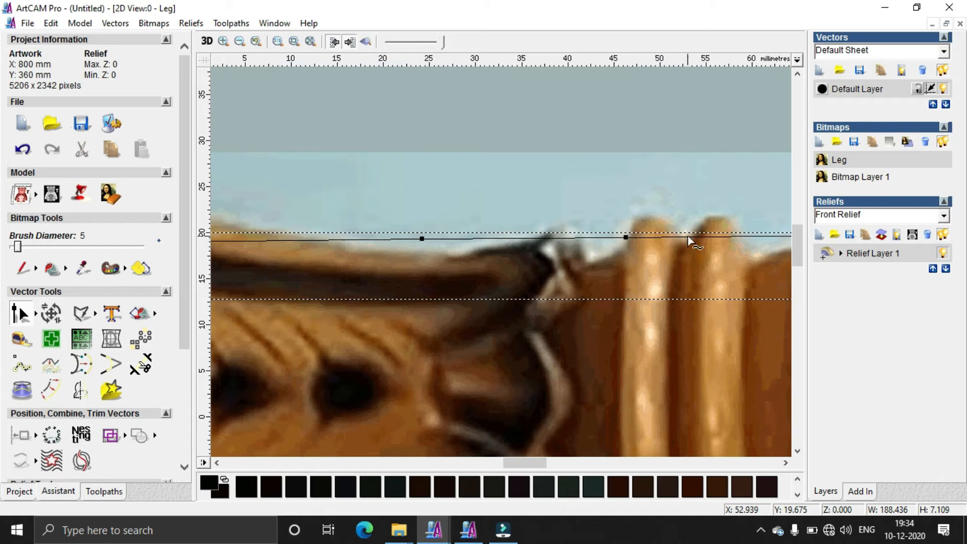
pyautogui.click(637, 219)
pyautogui.click(742, 223)
pyautogui.scroll(-1, 742, 225)
pyautogui.scroll(1, 561, 262)
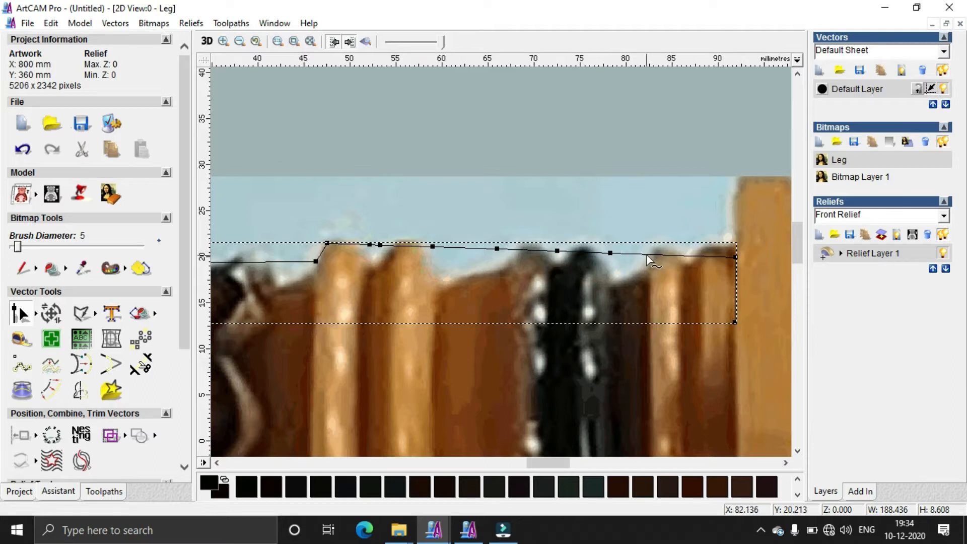
pyautogui.scroll(-1, 689, 254)
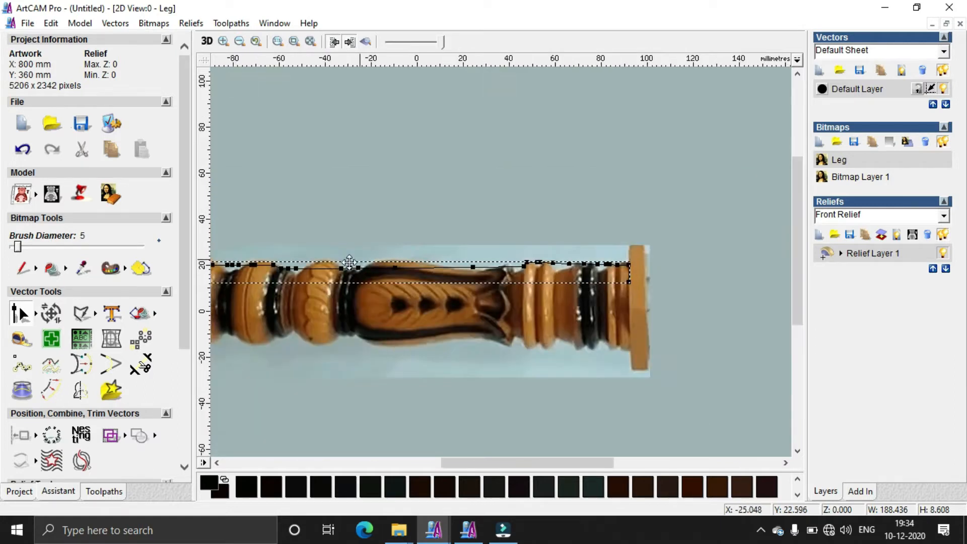
# Step: Reshape the outline's first span beside the base block into an arc and lower the point where the first dark ring begins
pyautogui.scroll(1, 484, 232)
pyautogui.moveTo(473, 306); pyautogui.dragTo(475, 308)
pyautogui.rightClick(448, 282)
pyautogui.click(476, 259)
pyautogui.moveTo(463, 269); pyautogui.dragTo(461, 270)
pyautogui.moveTo(551, 257); pyautogui.dragTo(529, 305)
# Step: Convert the second span near the base block to an arc dipping below its end points, and adjust the joint between both arcs
pyautogui.rightClick(529, 306)
pyautogui.rightClick(510, 301)
pyautogui.rightClick(498, 304)
pyautogui.rightClick(496, 300)
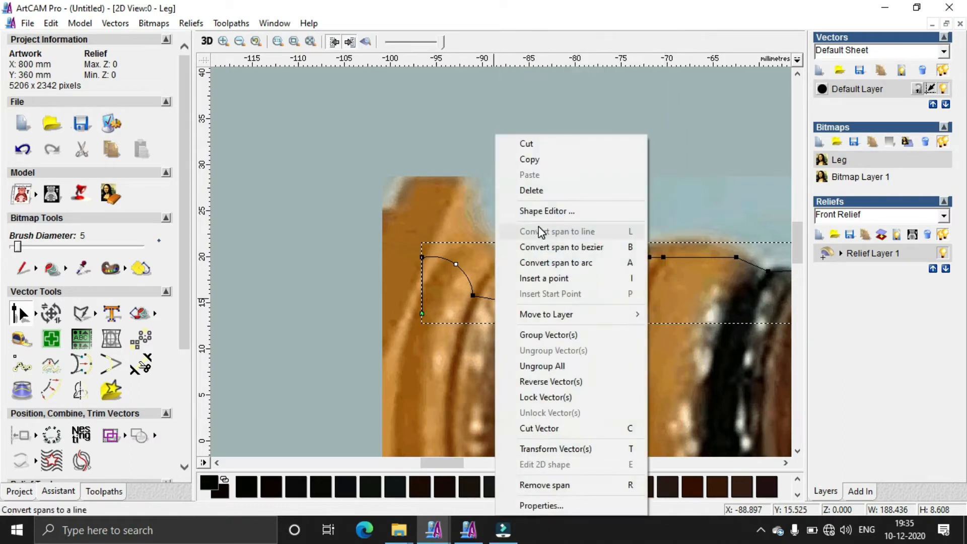
pyautogui.click(555, 262)
pyautogui.moveTo(506, 273); pyautogui.dragTo(499, 318)
pyautogui.scroll(2, 479, 313)
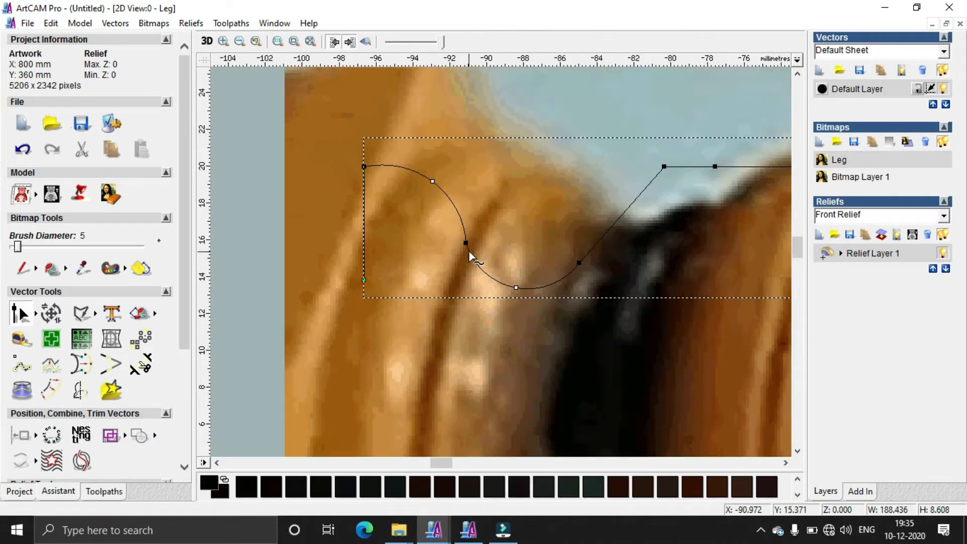
pyautogui.moveTo(469, 246); pyautogui.dragTo(475, 246)
# Step: Move the points at the first dark ring onto its edge and curve the outline smoothly up to the large bead
pyautogui.scroll(-1, 567, 264)
pyautogui.moveTo(550, 213); pyautogui.dragTo(576, 229)
pyautogui.click(555, 233)
pyautogui.scroll(1, 570, 237)
pyautogui.moveTo(458, 263); pyautogui.dragTo(444, 257)
pyautogui.scroll(-1, 531, 260)
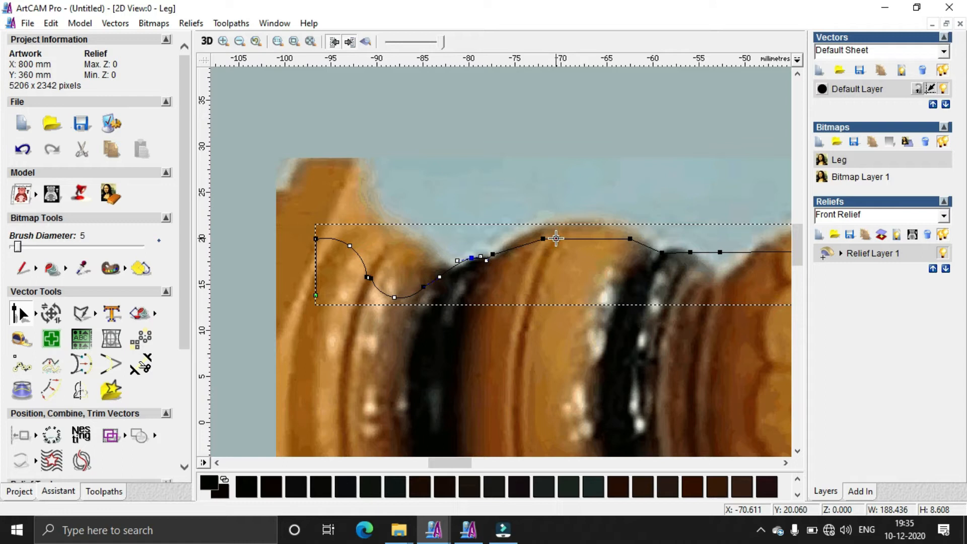
# Step: Convert the short span at the large bead's groove to an arc and bend it down into the groove
pyautogui.rightClick(555, 239)
pyautogui.click(620, 279)
pyautogui.scroll(1, 427, 187)
pyautogui.moveTo(425, 208); pyautogui.dragTo(423, 211)
# Step: Lower the point at the large bead's far end and convert the spans on both sides of its groove to convex arcs
pyautogui.moveTo(581, 198); pyautogui.dragTo(583, 245)
pyautogui.rightClick(495, 217)
pyautogui.click(594, 248)
pyautogui.moveTo(531, 147); pyautogui.dragTo(516, 200)
pyautogui.rightClick(391, 210)
pyautogui.click(464, 255)
pyautogui.moveTo(341, 218); pyautogui.dragTo(351, 192)
# Step: Lower the points in the valley before the carved bead and convert the span at the second dark ring to a dipping arc
pyautogui.scroll(-1, 422, 222)
pyautogui.moveTo(582, 274); pyautogui.dragTo(570, 271)
pyautogui.scroll(1, 523, 256)
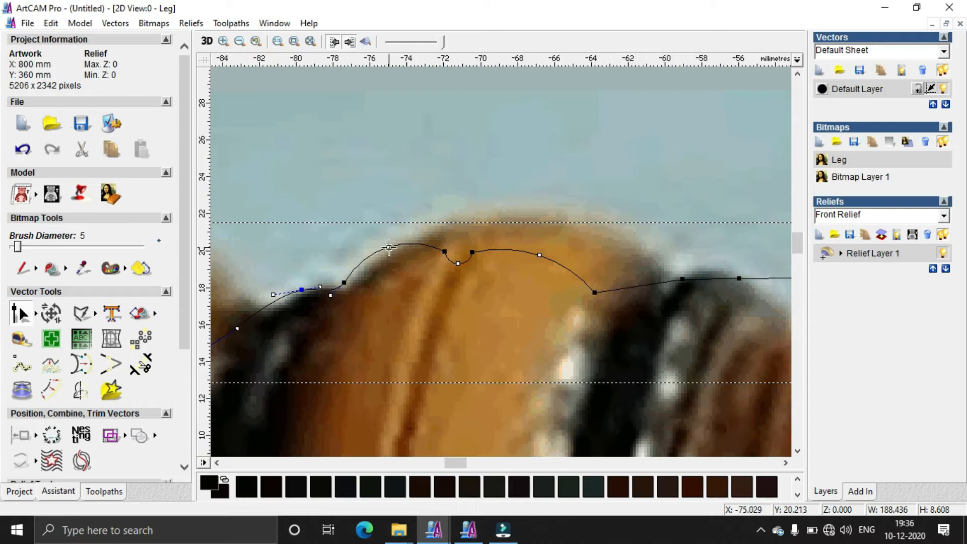
pyautogui.scroll(-2, 497, 243)
pyautogui.scroll(2, 571, 258)
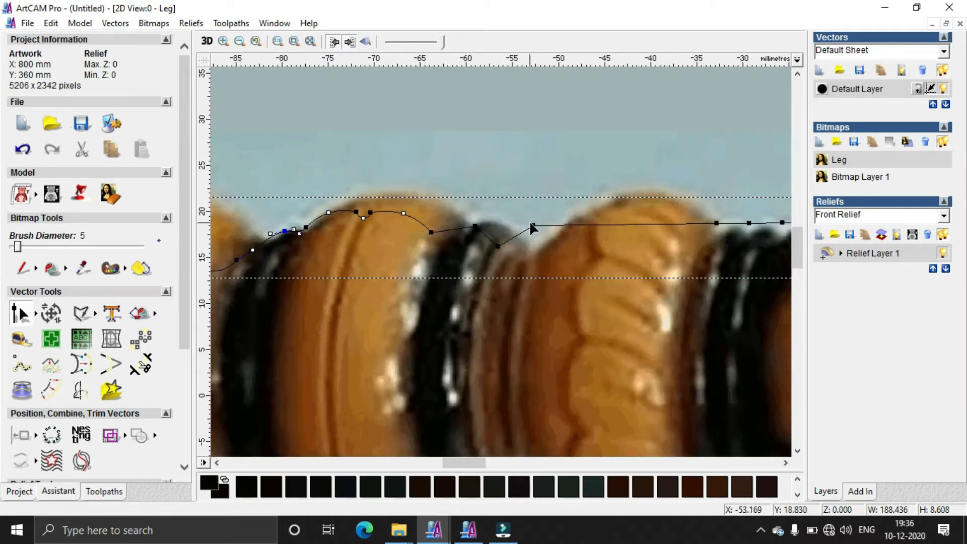
pyautogui.moveTo(536, 225); pyautogui.dragTo(522, 268)
pyautogui.rightClick(455, 229)
pyautogui.click(527, 260)
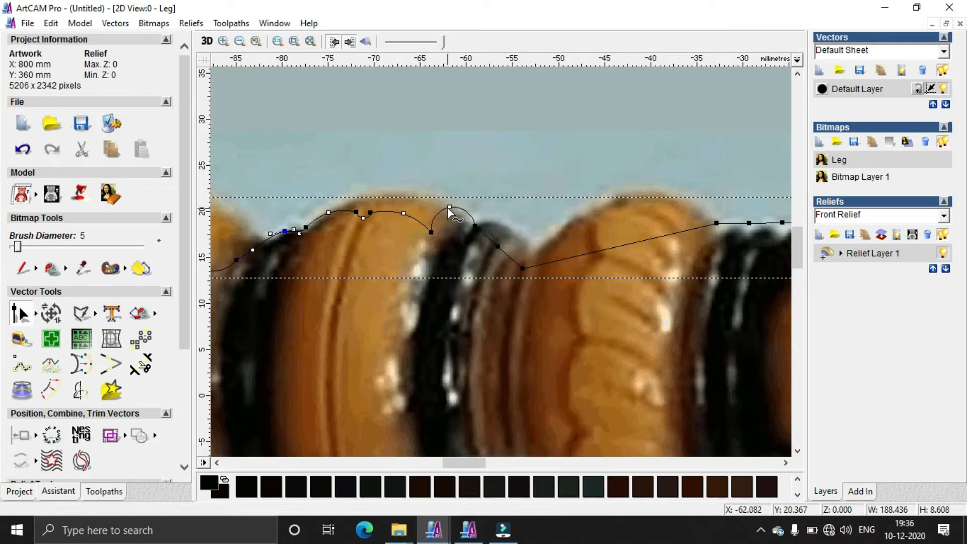
pyautogui.moveTo(455, 230); pyautogui.dragTo(455, 248)
# Step: Convert the span over the carved bead to an arc and fit it to the bead's rounded top
pyautogui.rightClick(648, 237)
pyautogui.click(724, 263)
pyautogui.moveTo(596, 149); pyautogui.dragTo(608, 199)
# Step: Reposition the point at the dark double ring after the carved bead and convert its two spans to small arcs
pyautogui.moveTo(739, 317); pyautogui.dragTo(519, 278, button='middle')
pyautogui.moveTo(495, 185); pyautogui.dragTo(555, 202)
pyautogui.rightClick(517, 191)
pyautogui.click(588, 262)
pyautogui.rightClick(540, 203)
pyautogui.click(594, 263)
# Step: Raise the point at the crest of the leaf-carved body and curve the outline around it
pyautogui.scroll(-1, 617, 205)
pyautogui.moveTo(547, 251); pyautogui.dragTo(543, 236)
pyautogui.rightClick(543, 235)
pyautogui.click(621, 264)
pyautogui.scroll(1, 684, 257)
pyautogui.rightClick(535, 246)
pyautogui.click(555, 235)
# Step: Lower the point near the leaf tips, make it smooth, and bend the adjoining curve toward the light rings
pyautogui.rightClick(535, 248)
pyautogui.click(595, 259)
pyautogui.moveTo(537, 247); pyautogui.dragTo(537, 268)
pyautogui.rightClick(540, 272)
pyautogui.click(586, 360)
pyautogui.moveTo(672, 253); pyautogui.dragTo(678, 280)
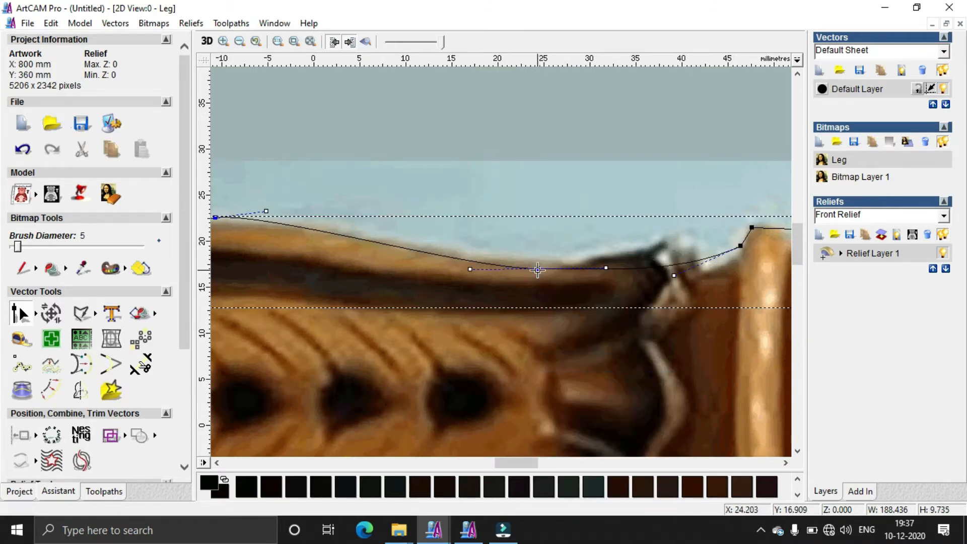
# Step: Fine-tune the crest and waist points and their handles so the long curve follows the leaf-carved body
pyautogui.moveTo(538, 268); pyautogui.dragTo(538, 290)
pyautogui.scroll(-2, 559, 282)
pyautogui.scroll(2, 513, 269)
pyautogui.moveTo(379, 222); pyautogui.dragTo(377, 248)
pyautogui.scroll(-1, 321, 239)
pyautogui.moveTo(492, 260); pyautogui.dragTo(492, 263)
pyautogui.moveTo(298, 224); pyautogui.dragTo(296, 230)
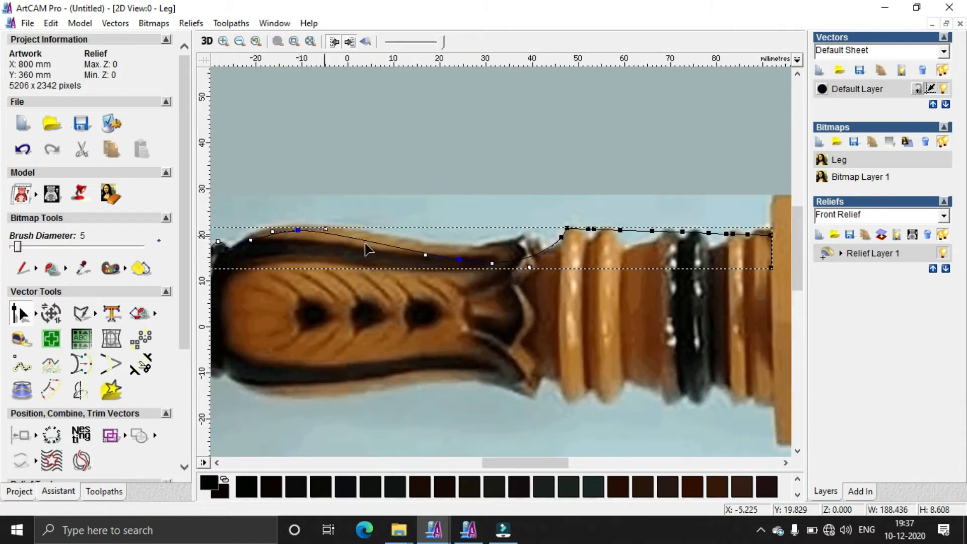
# Step: Convert the spans over the two light rings to arcs, lowering the points between and after the rings
pyautogui.scroll(2, 510, 234)
pyautogui.rightClick(519, 273)
pyautogui.click(523, 279)
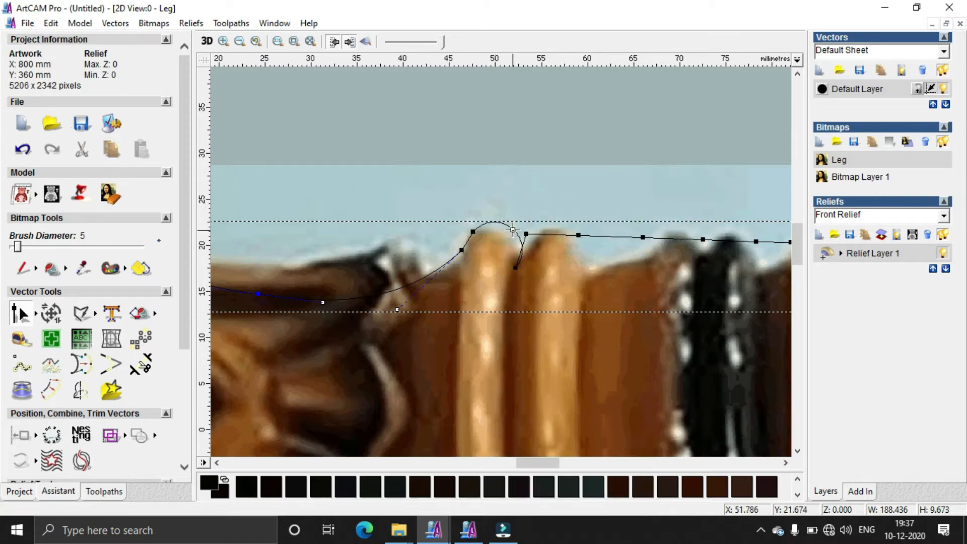
pyautogui.moveTo(527, 246); pyautogui.dragTo(524, 268)
pyautogui.moveTo(579, 235); pyautogui.dragTo(582, 268)
pyautogui.rightClick(555, 265)
pyautogui.click(569, 270)
# Step: Smooth the point after the light rings and lower it onto the taper, repositioning the neighbouring points around the dark double ring
pyautogui.rightClick(637, 236)
pyautogui.click(672, 331)
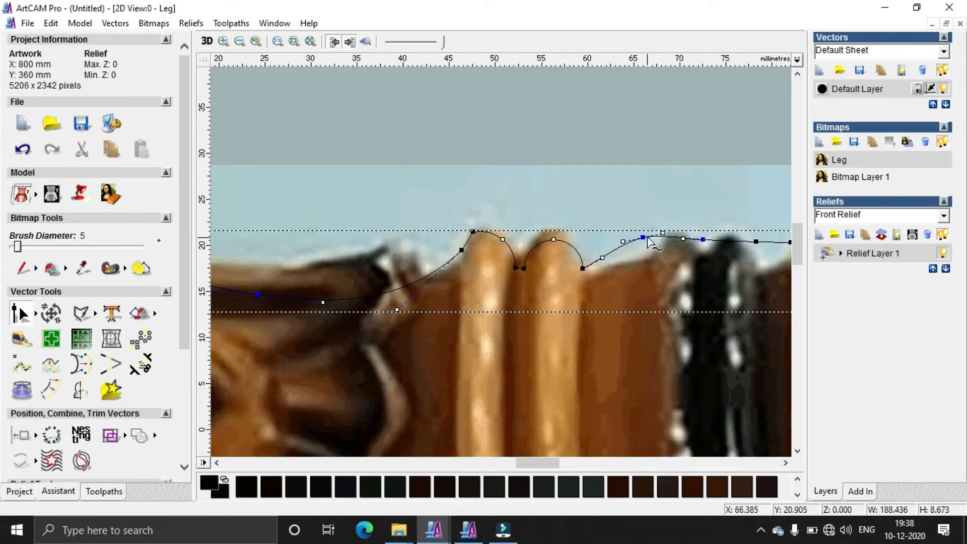
pyautogui.moveTo(648, 261); pyautogui.dragTo(648, 261)
pyautogui.moveTo(702, 239); pyautogui.dragTo(679, 229)
pyautogui.scroll(1, 665, 242)
pyautogui.moveTo(487, 237); pyautogui.dragTo(516, 283)
pyautogui.moveTo(374, 296); pyautogui.dragTo(374, 308)
pyautogui.scroll(-1, 513, 302)
pyautogui.moveTo(509, 228); pyautogui.dragTo(533, 252)
pyautogui.press('i')
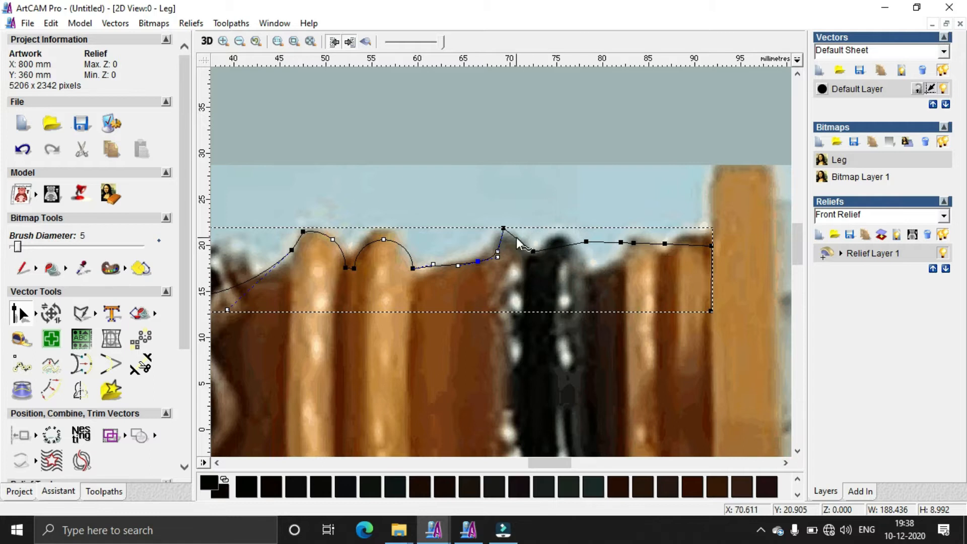
# Step: Convert the span over the first bead of the dark double ring to an arc and refine the preceding taper point
pyautogui.rightClick(517, 238)
pyautogui.click(584, 249)
pyautogui.scroll(1, 584, 249)
pyautogui.moveTo(475, 205); pyautogui.dragTo(455, 236)
pyautogui.moveTo(371, 274); pyautogui.dragTo(362, 268)
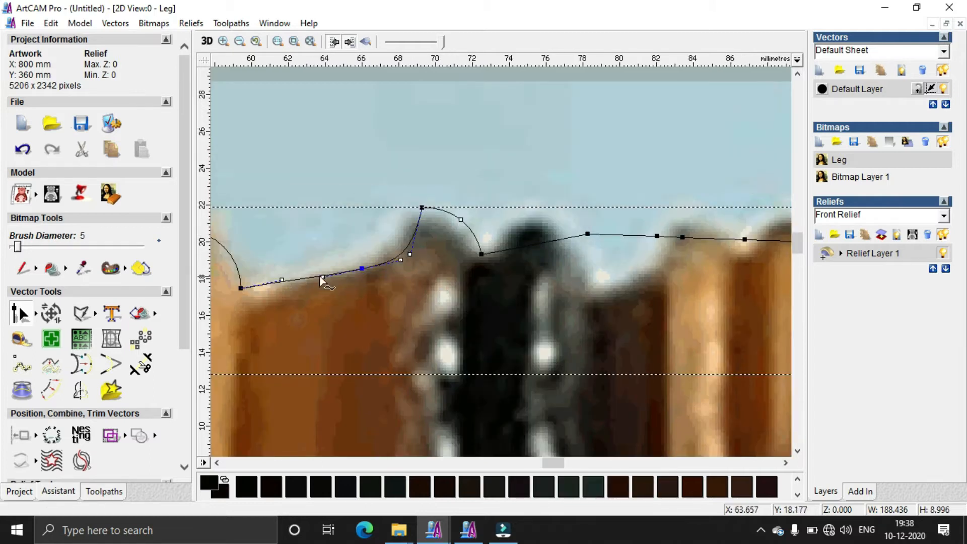
# Step: Adjust the taper's curve handle and form the second bead of the dark double ring as an arc
pyautogui.moveTo(282, 281); pyautogui.dragTo(286, 292)
pyautogui.moveTo(588, 234); pyautogui.dragTo(586, 258)
pyautogui.rightClick(544, 259)
pyautogui.click(579, 249)
pyautogui.moveTo(537, 208); pyautogui.dragTo(535, 216)
# Step: Lower and smooth the point after the dark double ring so the outline follows the short hollow
pyautogui.moveTo(657, 236); pyautogui.dragTo(657, 257)
pyautogui.rightClick(658, 256)
pyautogui.click(719, 349)
pyautogui.moveTo(587, 257); pyautogui.dragTo(593, 277)
# Step: Position the points of the first narrow ring before the end block and shape its span into an arc
pyautogui.moveTo(682, 236)
pyautogui.mouseDown()
pyautogui.moveTo(680, 222)
pyautogui.moveTo(669, 242)
pyautogui.mouseUp()
pyautogui.moveTo(735, 254); pyautogui.dragTo(737, 254)
pyautogui.rightClick(713, 241)
pyautogui.click(770, 264)
pyautogui.moveTo(723, 209); pyautogui.dragTo(718, 229)
# Step: Convert the last narrow ring's span beside the end block to an arc and fit it to the picture
pyautogui.scroll(-2, 738, 252)
pyautogui.scroll(2, 401, 260)
pyautogui.rightClick(391, 246)
pyautogui.click(438, 262)
pyautogui.moveTo(381, 234); pyautogui.dragTo(430, 227)
# Step: Adjust the outline's end corner and raise the point in the valley between the two light rings
pyautogui.scroll(-2, 352, 225)
pyautogui.scroll(2, 490, 299)
pyautogui.moveTo(508, 88); pyautogui.dragTo(511, 94)
pyautogui.scroll(-2, 427, 286)
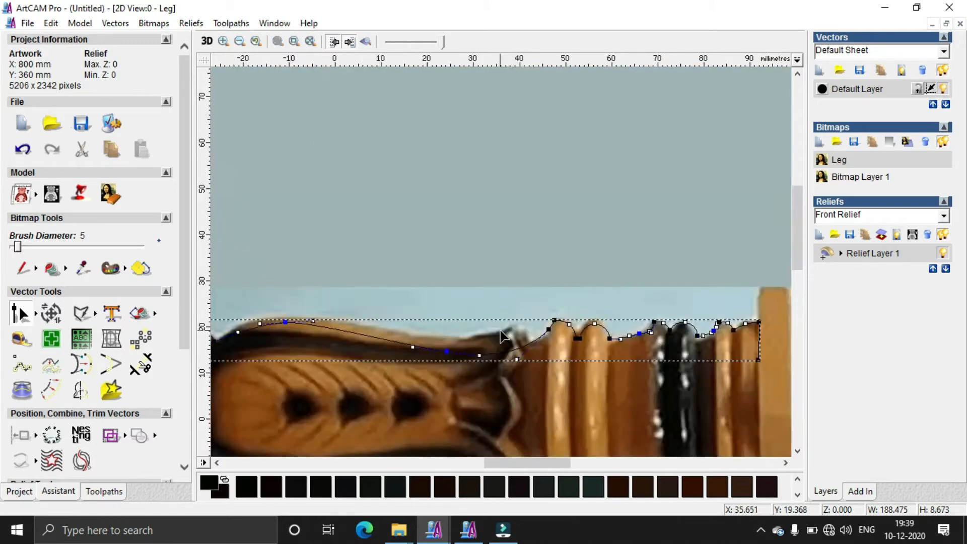
pyautogui.scroll(2, 608, 273)
pyautogui.moveTo(554, 290); pyautogui.dragTo(556, 278)
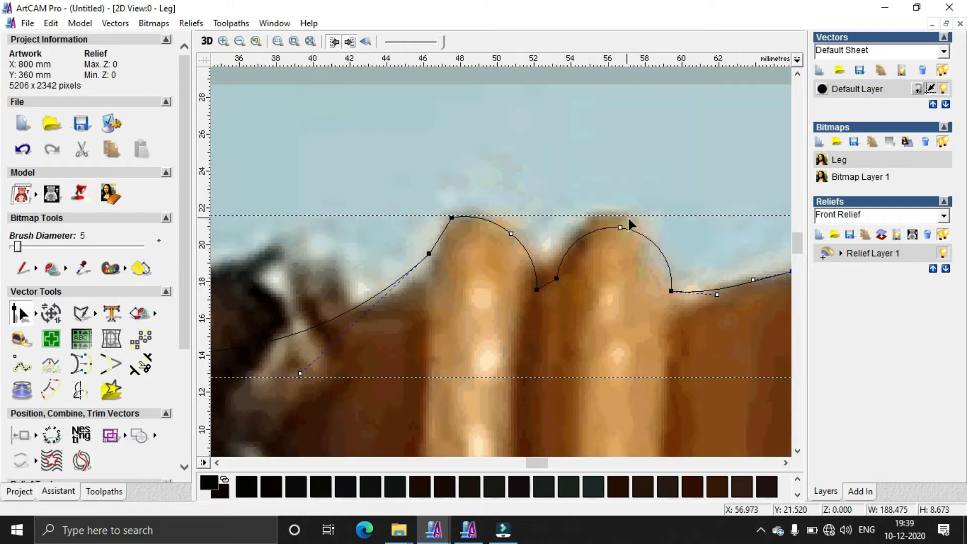
# Step: Adjust the lower end points of the outline's two short vertical sides and finish node editing
pyautogui.scroll(-3, 619, 216)
pyautogui.scroll(1, 554, 309)
pyautogui.scroll(4, 639, 256)
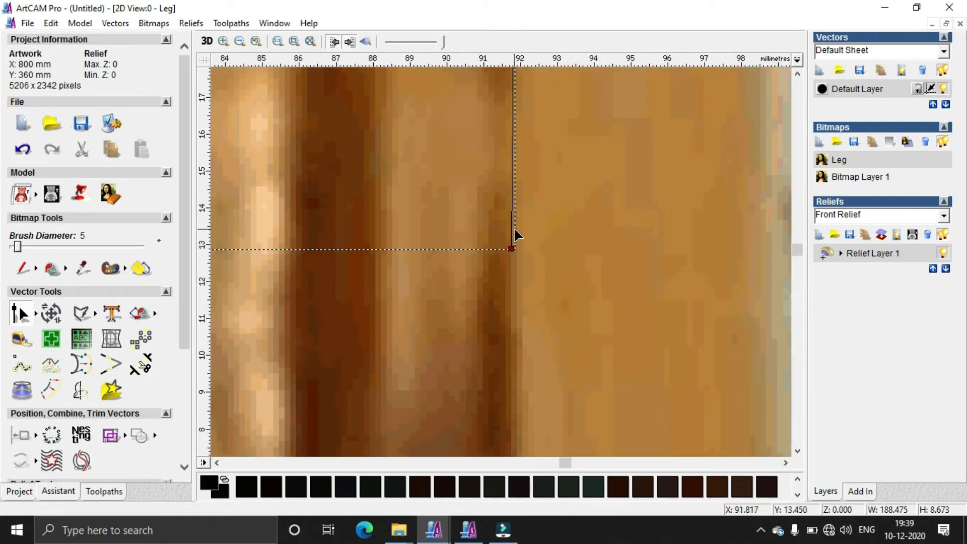
pyautogui.scroll(-4, 513, 222)
pyautogui.scroll(2, 527, 270)
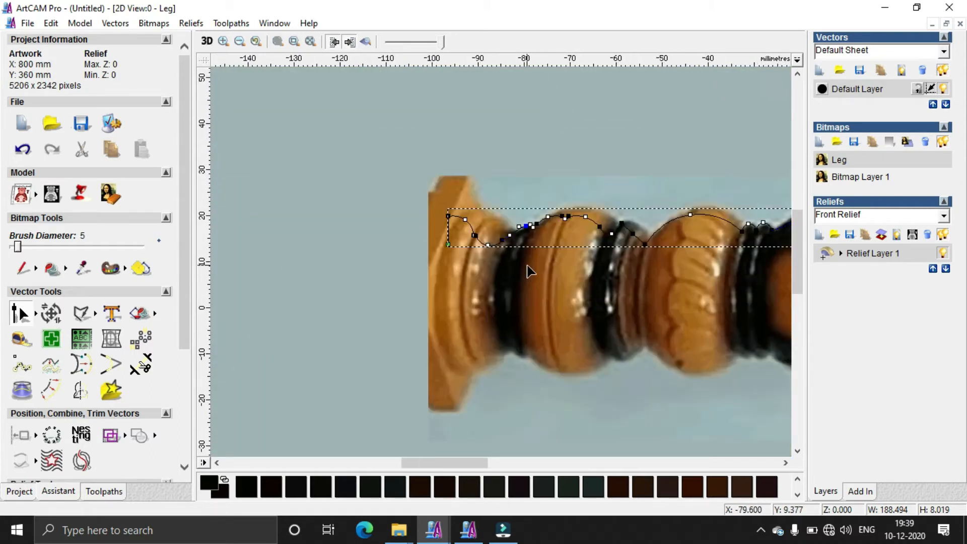
pyautogui.scroll(-2, 531, 271)
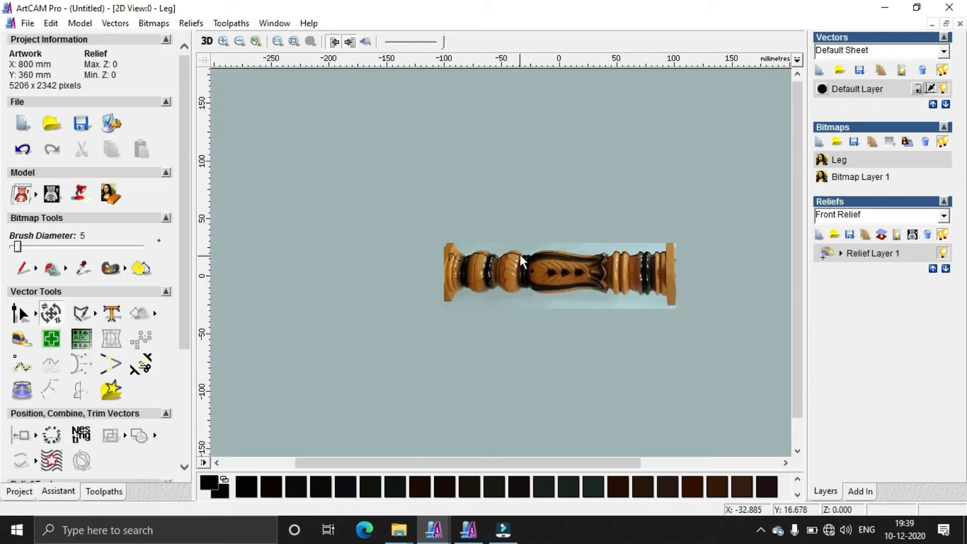
# Step: Scale the leg outline to a width of 800 mm with width and height linked
pyautogui.scroll(1, 536, 275)
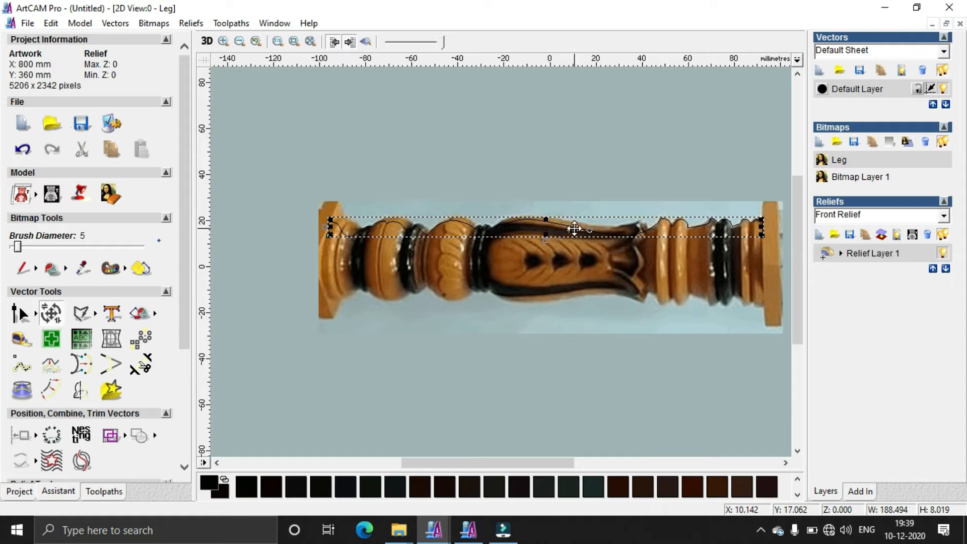
pyautogui.scroll(-1, 574, 228)
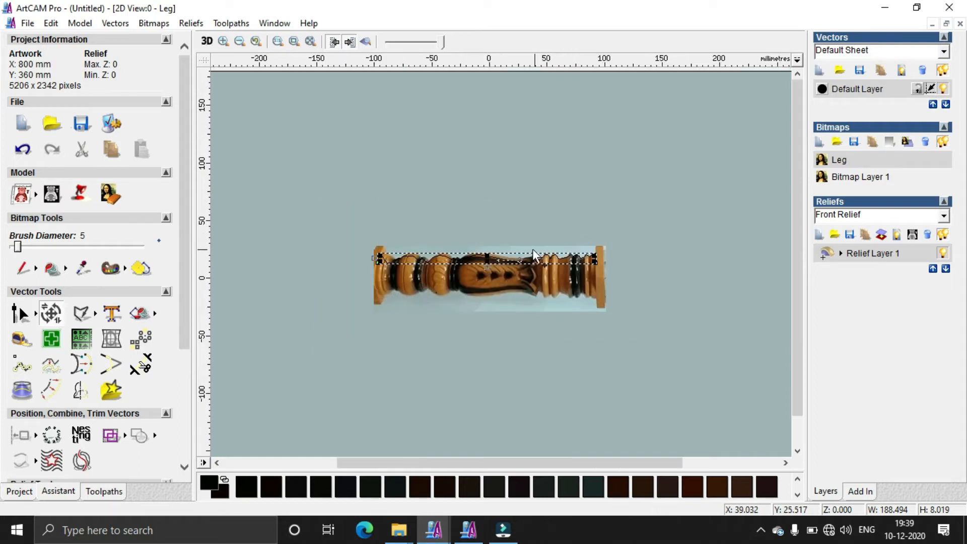
pyautogui.click(60, 314)
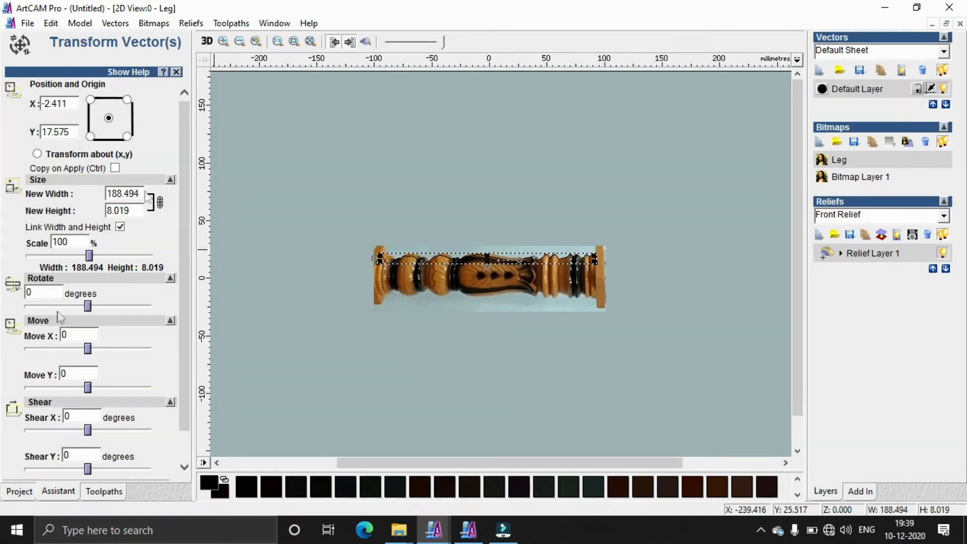
pyautogui.moveTo(142, 195); pyautogui.dragTo(93, 196)
pyautogui.write('800')
pyautogui.scroll(-1, 182, 213)
pyautogui.click(112, 459)
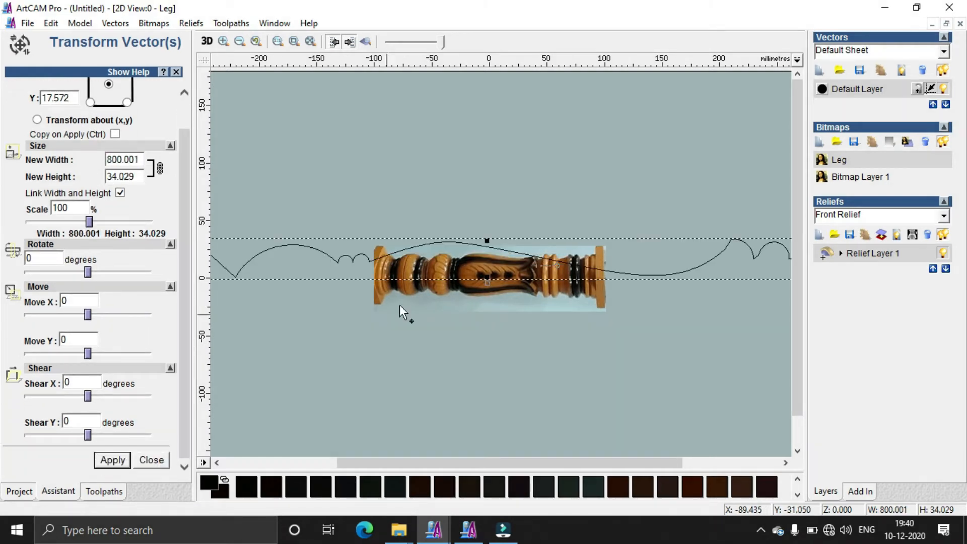
pyautogui.click(148, 460)
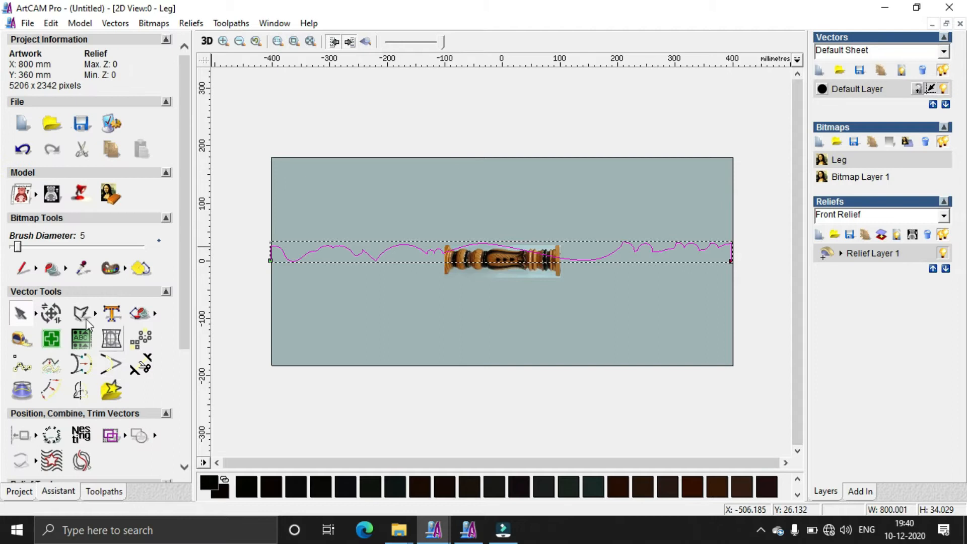
# Step: Draw a vertical polyline about 362 mm long along the left edge of the model, from its lower to its upper corner
pyautogui.click(76, 316)
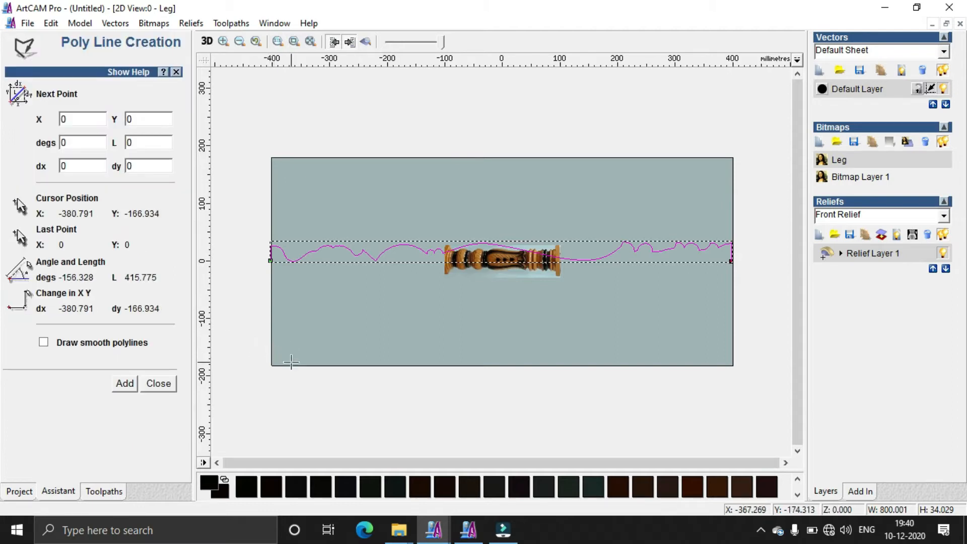
pyautogui.click(271, 365)
pyautogui.click(272, 158)
pyautogui.rightClick(271, 161)
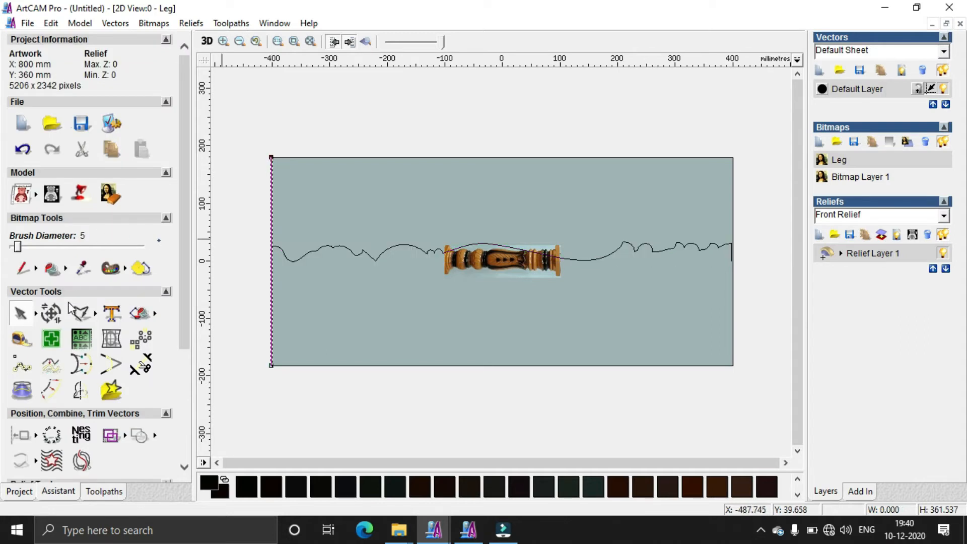
# Step: Set the height of the vertical line at the model's left edge to 360 mm
pyautogui.click(56, 316)
pyautogui.doubleClick(109, 210)
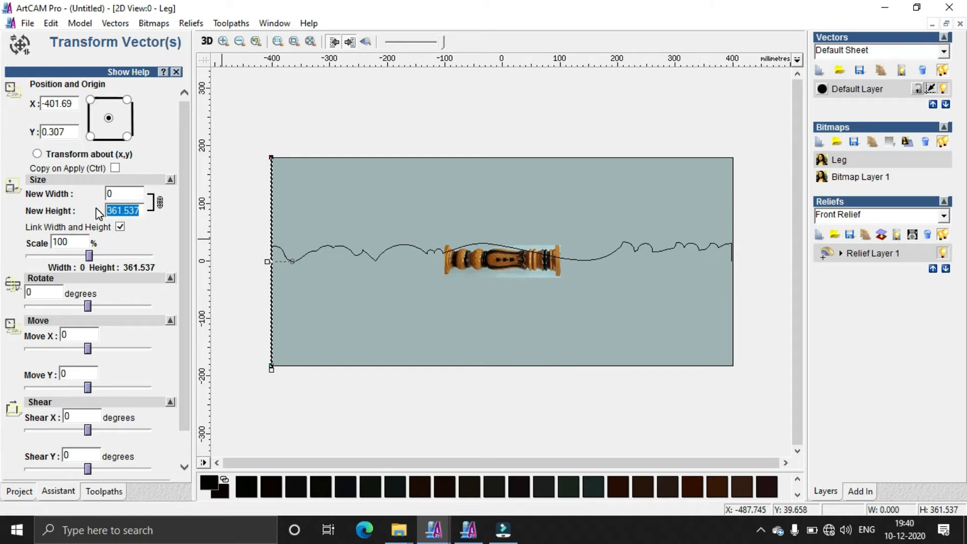
pyautogui.write('360')
pyautogui.scroll(-2, 186, 236)
pyautogui.click(112, 460)
pyautogui.click(151, 459)
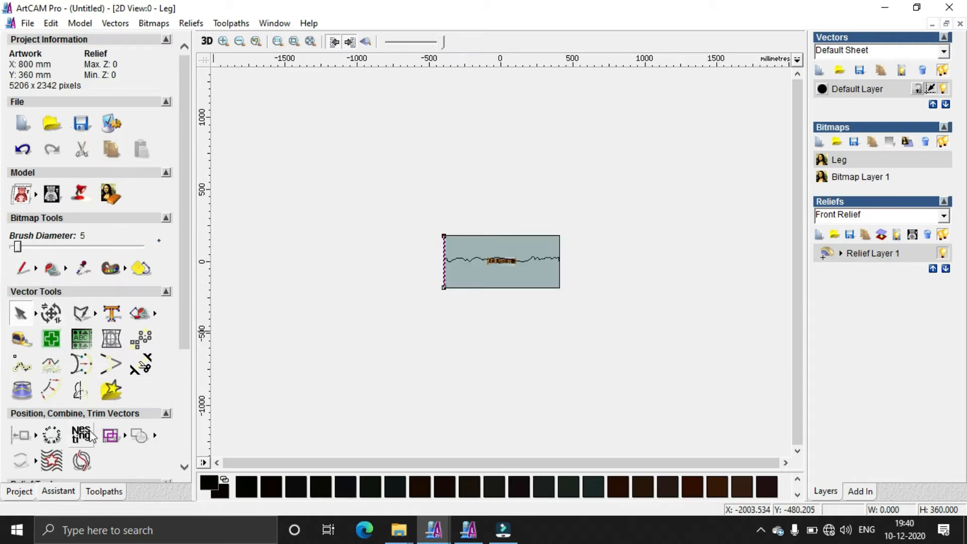
# Step: Offset the vertical line 800 mm inwards/left, then offset it by 800 mm again while keeping the original, and select both lines
pyautogui.click(51, 389)
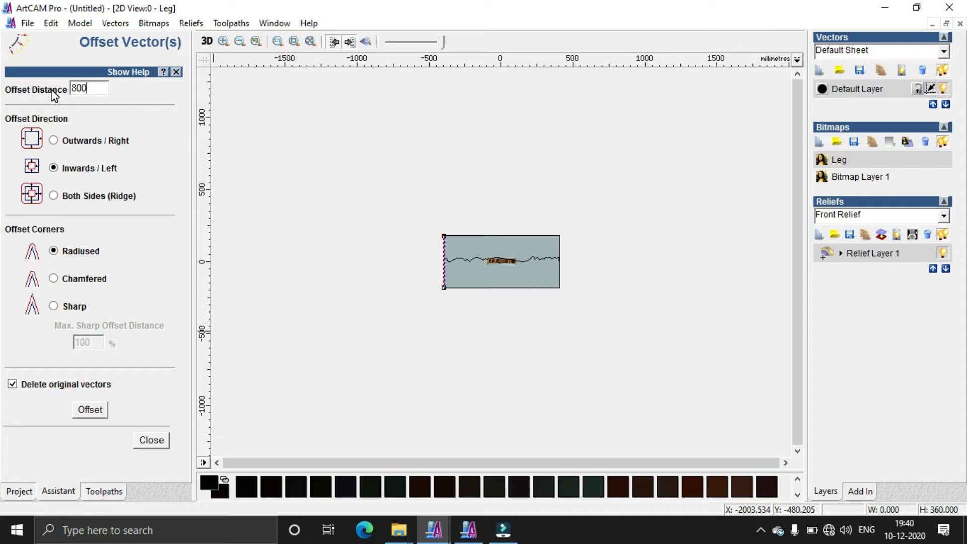
pyautogui.click(103, 409)
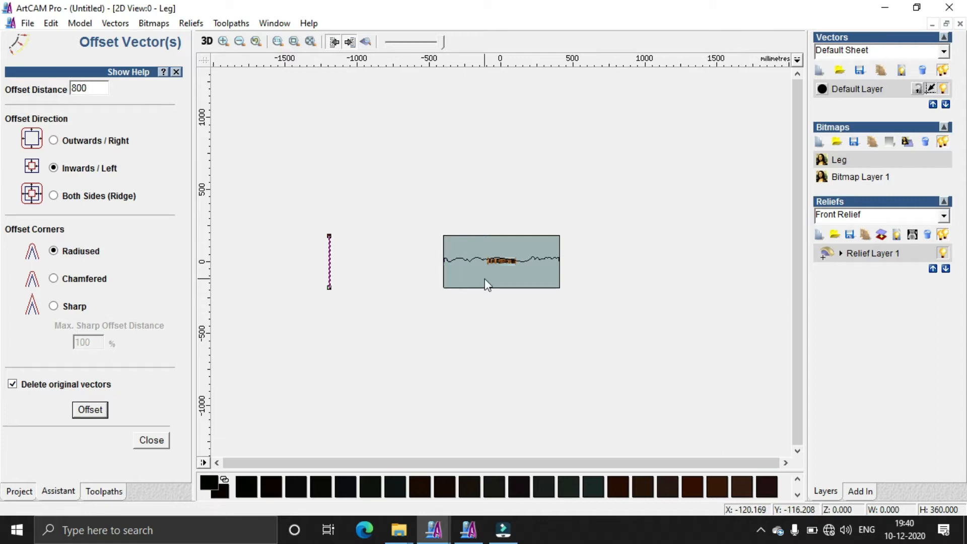
pyautogui.click(13, 384)
pyautogui.click(82, 410)
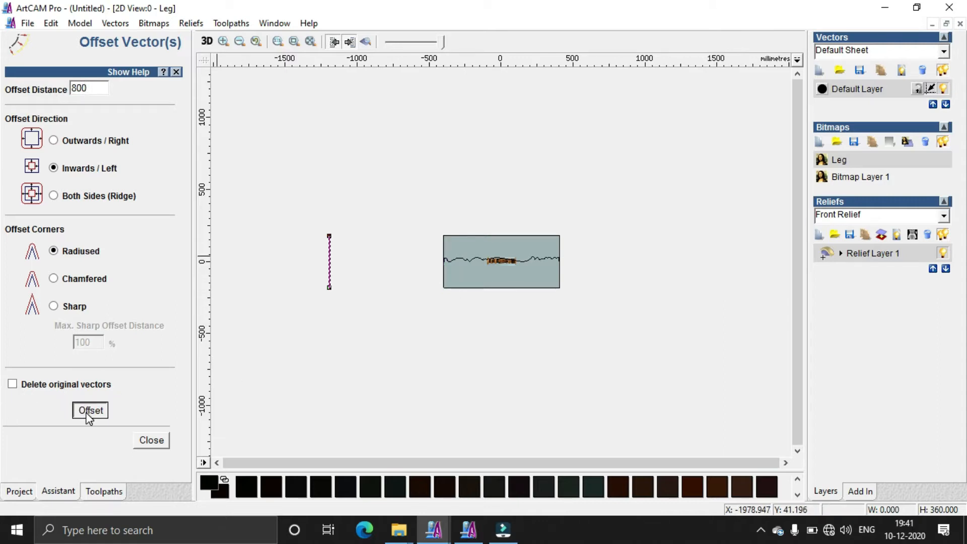
pyautogui.moveTo(361, 327); pyautogui.dragTo(160, 168)
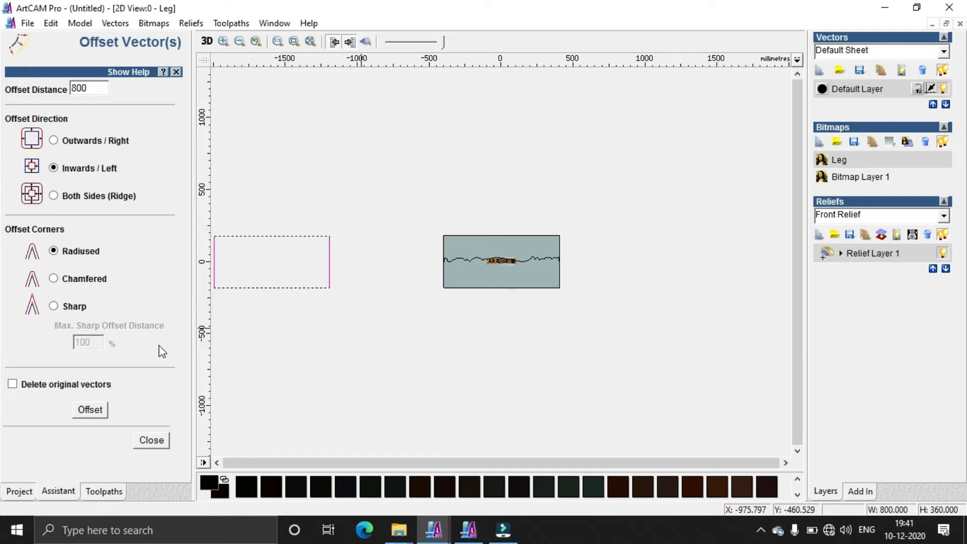
pyautogui.click(152, 440)
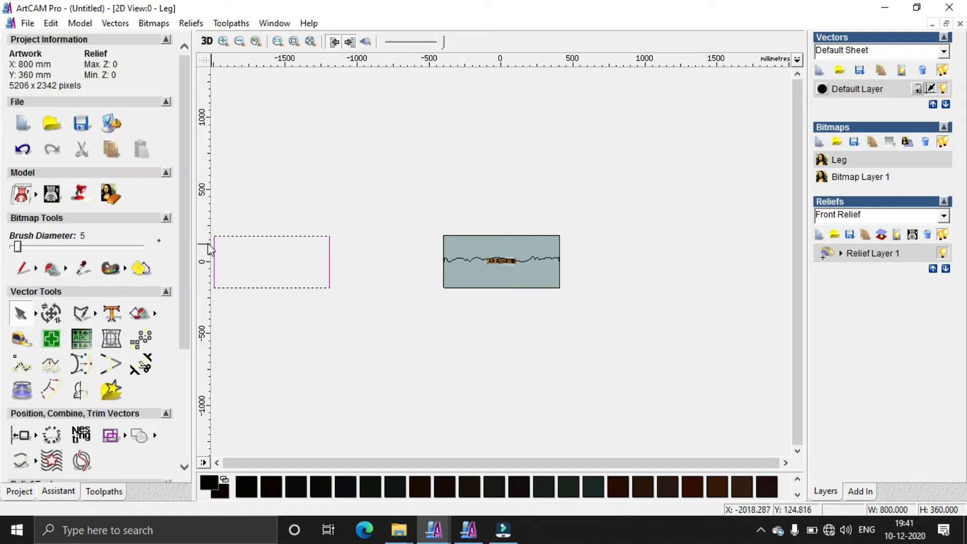
# Step: Centre the two selected vertical lines in the model so they lie on its left and right edges
pyautogui.scroll(-3, 95, 360)
pyautogui.click(36, 342)
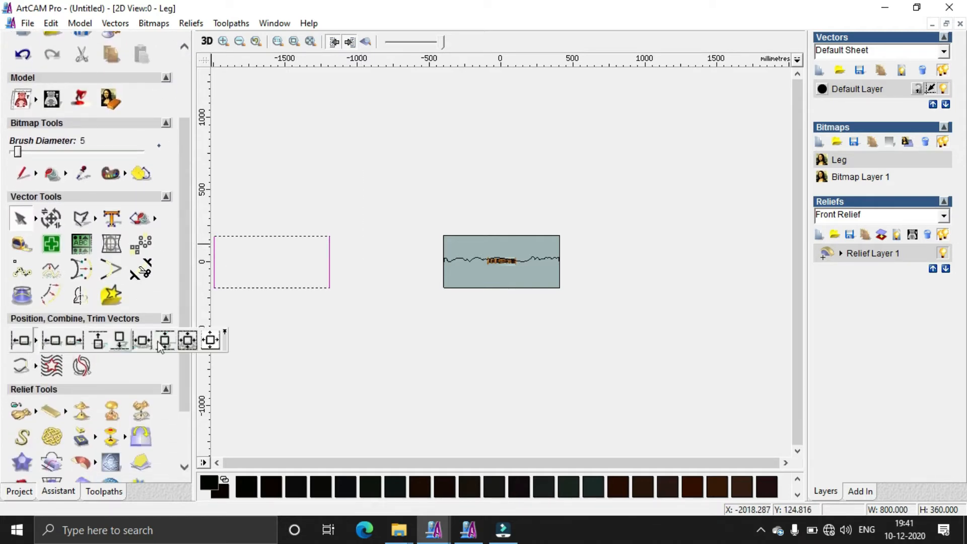
pyautogui.click(210, 341)
# Step: Offset the vertical line at the model's left edge 200 mm outwards/right, keeping the original
pyautogui.scroll(1, 475, 304)
pyautogui.click(369, 186)
pyautogui.moveTo(389, 273); pyautogui.dragTo(403, 356)
pyautogui.scroll(1, 352, 302)
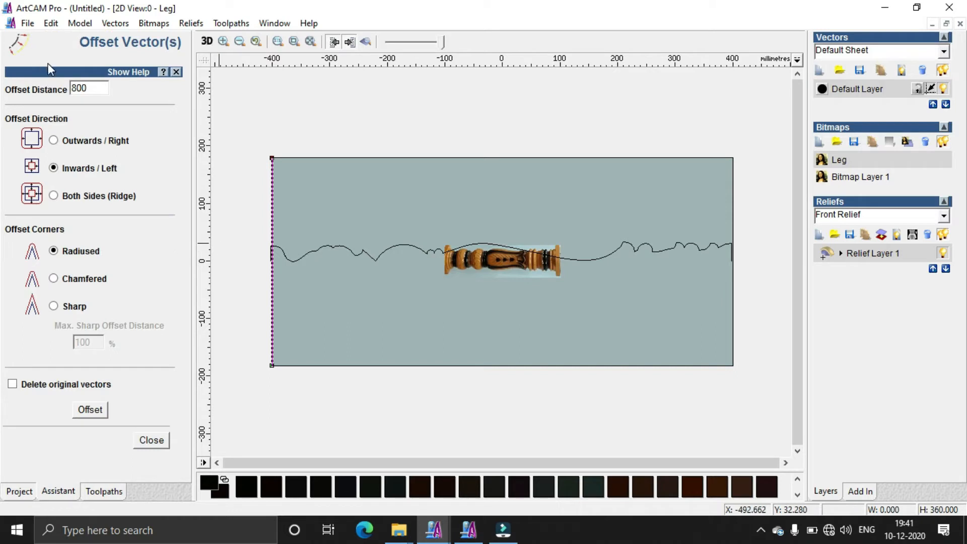
pyautogui.moveTo(74, 89); pyautogui.dragTo(48, 87)
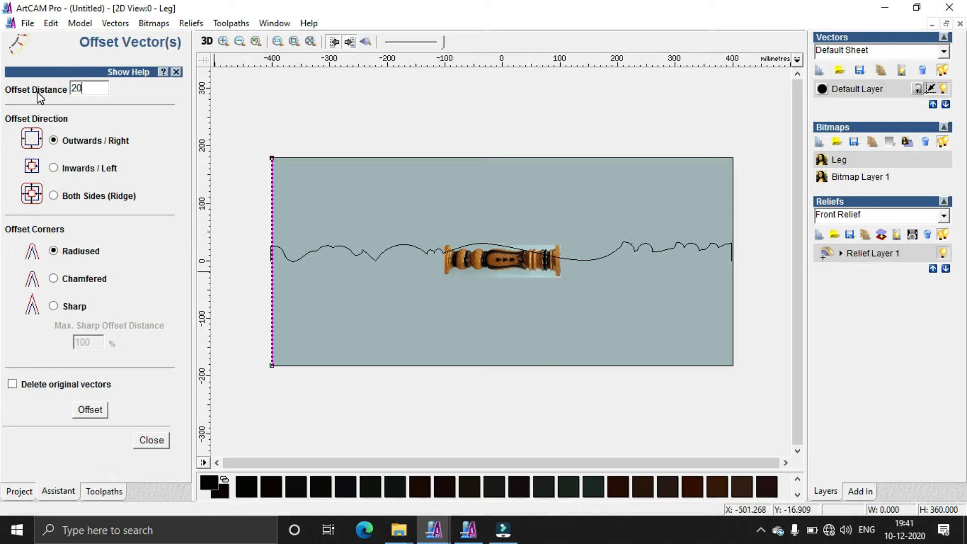
pyautogui.click(90, 410)
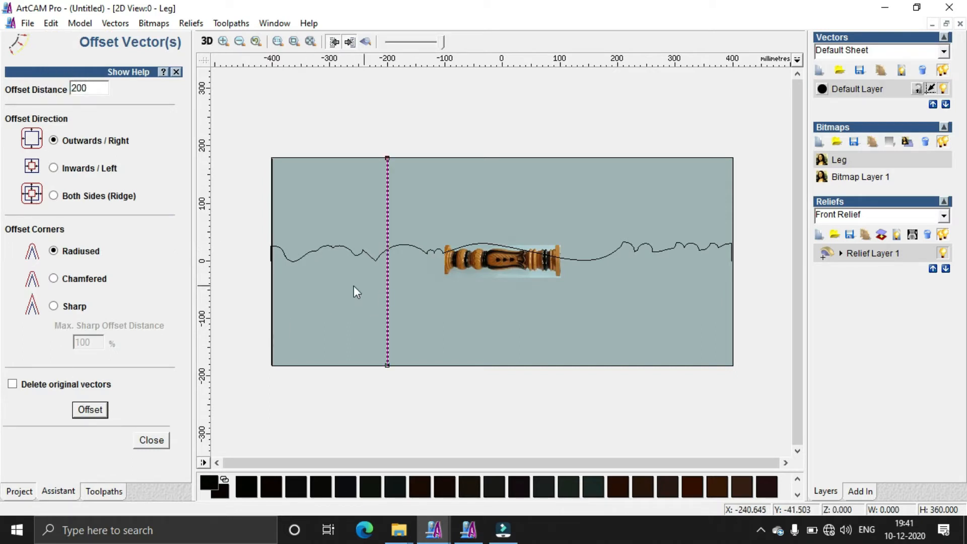
# Step: Offset the new divider line 30 mm to the right and nudge the copy to the profile's valley before the small beads
pyautogui.write('30')
pyautogui.click(90, 409)
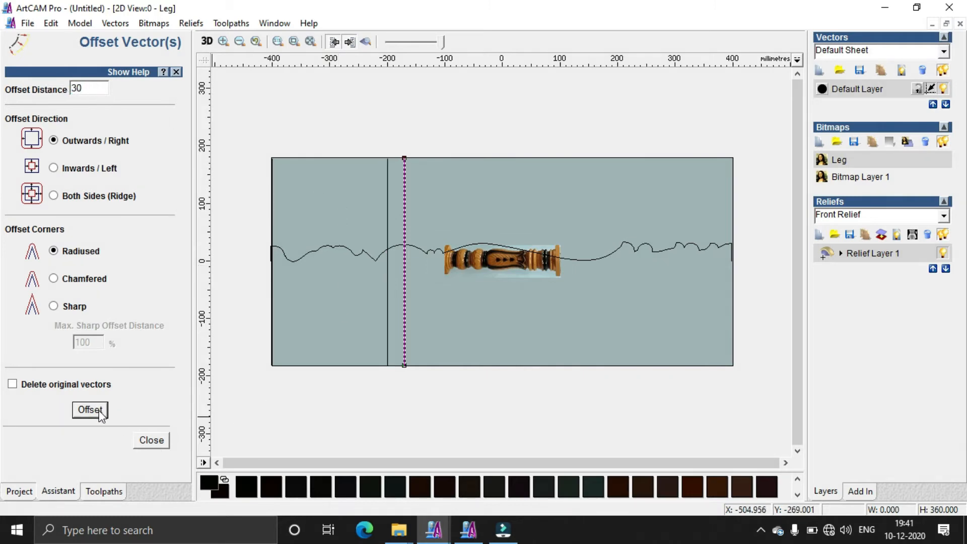
pyautogui.moveTo(394, 306); pyautogui.dragTo(406, 302)
pyautogui.press('Right')
pyautogui.press('Right')
pyautogui.press('Right')
pyautogui.press('Right')
pyautogui.press('Right')
pyautogui.press('Right')
pyautogui.press('Right')
pyautogui.press('Right')
pyautogui.press('Right')
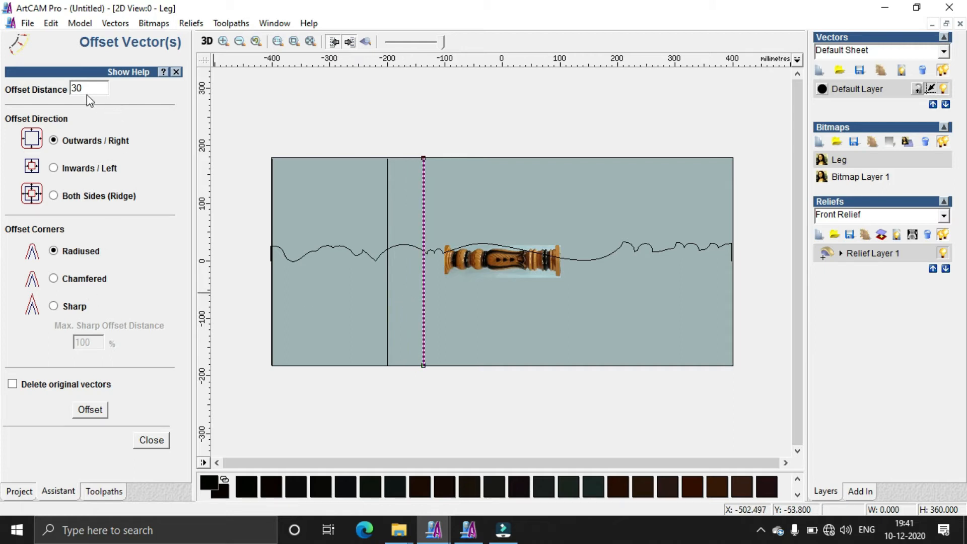
# Step: Offset the divider before the small beads to the right and nudge the copy to the valley after them, at about X -100
pyautogui.click(90, 409)
pyautogui.press('Left')
pyautogui.press('Left')
pyautogui.press('Left')
pyautogui.press('Left')
pyautogui.press('Left')
pyautogui.press('Left')
pyautogui.press('Left')
pyautogui.press('Left')
pyautogui.press('Left')
pyautogui.press('Left')
pyautogui.press('Left')
pyautogui.press('Left')
pyautogui.press('Left')
pyautogui.press('Left')
pyautogui.press('Left')
pyautogui.press('Left')
pyautogui.press('Left')
pyautogui.press('Left')
pyautogui.press('Left')
pyautogui.press('Left')
pyautogui.press('Left')
pyautogui.press('Left')
pyautogui.press('Left')
pyautogui.press('Left')
pyautogui.press('Left')
pyautogui.press('Left')
pyautogui.press('Left')
pyautogui.press('Left')
pyautogui.press('Left')
pyautogui.press('Left')
pyautogui.press('Left')
pyautogui.press('Left')
pyautogui.press('Left')
pyautogui.press('Left')
pyautogui.press('Left')
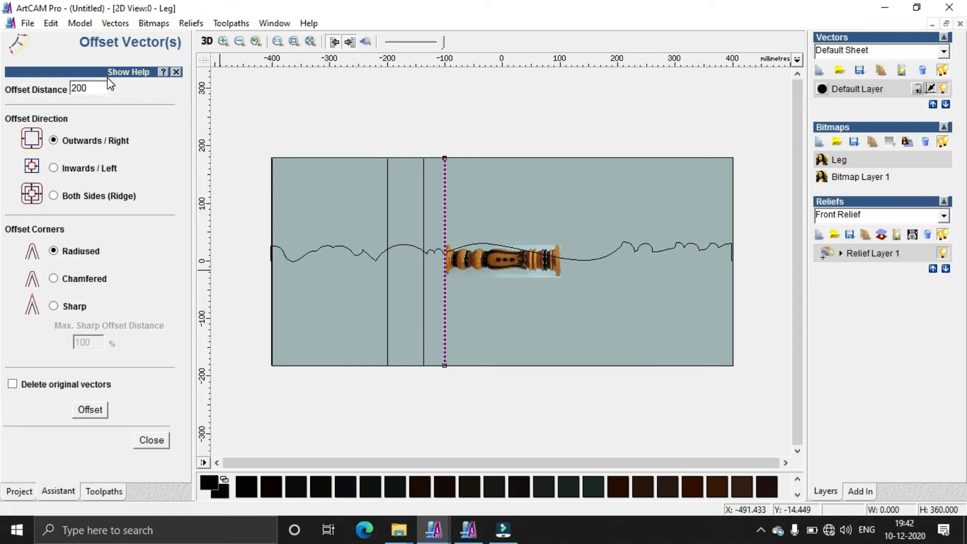
# Step: Offset the divider after the small beads 200 mm to the right and nudge the copy rightwards near the long curve's low point
pyautogui.click(90, 409)
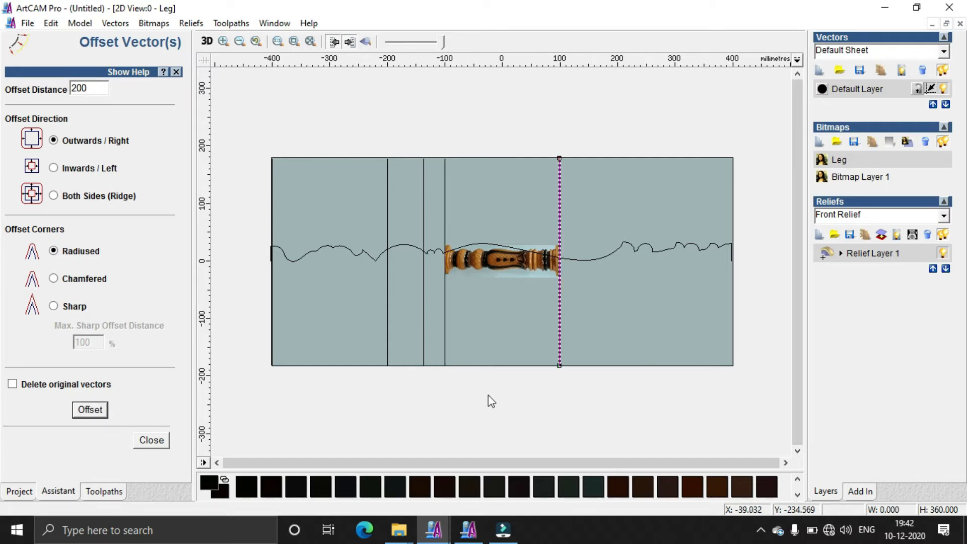
pyautogui.press('Right')
pyautogui.press('Right')
pyautogui.press('Right')
pyautogui.press('Right')
pyautogui.press('Right')
pyautogui.press('Right')
pyautogui.press('Right')
pyautogui.press('Right')
pyautogui.press('Right')
pyautogui.press('Right')
pyautogui.press('Right')
pyautogui.press('Right')
pyautogui.press('Right')
pyautogui.press('Right')
pyautogui.press('Right')
pyautogui.press('Right')
pyautogui.press('Right')
pyautogui.press('Right')
pyautogui.press('Right')
pyautogui.press('Right')
pyautogui.scroll(1, 430, 342)
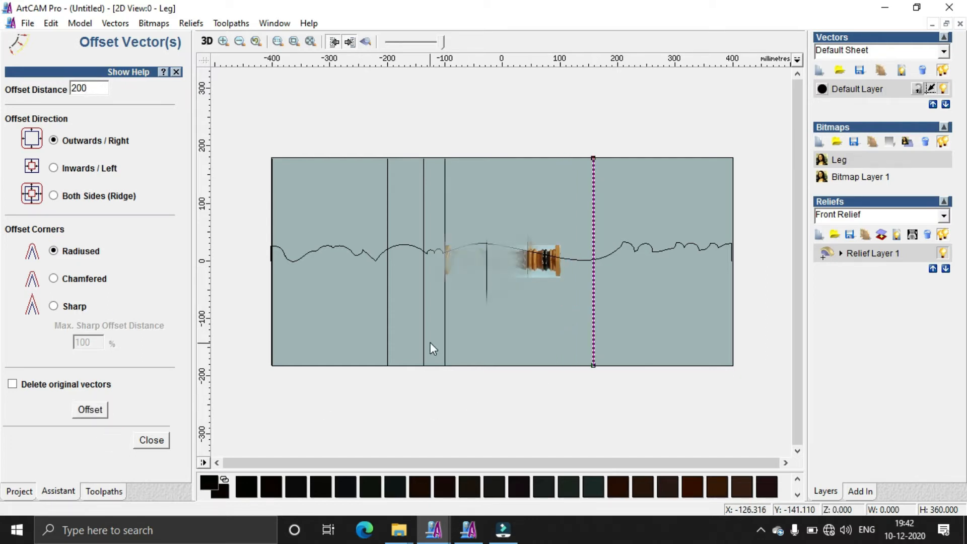
pyautogui.click(146, 442)
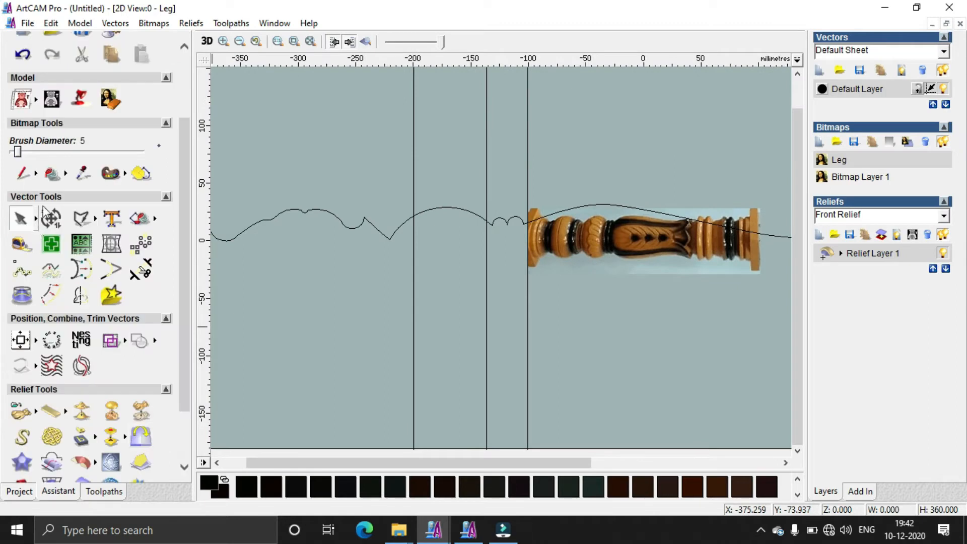
# Step: Draw a closed slanted four-sided polyline, about 56 by 52 mm, against the second inner divider at the model's lower edge
pyautogui.click(78, 224)
pyautogui.scroll(-1, 472, 300)
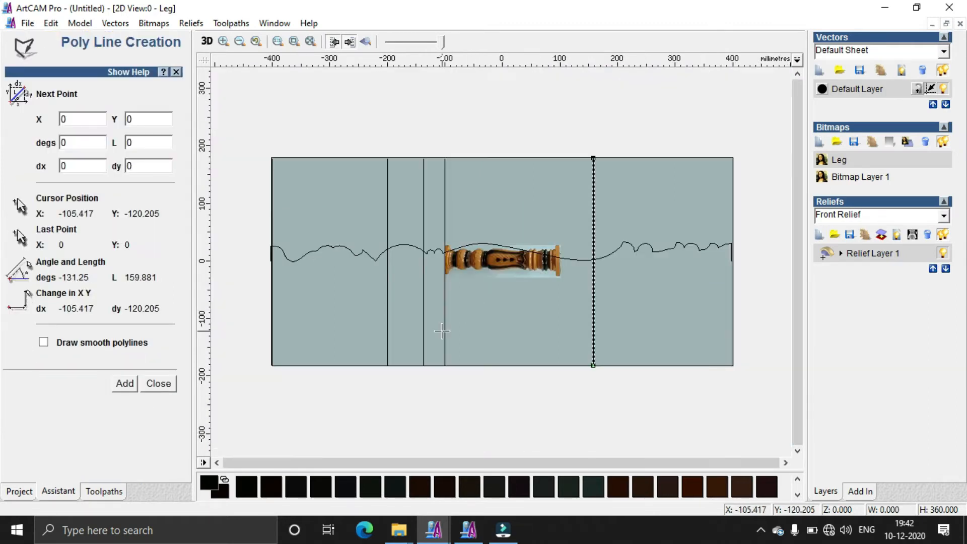
pyautogui.scroll(1, 442, 336)
pyautogui.click(465, 448)
pyautogui.click(402, 417)
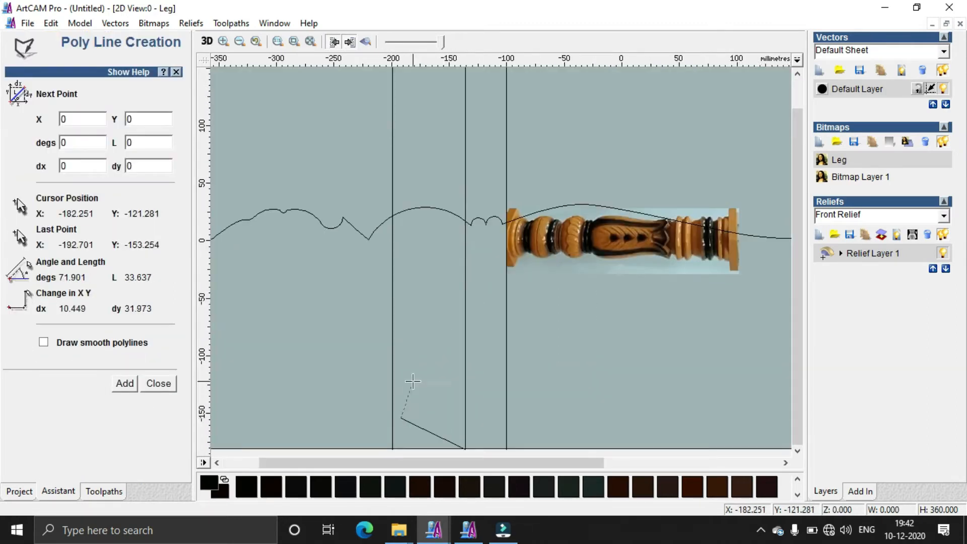
pyautogui.click(409, 389)
pyautogui.click(462, 418)
pyautogui.press('Tab')
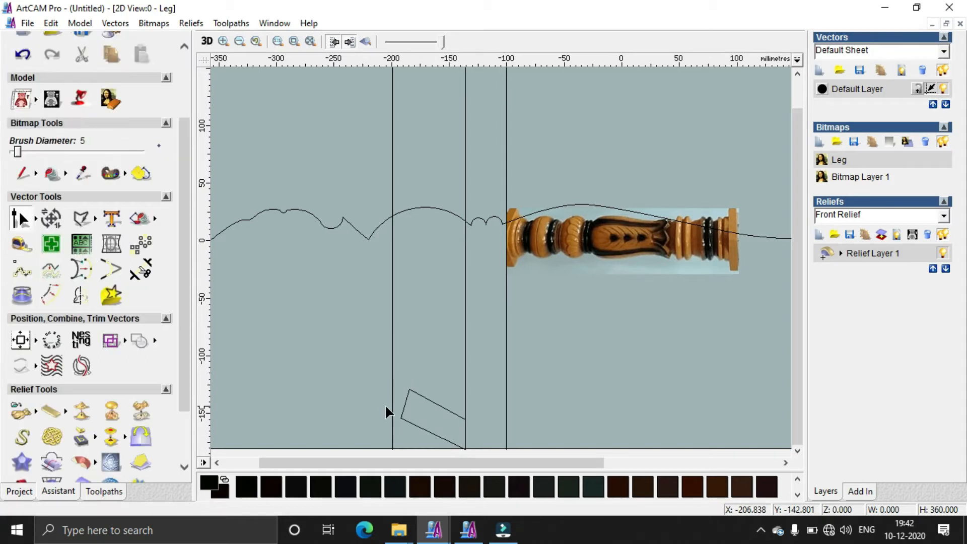
# Step: Convert the slanted shape's short left side to an arc and adjust its bulge to stay within the divider lines
pyautogui.click(403, 405)
pyautogui.scroll(1, 403, 405)
pyautogui.rightClick(497, 346)
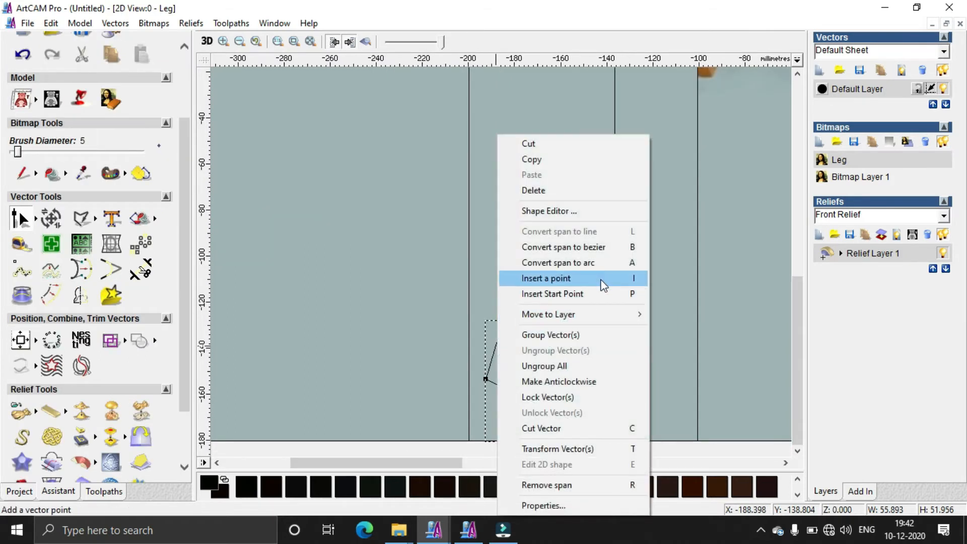
pyautogui.scroll(1, 514, 355)
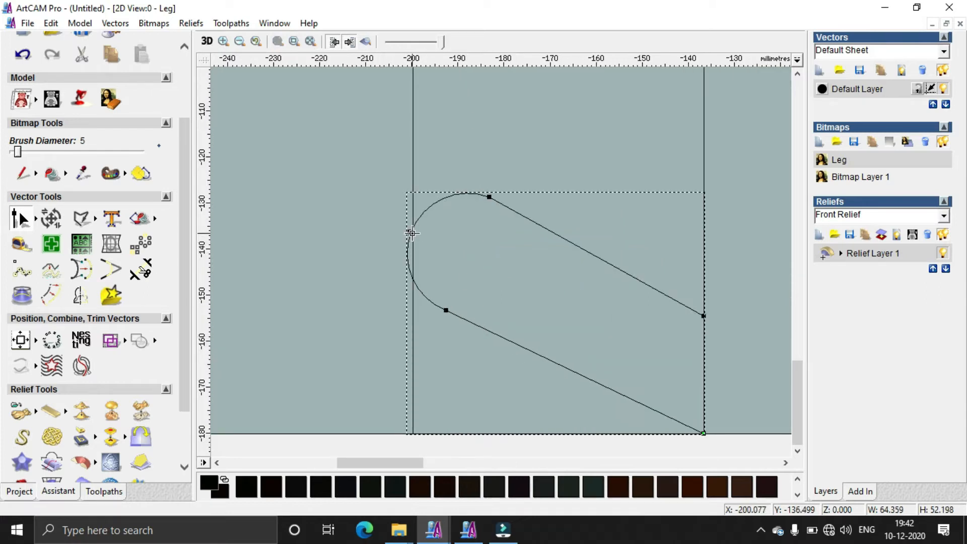
pyautogui.moveTo(430, 244); pyautogui.dragTo(431, 239)
pyautogui.scroll(-2, 653, 319)
pyautogui.scroll(2, 521, 376)
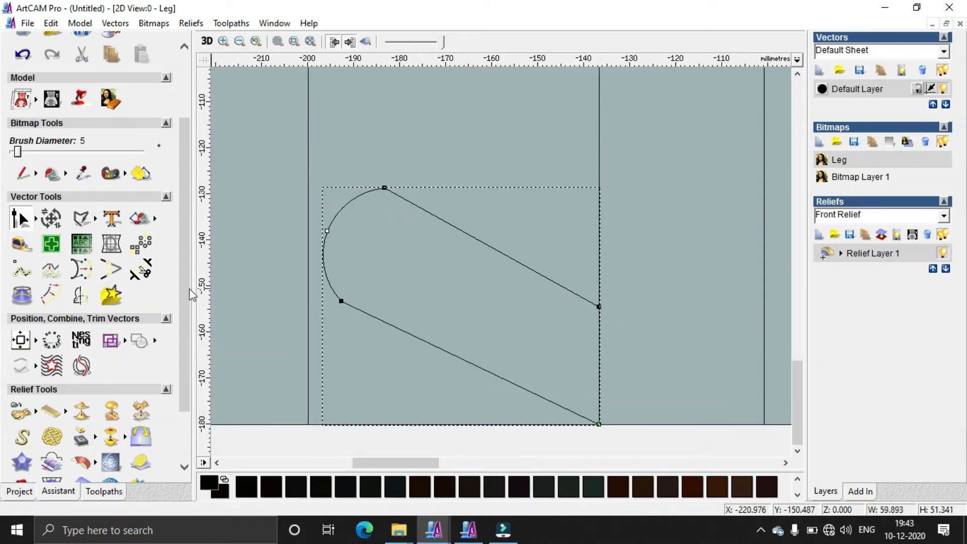
# Step: Draw a closed two-point polyline, about 27 by 14 mm, along the slant inside the rounded shape
pyautogui.click(81, 219)
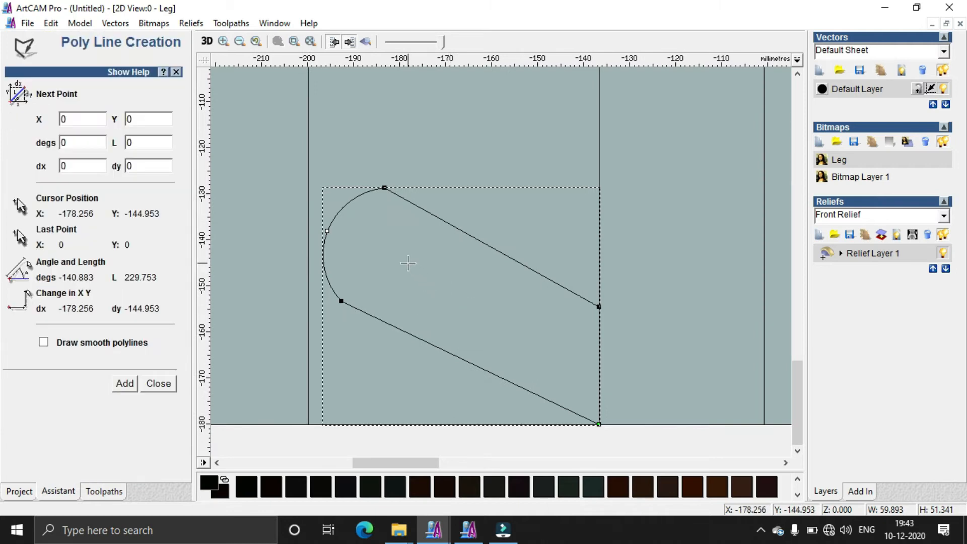
pyautogui.click(408, 262)
pyautogui.click(533, 326)
pyautogui.click(411, 266)
pyautogui.press('n')
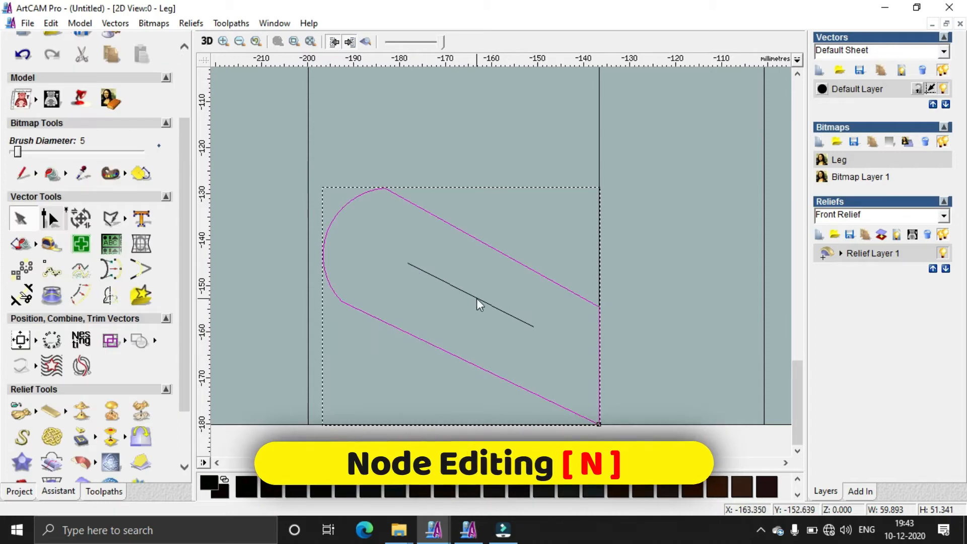
# Step: Convert both spans of the inner line to arcs and flatten them into a narrow leaf shape
pyautogui.click(477, 297)
pyautogui.rightClick(469, 301)
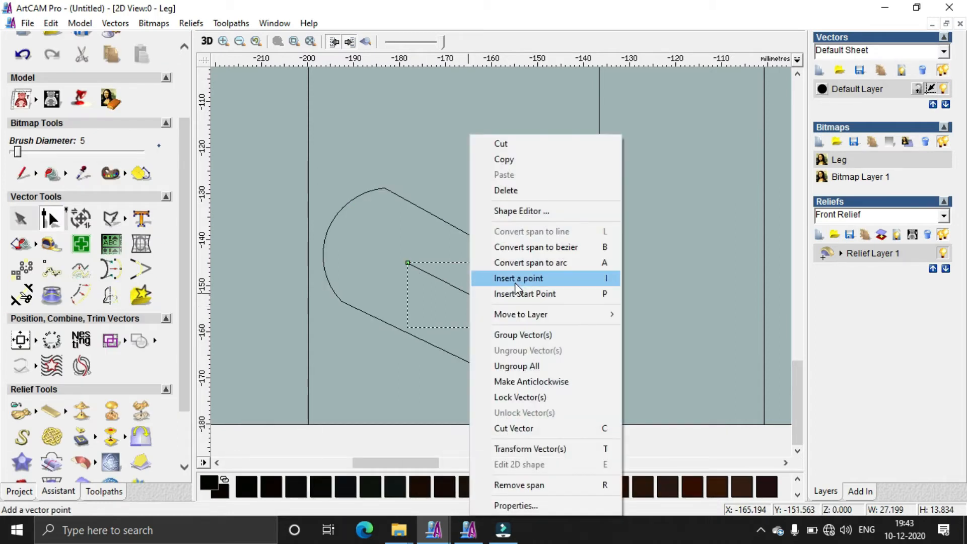
pyautogui.click(523, 263)
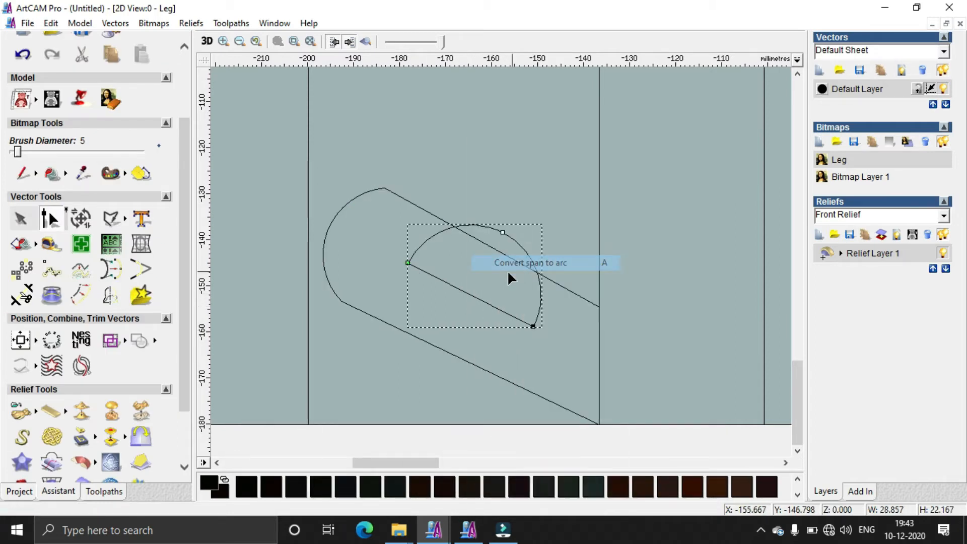
pyautogui.rightClick(473, 297)
pyautogui.click(552, 263)
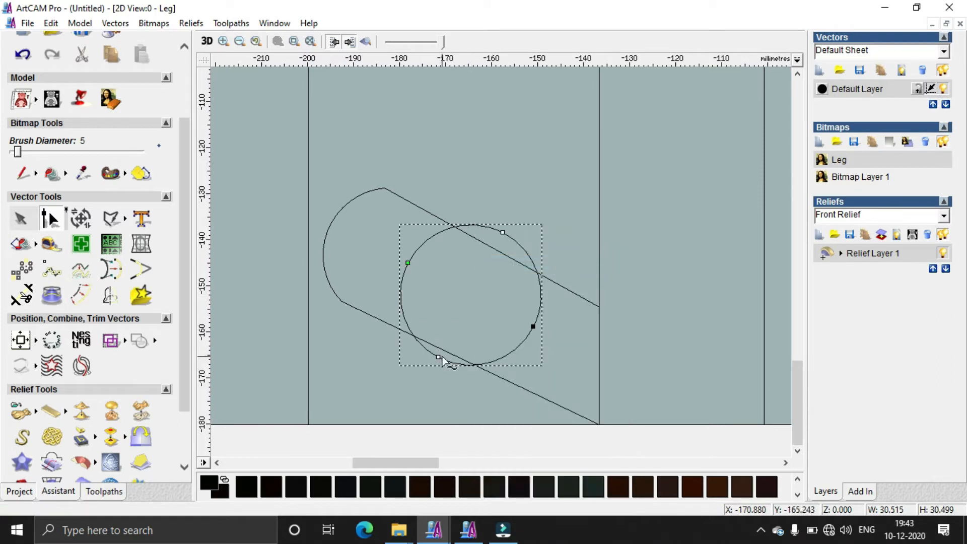
pyautogui.moveTo(471, 311); pyautogui.dragTo(487, 295)
pyautogui.click(27, 214)
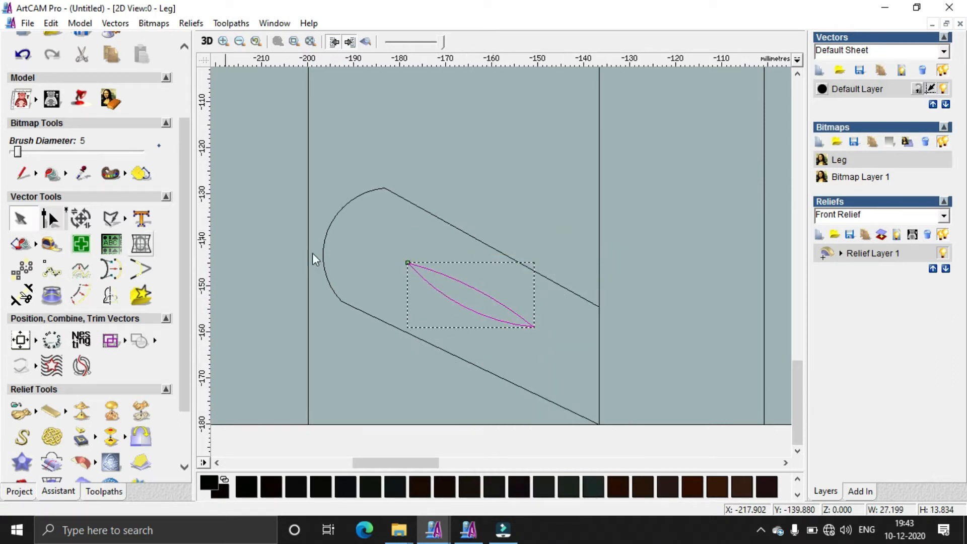
# Step: Block-copy the rounded shape and leaf into 1 column of 15 rows at a 30 mm Y offset, and delete the surplus copies above the model
pyautogui.click(467, 231)
pyautogui.hscroll(-2, 506, 337)
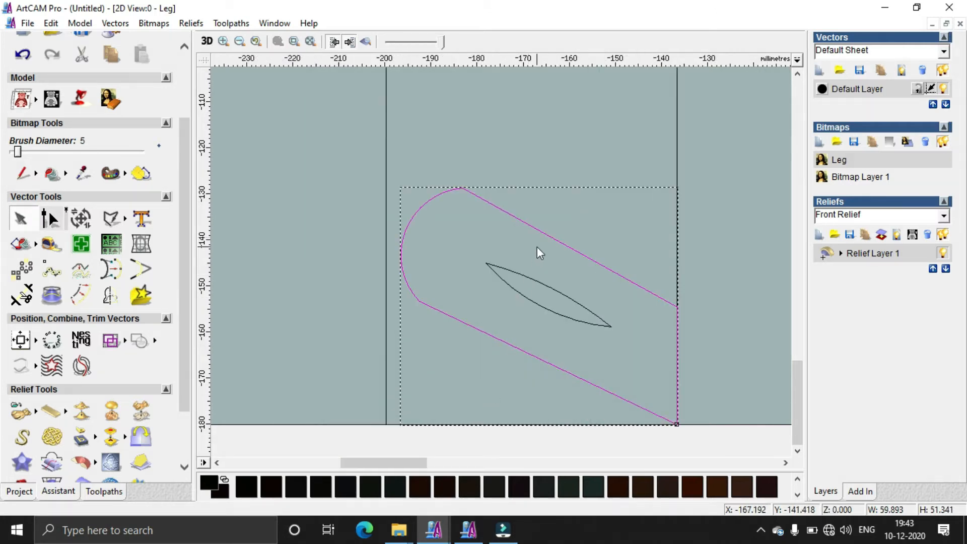
pyautogui.click(22, 272)
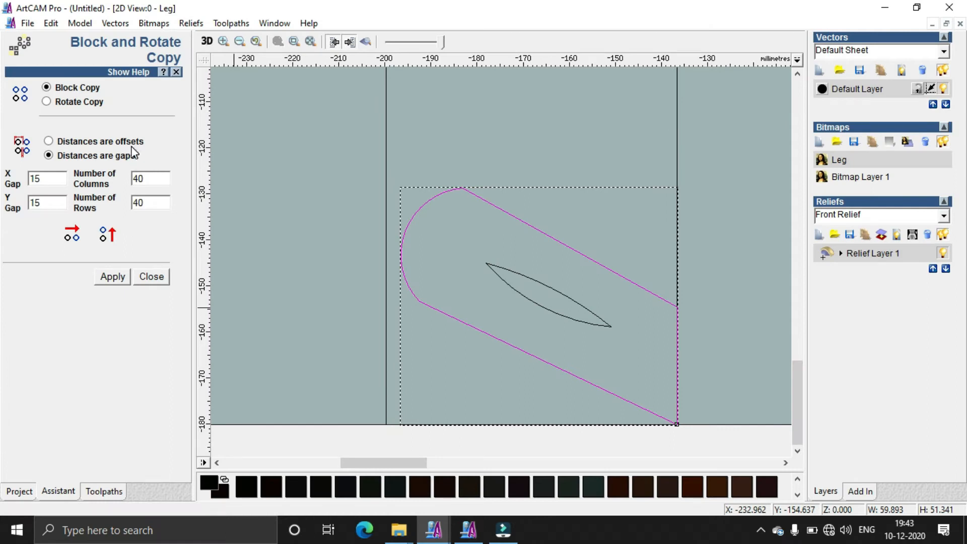
pyautogui.click(49, 141)
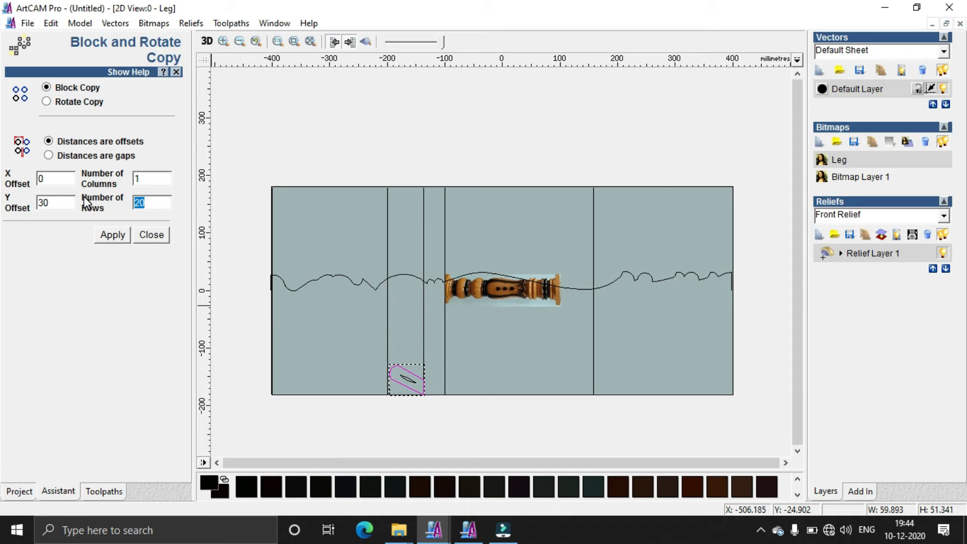
pyautogui.click(112, 234)
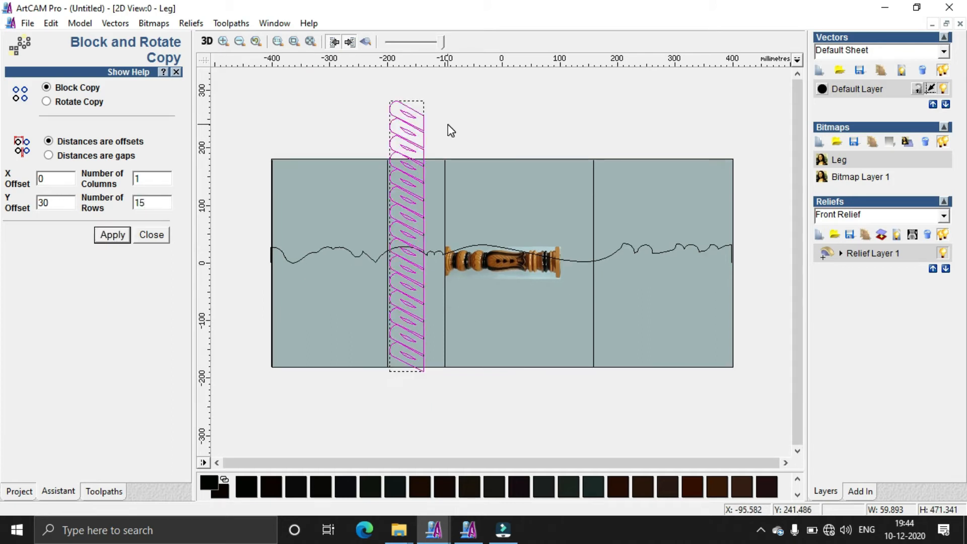
pyautogui.moveTo(368, 92); pyautogui.dragTo(450, 167)
pyautogui.press('Delete')
# Step: Select all the slanted rounded outlines in the copied column, leaving the small leaf shapes out of the selection
pyautogui.scroll(2, 393, 355)
pyautogui.click(391, 343)
pyautogui.keyDown('shift'); pyautogui.click(461, 345); pyautogui.keyUp('shift')
pyautogui.keyDown('shift'); pyautogui.click(460, 311); pyautogui.keyUp('shift')
pyautogui.keyDown('shift'); pyautogui.click(458, 283); pyautogui.keyUp('shift')
pyautogui.keyDown('shift'); pyautogui.click(461, 242); pyautogui.keyUp('shift')
pyautogui.keyDown('shift'); pyautogui.click(462, 206); pyautogui.keyUp('shift')
pyautogui.keyDown('shift'); pyautogui.click(460, 174); pyautogui.keyUp('shift')
pyautogui.keyDown('shift'); pyautogui.click(457, 153); pyautogui.keyUp('shift')
pyautogui.keyDown('shift'); pyautogui.click(467, 99); pyautogui.keyUp('shift')
pyautogui.keyDown('shift'); pyautogui.click(413, 112); pyautogui.keyUp('shift')
pyautogui.keyDown('shift'); pyautogui.click(412, 102); pyautogui.keyUp('shift')
pyautogui.moveTo(412, 103); pyautogui.dragTo(443, 134, button='middle')
pyautogui.keyDown('shift'); pyautogui.click(446, 104); pyautogui.keyUp('shift')
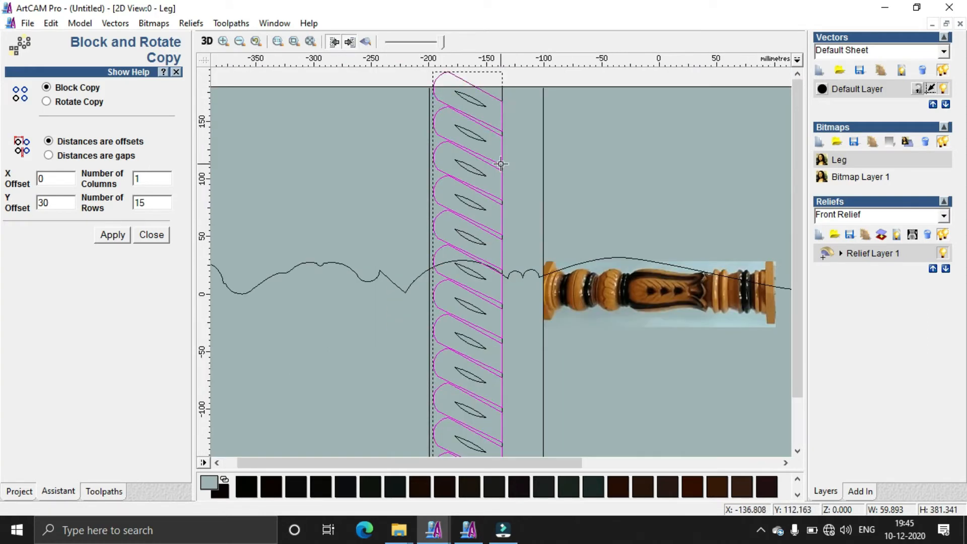
pyautogui.scroll(-2, 413, 254)
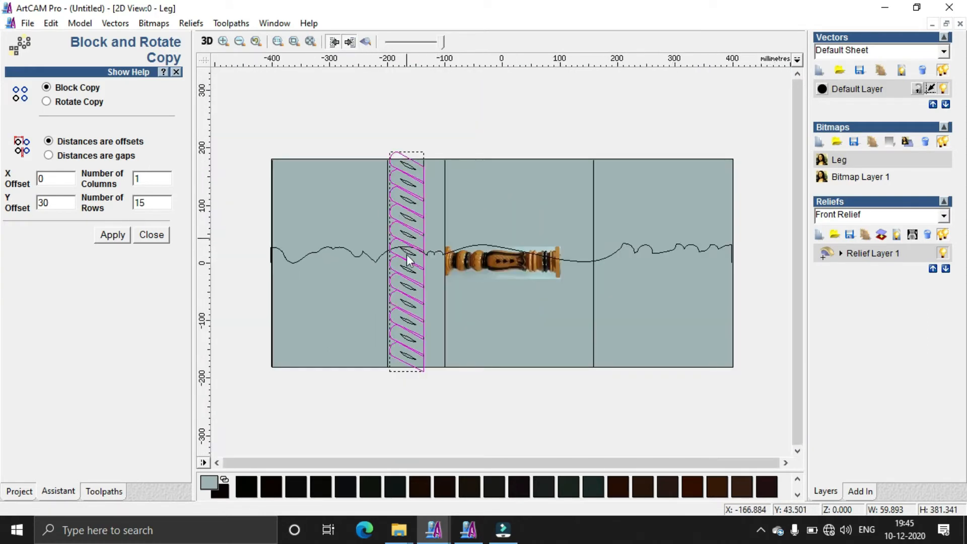
# Step: Add a rounded 45° relief to the slanted outlines with a start height of 3.0, limited to a height of 2.0, and preview it
pyautogui.doubleClick(420, 283)
pyautogui.doubleClick(551, 221)
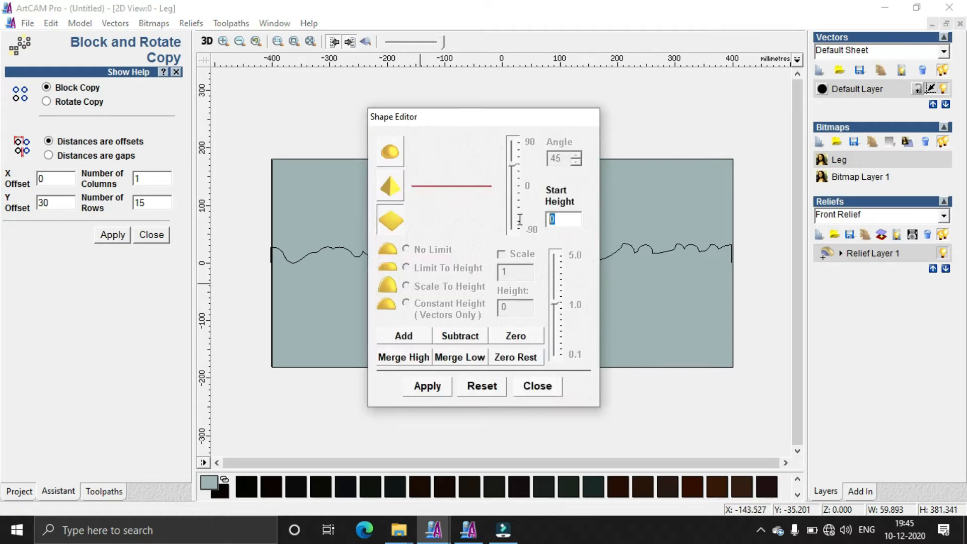
pyautogui.click(393, 148)
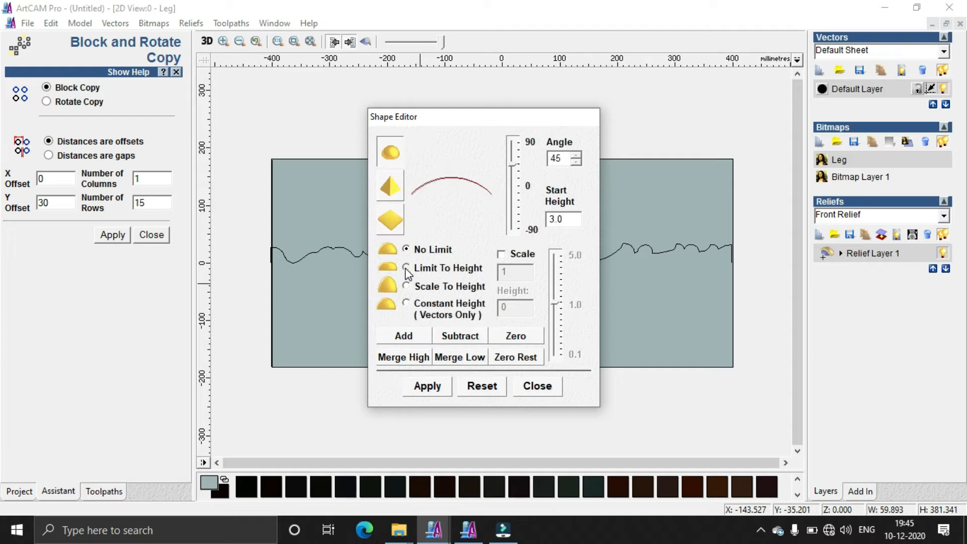
pyautogui.click(406, 267)
pyautogui.click(411, 343)
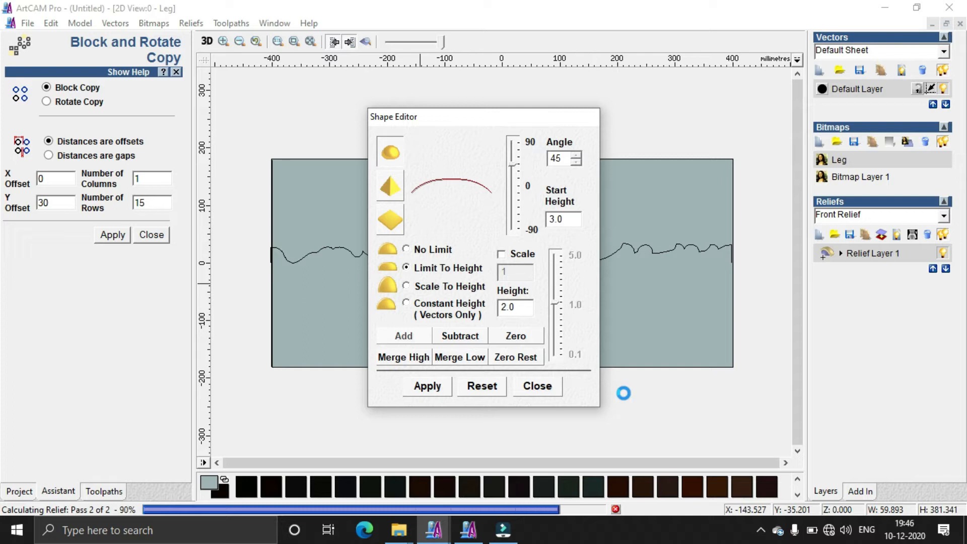
pyautogui.click(548, 389)
pyautogui.click(366, 43)
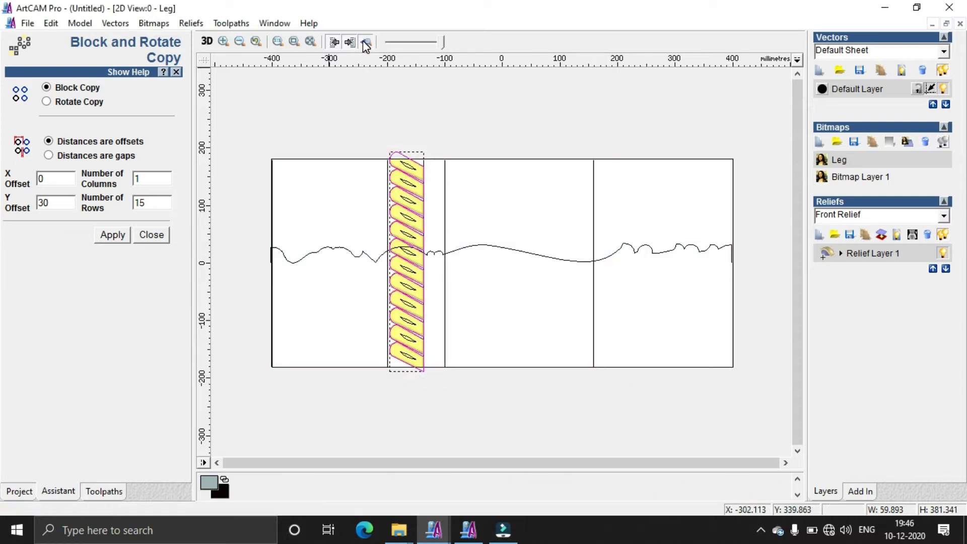
pyautogui.click(365, 43)
# Step: Select the column of small leaf shapes and add an angular relief at -60° with no height limit
pyautogui.moveTo(416, 353); pyautogui.dragTo(422, 374)
pyautogui.scroll(1, 412, 266)
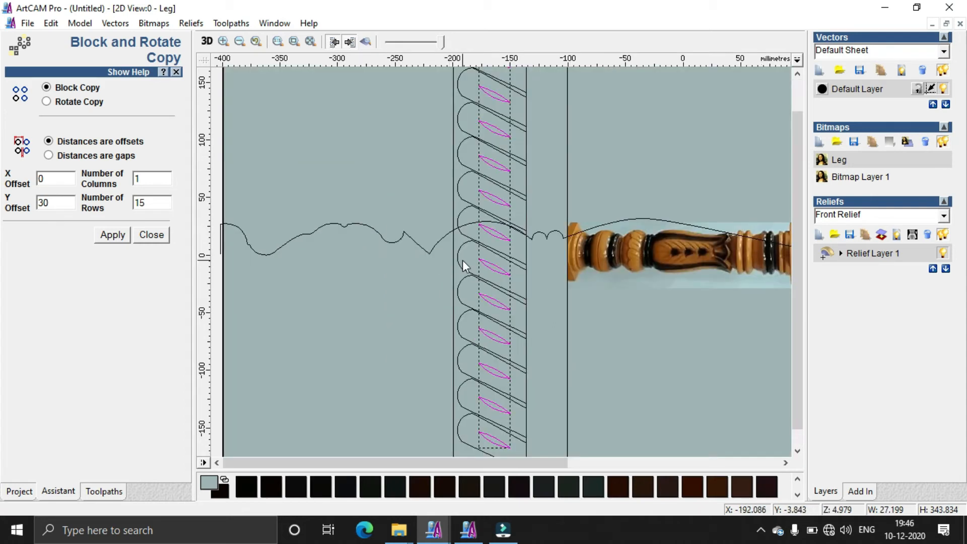
pyautogui.doubleClick(489, 265)
pyautogui.click(396, 189)
pyautogui.moveTo(507, 169); pyautogui.dragTo(508, 211)
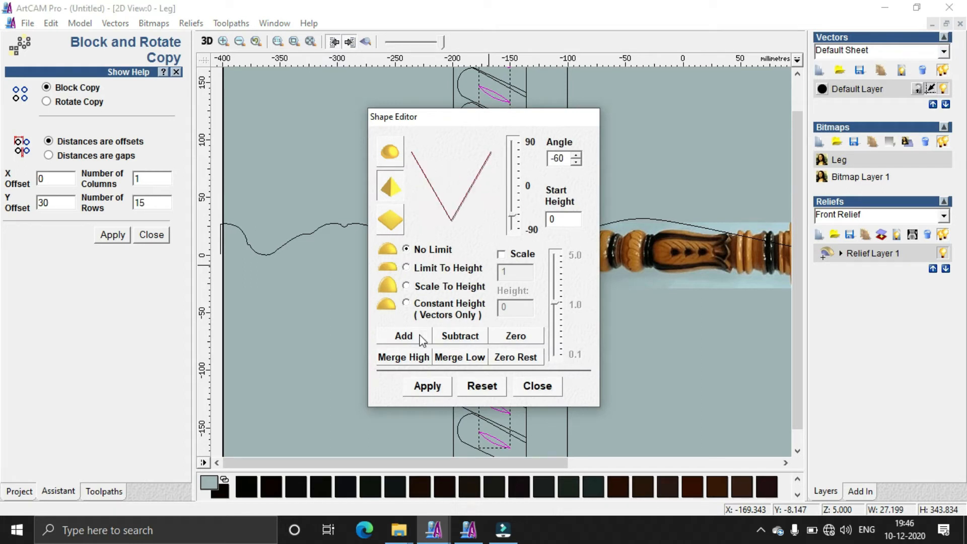
pyautogui.click(436, 385)
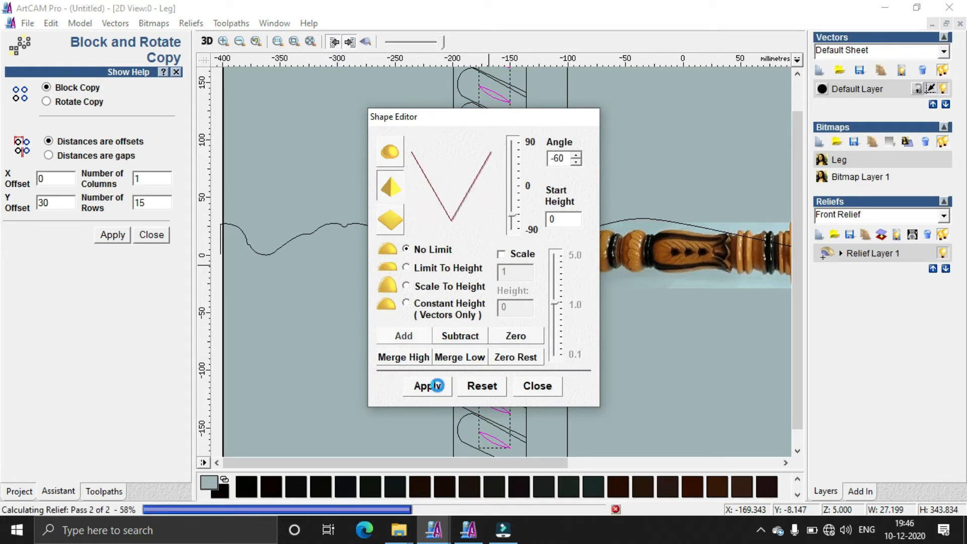
pyautogui.click(536, 386)
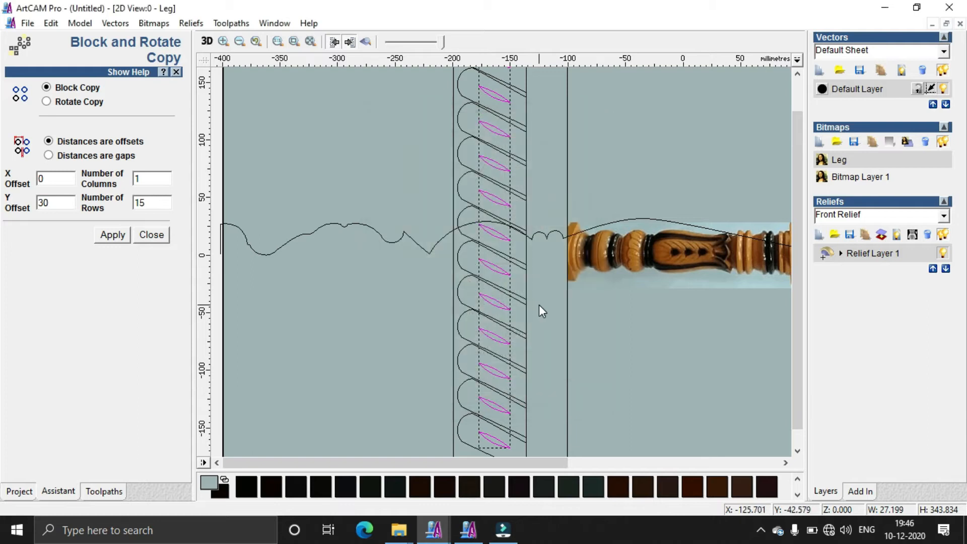
# Step: Start a polyline at the carved panel's rounded end and trace the panel's upper edge to its flared tip on the leg photo
pyautogui.scroll(-2, 539, 304)
pyautogui.scroll(2, 516, 265)
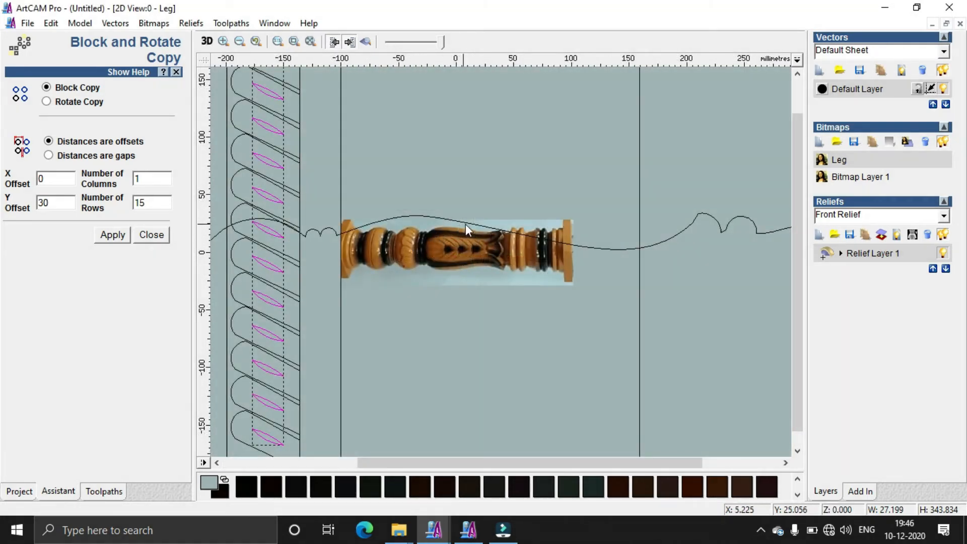
pyautogui.click(151, 235)
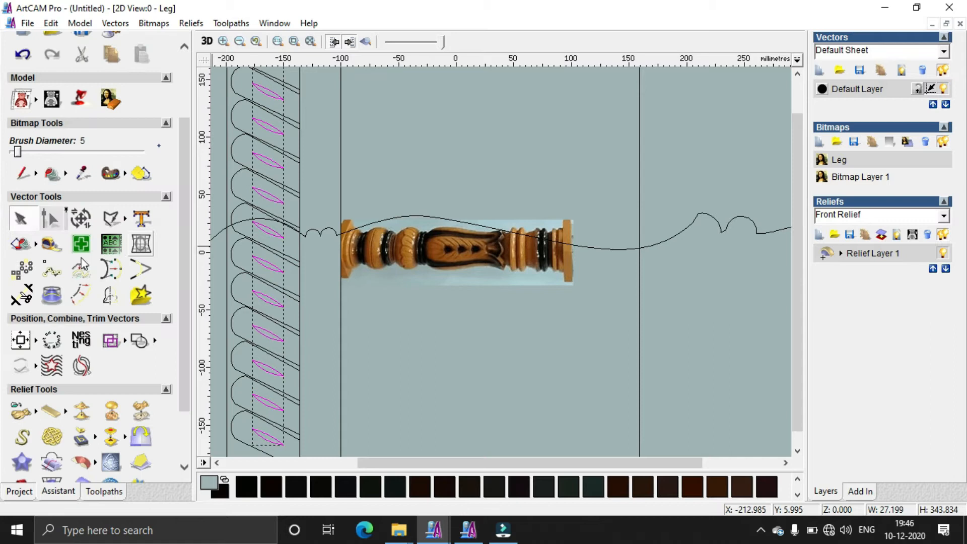
pyautogui.click(106, 222)
pyautogui.scroll(2, 471, 211)
pyautogui.click(481, 205)
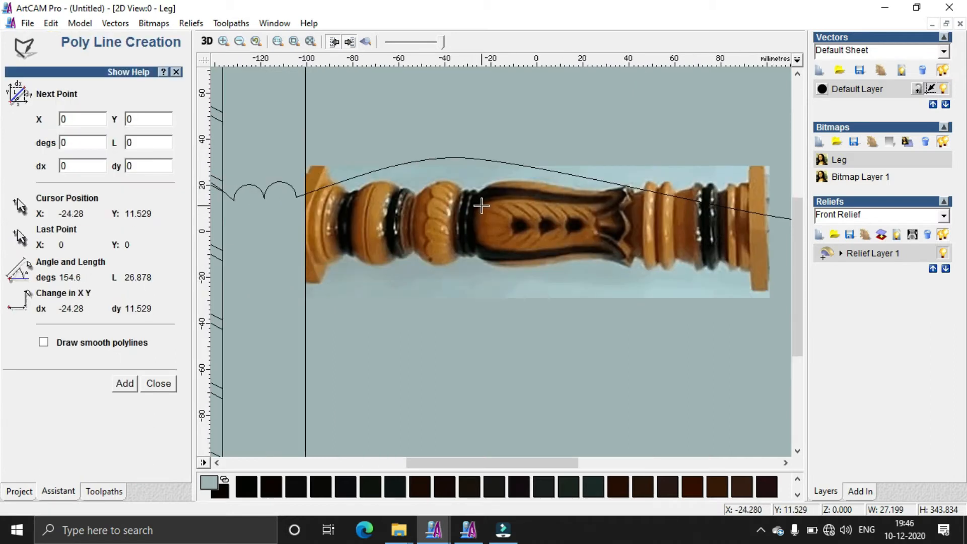
pyautogui.click(578, 204)
pyautogui.click(625, 193)
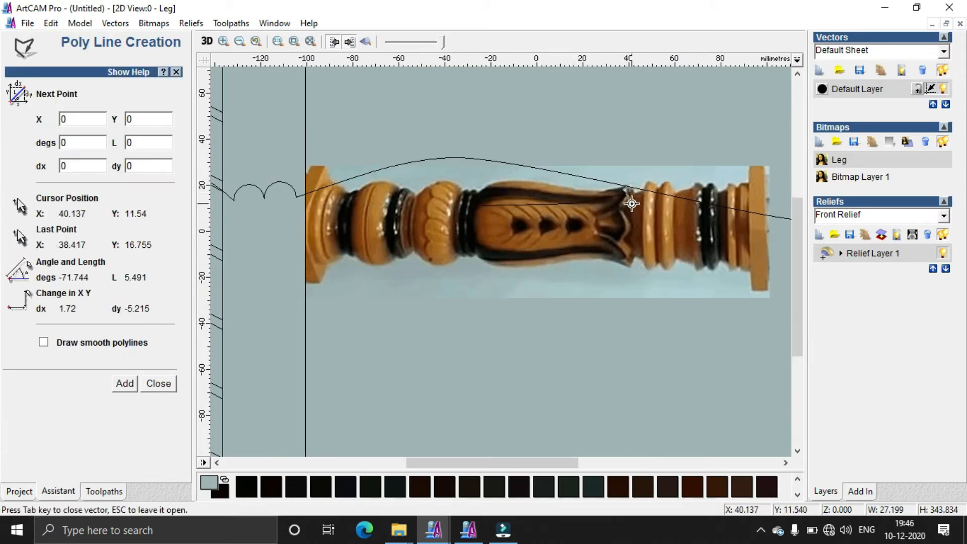
# Step: Continue the polyline around the scalloped end and back along the panel's lower edge, leaving an open outline about 64 by 30 mm
pyautogui.scroll(2, 634, 205)
pyautogui.click(506, 241)
pyautogui.click(489, 256)
pyautogui.click(508, 290)
pyautogui.click(494, 320)
pyautogui.click(511, 344)
pyautogui.click(511, 366)
pyautogui.click(445, 335)
pyautogui.scroll(-2, 443, 336)
pyautogui.scroll(2, 435, 341)
pyautogui.click(477, 187)
pyautogui.press('Escape')
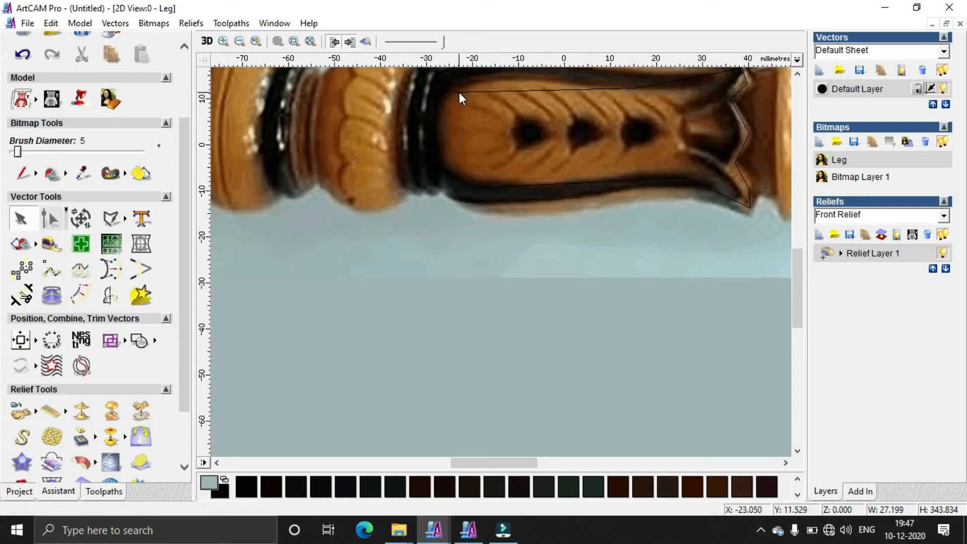
# Step: Close the panel outline's open rounded end with a smooth curve and reposition its start point to match the photo
pyautogui.click(35, 367)
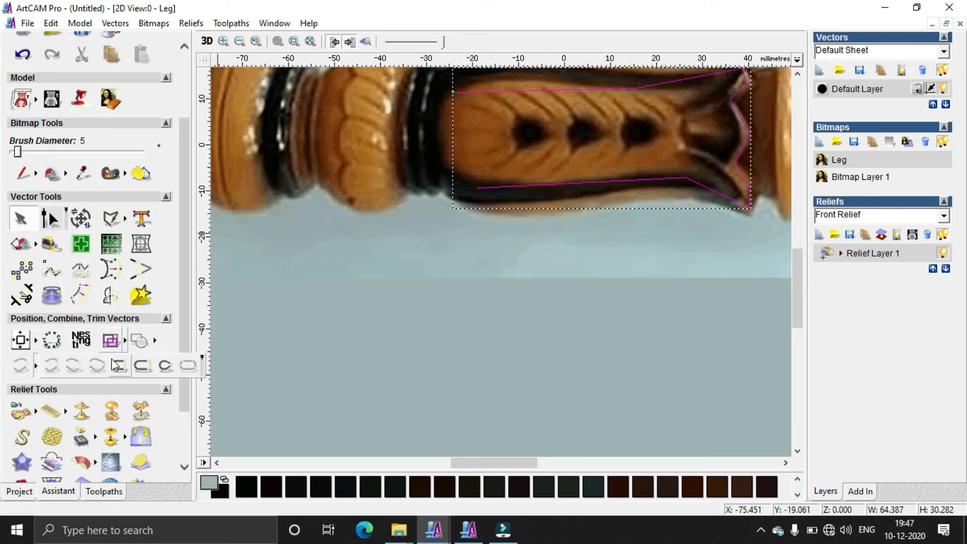
pyautogui.click(151, 368)
pyautogui.scroll(-1, 468, 346)
pyautogui.click(52, 219)
pyautogui.scroll(1, 482, 259)
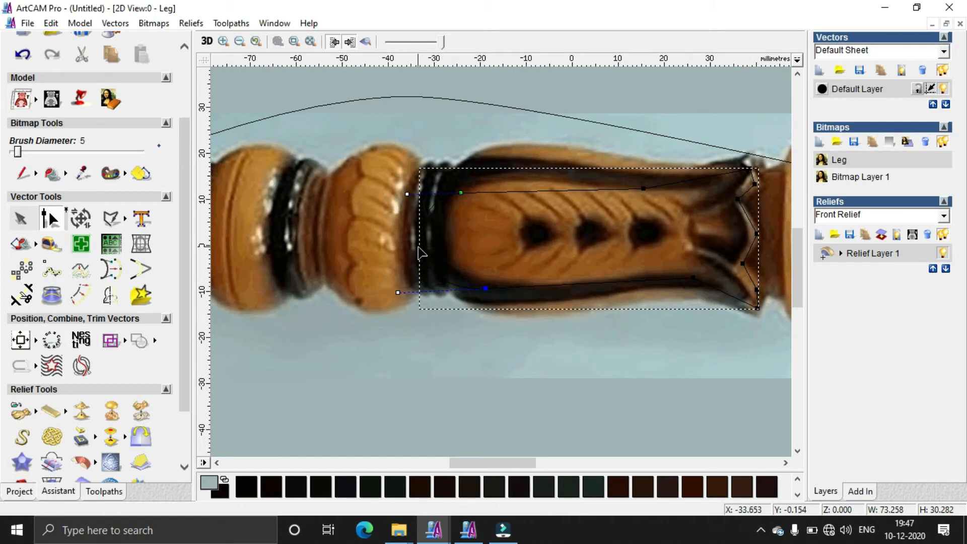
pyautogui.scroll(1, 417, 247)
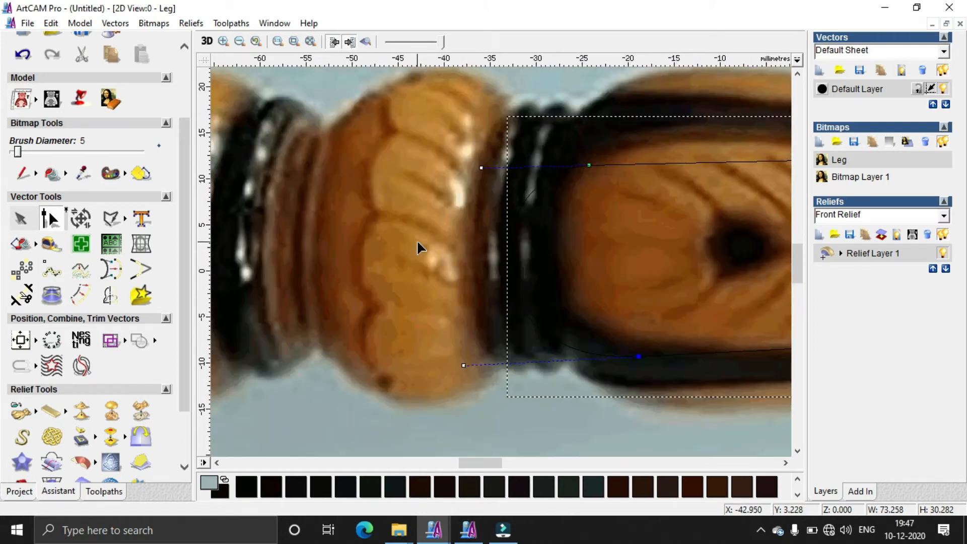
pyautogui.press('a')
pyautogui.moveTo(528, 283); pyautogui.dragTo(509, 259)
# Step: Smooth the outline's start point and the middle points of its upper and lower long edges
pyautogui.scroll(-2, 530, 283)
pyautogui.scroll(1, 466, 264)
pyautogui.rightClick(509, 260)
pyautogui.click(560, 353)
pyautogui.rightClick(675, 272)
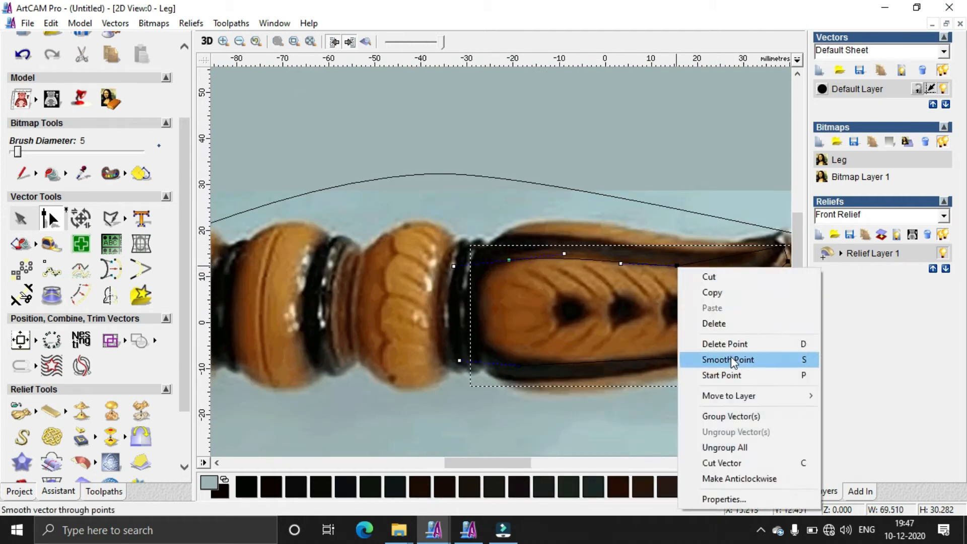
pyautogui.click(733, 361)
pyautogui.scroll(1, 636, 347)
pyautogui.rightClick(685, 285)
pyautogui.click(738, 135)
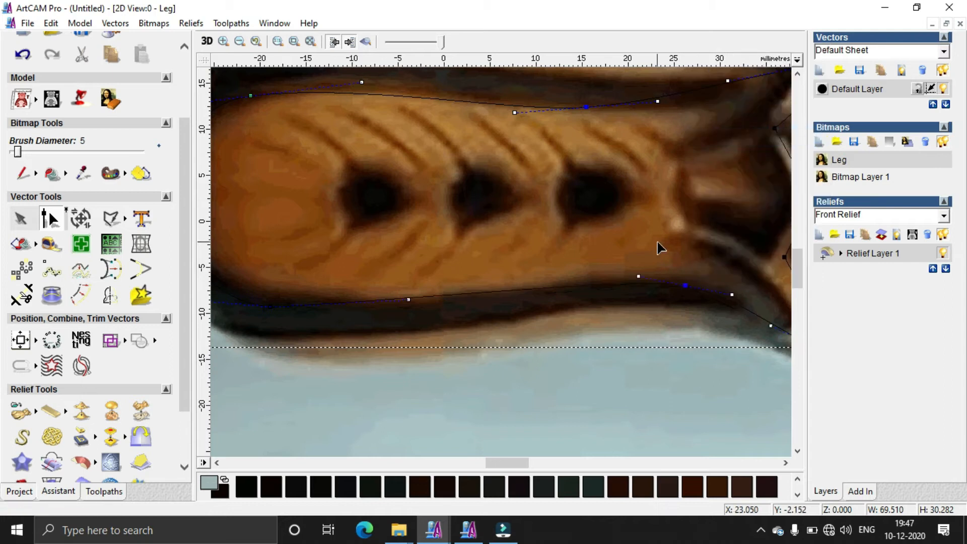
pyautogui.scroll(-1, 658, 242)
pyautogui.scroll(1, 568, 290)
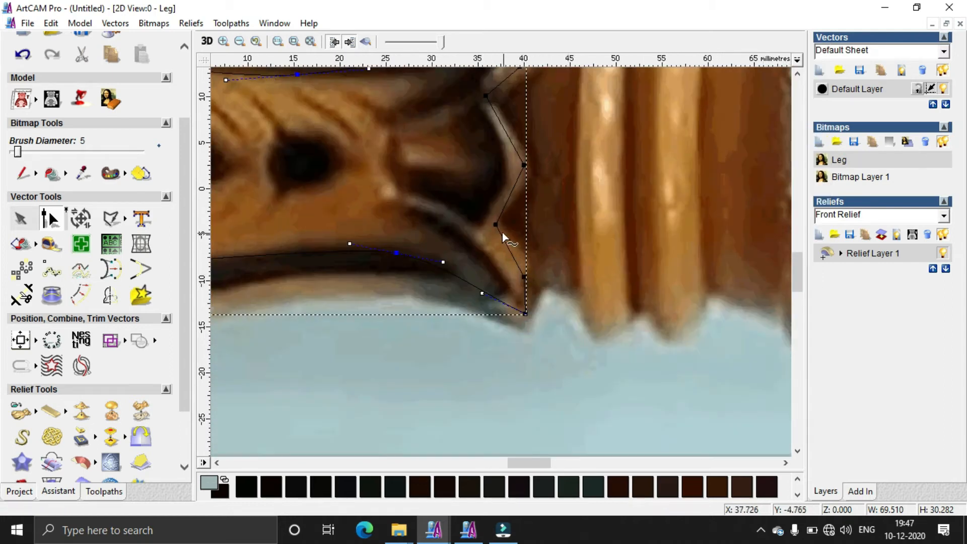
# Step: Smooth the three outward bulging points on the panel outline's scalloped end, keeping the inner corners sharp
pyautogui.rightClick(524, 278)
pyautogui.click(576, 130)
pyautogui.rightClick(524, 166)
pyautogui.click(593, 261)
pyautogui.scroll(-1, 535, 178)
pyautogui.scroll(1, 492, 205)
pyautogui.rightClick(491, 205)
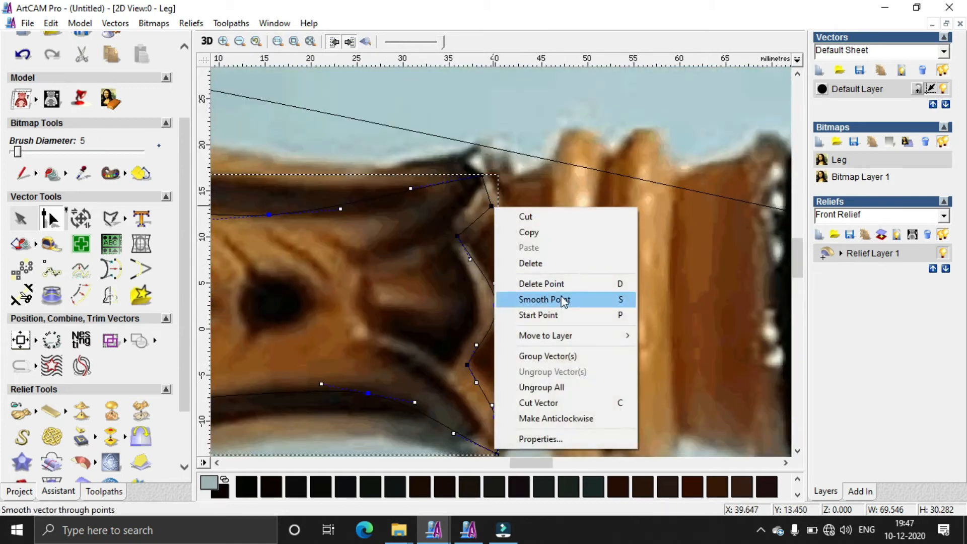
pyautogui.click(563, 300)
pyautogui.scroll(1, 524, 171)
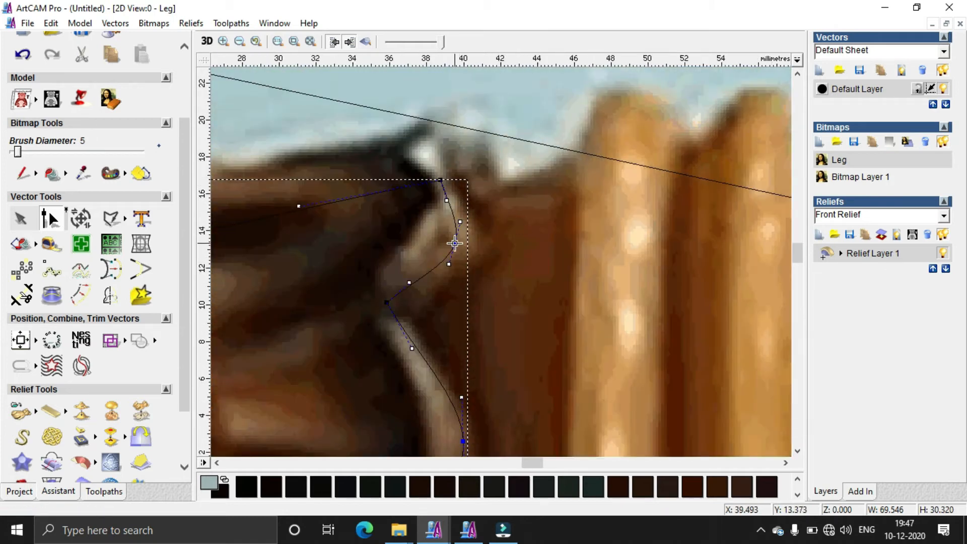
pyautogui.scroll(-2, 455, 243)
pyautogui.scroll(1, 498, 347)
pyautogui.scroll(-1, 467, 244)
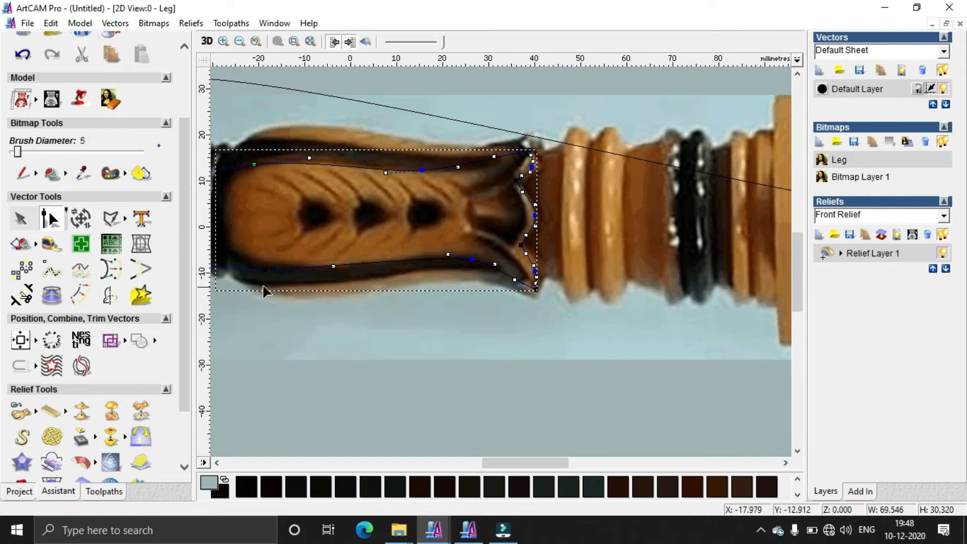
# Step: Smooth the lower point beside the rounded end and refine that end's curve to fit the carved panel
pyautogui.scroll(1, 266, 287)
pyautogui.rightClick(399, 254)
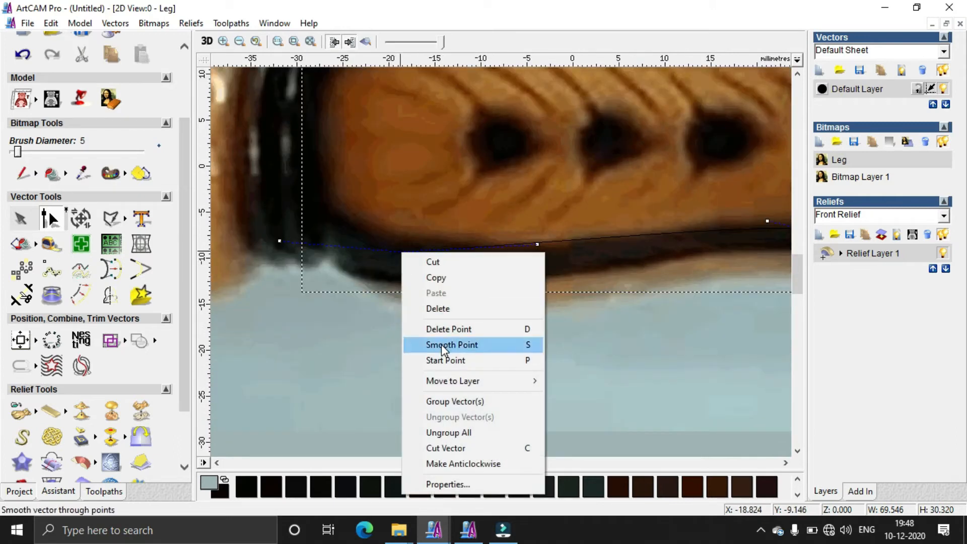
pyautogui.click(440, 344)
pyautogui.scroll(-2, 529, 232)
pyautogui.click(21, 219)
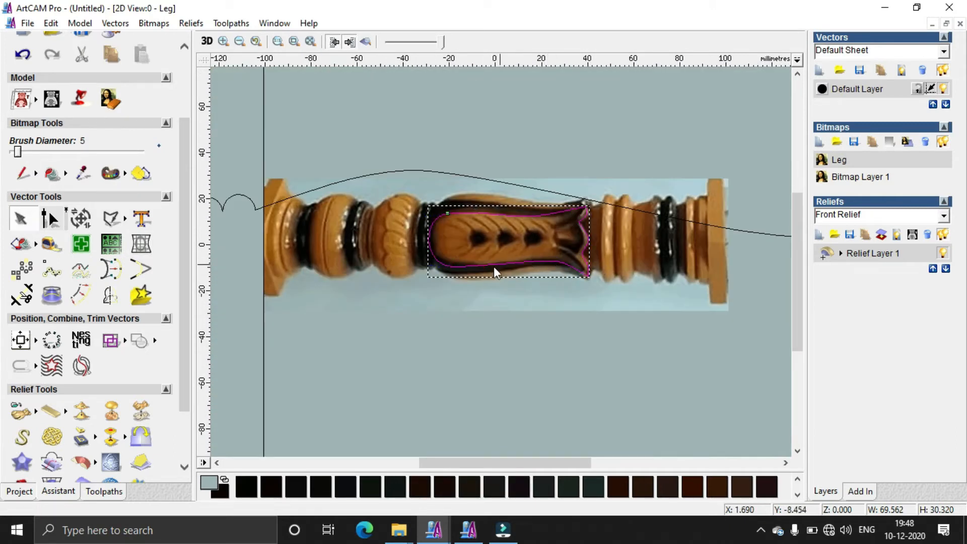
pyautogui.click(60, 217)
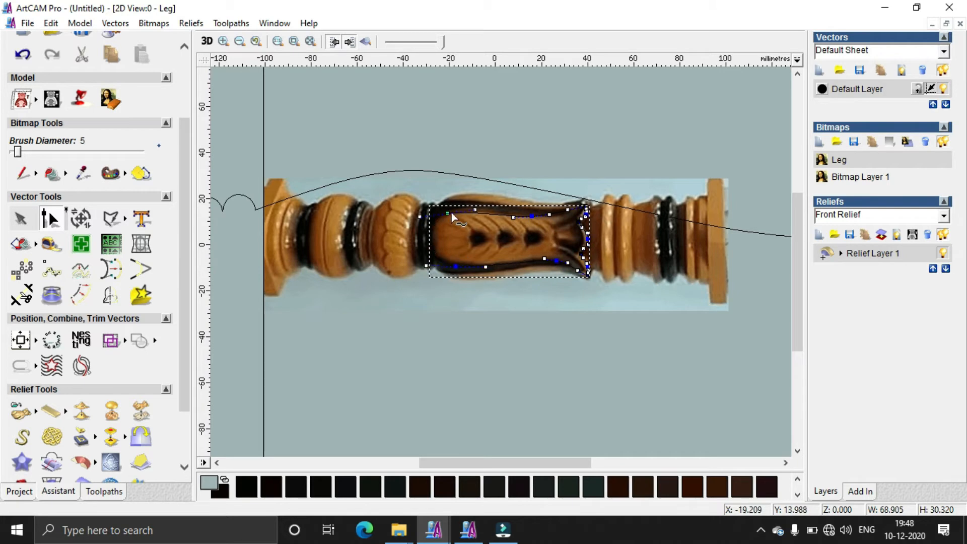
pyautogui.scroll(2, 521, 247)
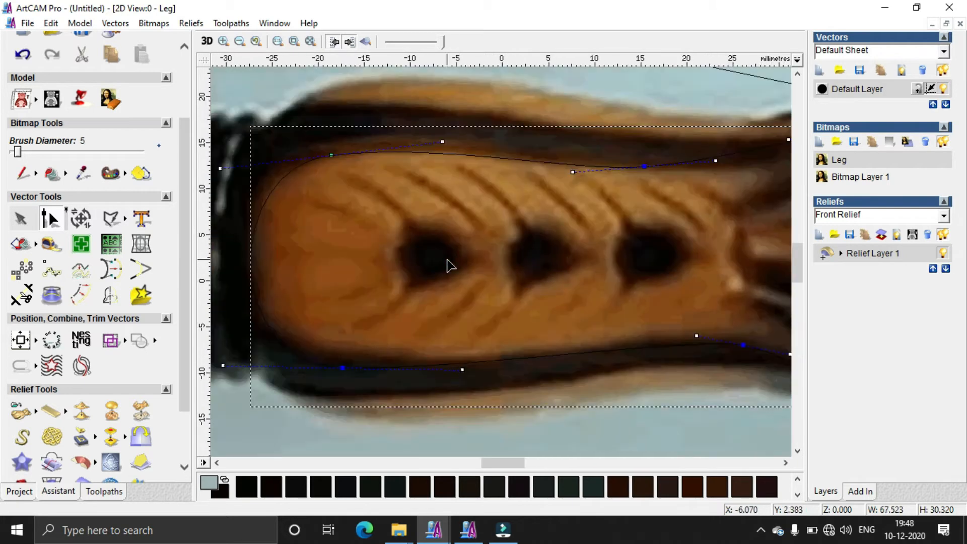
# Step: Draw a closed three-point polyline, about 9 by 4 mm, over the slanted vein near the panel's rounded end
pyautogui.click(110, 220)
pyautogui.click(309, 204)
pyautogui.click(358, 212)
pyautogui.click(389, 241)
pyautogui.click(309, 204)
pyautogui.press('Escape')
# Step: Smooth the small polyline's middle point and curve its straight lower span to form a narrow leaf cut
pyautogui.click(349, 223)
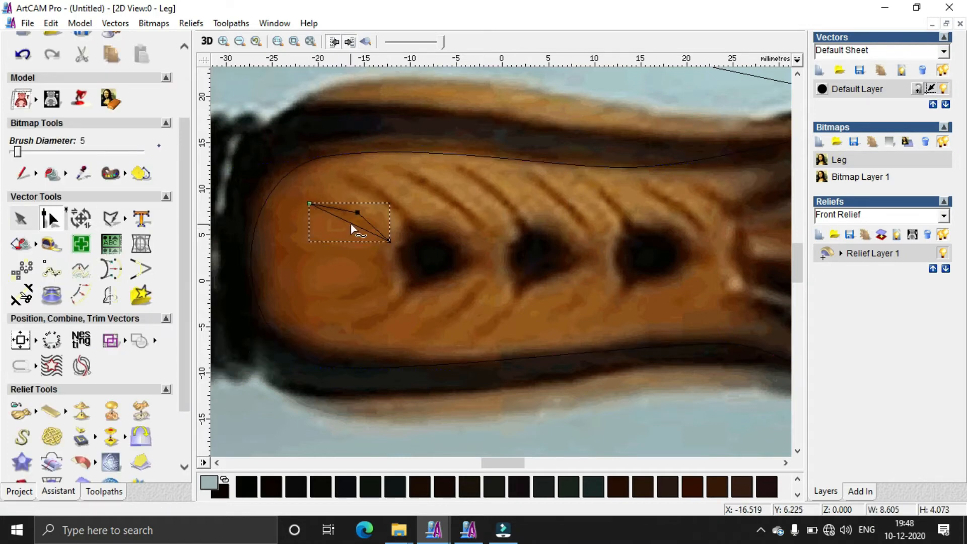
pyautogui.rightClick(357, 212)
pyautogui.click(426, 305)
pyautogui.rightClick(351, 223)
pyautogui.click(389, 262)
pyautogui.moveTo(341, 230); pyautogui.dragTo(338, 221)
pyautogui.click(44, 217)
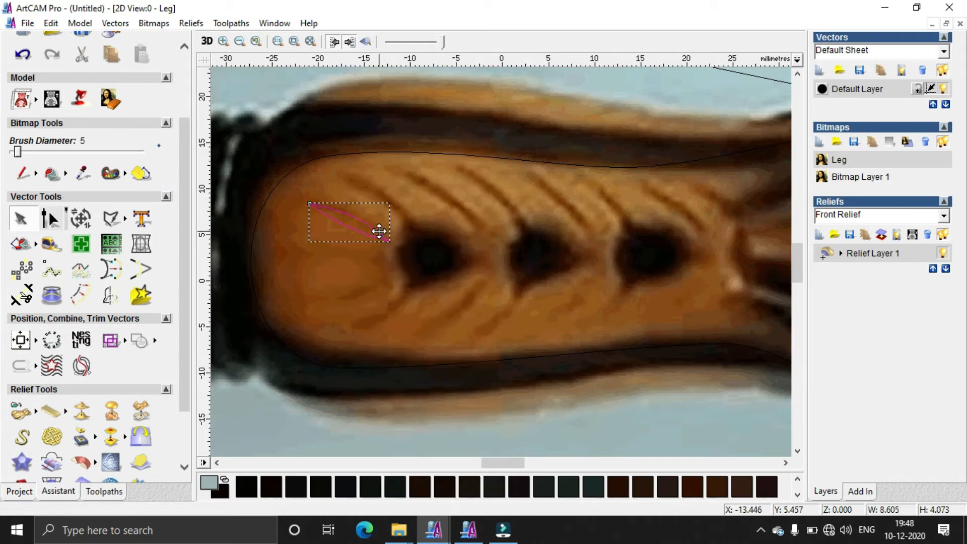
# Step: Copy the leaf cut onto the neighbouring vein and rotate the copy to a steeper slant
pyautogui.keyDown('ctrl'); pyautogui.moveTo(406, 207); pyautogui.dragTo(405, 207); pyautogui.keyUp('ctrl')
pyautogui.scroll(1, 396, 218)
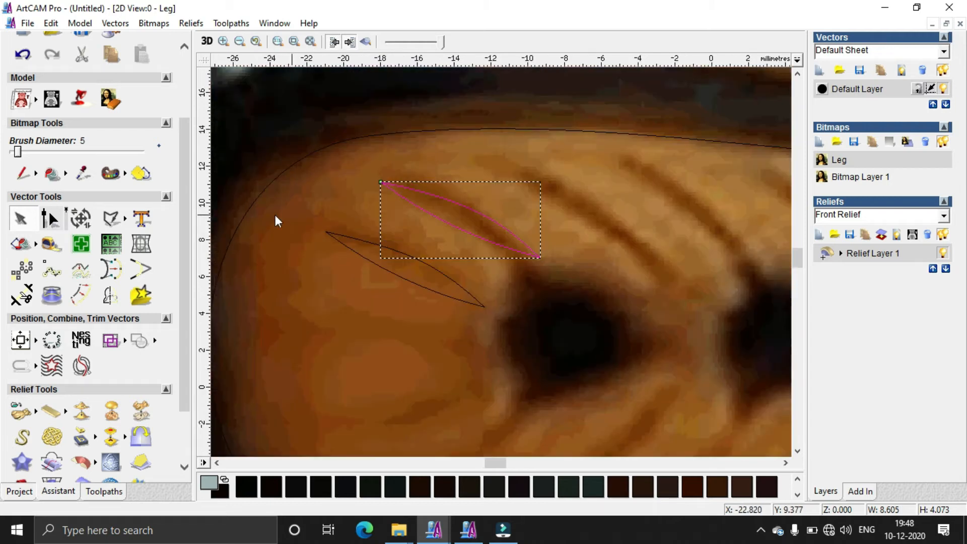
pyautogui.click(80, 218)
pyautogui.moveTo(489, 218); pyautogui.dragTo(546, 253)
pyautogui.scroll(-1, 532, 258)
# Step: Duplicate the steeper leaf cut repeatedly along the panel's upper row of veins
pyautogui.keyDown('ctrl'); pyautogui.moveTo(547, 261); pyautogui.dragTo(596, 259); pyautogui.keyUp('ctrl')
pyautogui.keyDown('ctrl'); pyautogui.moveTo(604, 262); pyautogui.dragTo(671, 267); pyautogui.keyUp('ctrl')
pyautogui.scroll(-1, 671, 255)
pyautogui.scroll(1, 498, 264)
pyautogui.keyDown('ctrl'); pyautogui.moveTo(498, 265); pyautogui.dragTo(549, 264); pyautogui.keyUp('ctrl')
pyautogui.keyDown('ctrl'); pyautogui.moveTo(542, 262); pyautogui.dragTo(607, 264); pyautogui.keyUp('ctrl')
pyautogui.scroll(-1, 607, 264)
# Step: Select the upper row of leaf cuts, mirror a copy vertically, and nudge it down onto the panel's lower veins
pyautogui.moveTo(292, 195); pyautogui.dragTo(526, 302)
pyautogui.click(110, 295)
pyautogui.click(55, 196)
pyautogui.scroll(1, 438, 280)
pyautogui.press('Down')
pyautogui.press('Down')
pyautogui.press('Down')
pyautogui.press('Down')
pyautogui.press('Down')
pyautogui.press('Down')
pyautogui.press('Down')
pyautogui.press('Down')
pyautogui.press('Down')
pyautogui.press('Down')
pyautogui.press('Down')
pyautogui.press('Down')
pyautogui.press('Down')
pyautogui.press('Down')
pyautogui.press('Down')
pyautogui.click(149, 268)
# Step: Draw a closed three-point polyline about 9 mm long between the two leaf rows at the panel's rounded end
pyautogui.click(112, 216)
pyautogui.click(229, 268)
pyautogui.click(259, 265)
pyautogui.click(310, 275)
pyautogui.click(229, 268)
pyautogui.press('Escape')
# Step: Smooth the central polyline's middle point and curve its lower span to make a leaf about 9 by 1 mm
pyautogui.click(261, 268)
pyautogui.scroll(1, 302, 274)
pyautogui.rightClick(411, 248)
pyautogui.click(462, 341)
pyautogui.rightClick(416, 268)
pyautogui.click(498, 265)
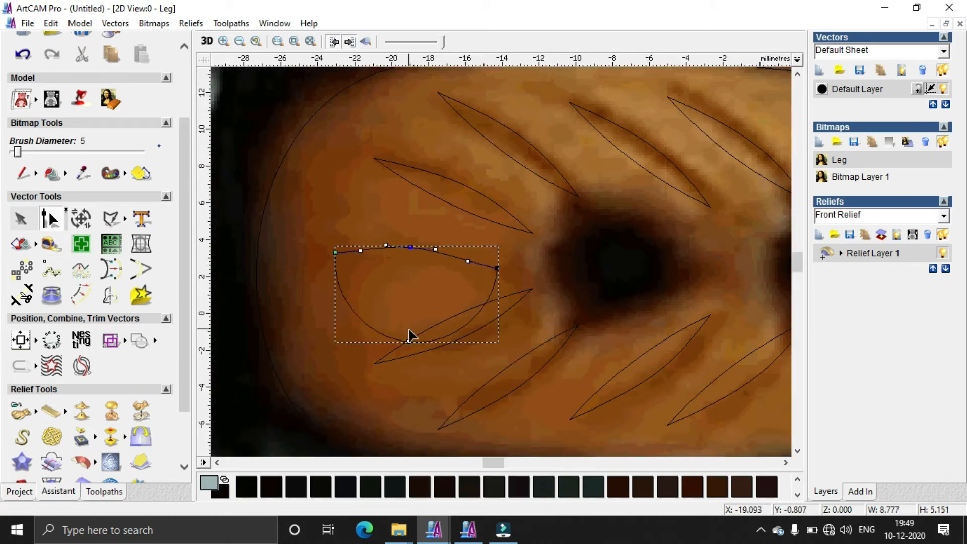
pyautogui.moveTo(407, 340); pyautogui.dragTo(418, 272)
# Step: Trace the first dark hole in the panel with a closed polyline about 9 by 6 mm
pyautogui.scroll(-1, 491, 270)
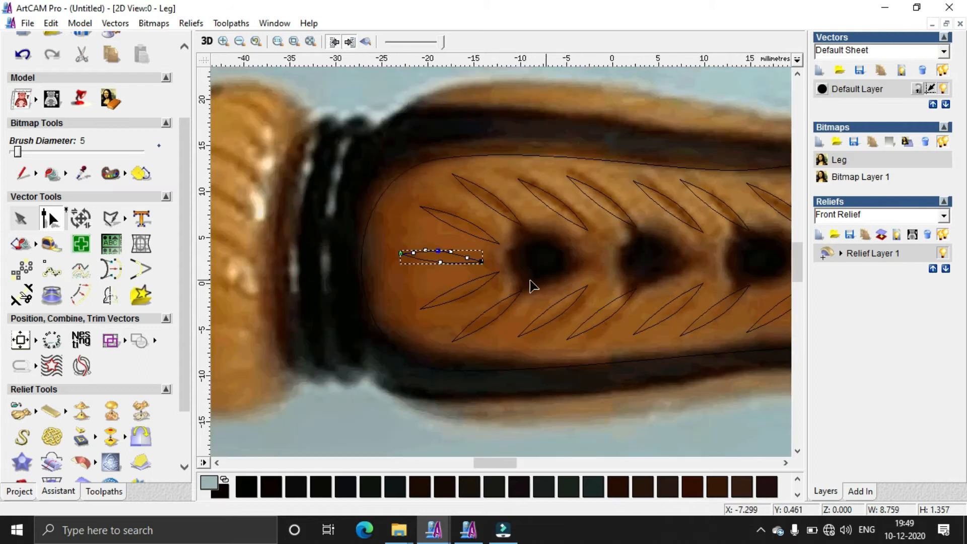
pyautogui.click(112, 218)
pyautogui.scroll(1, 438, 244)
pyautogui.click(410, 173)
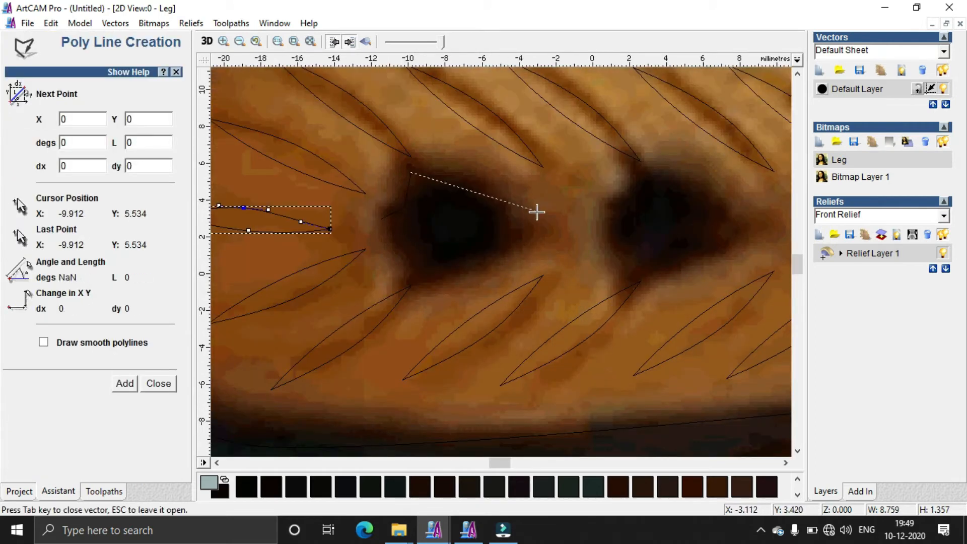
pyautogui.click(537, 217)
pyautogui.click(411, 284)
pyautogui.click(407, 265)
pyautogui.click(380, 220)
pyautogui.press('Tab')
# Step: Smooth the hole outline's two end points and adjust its curves to follow the dark hole
pyautogui.rightClick(379, 220)
pyautogui.click(431, 319)
pyautogui.rightClick(538, 217)
pyautogui.click(611, 317)
pyautogui.moveTo(534, 171); pyautogui.dragTo(534, 181)
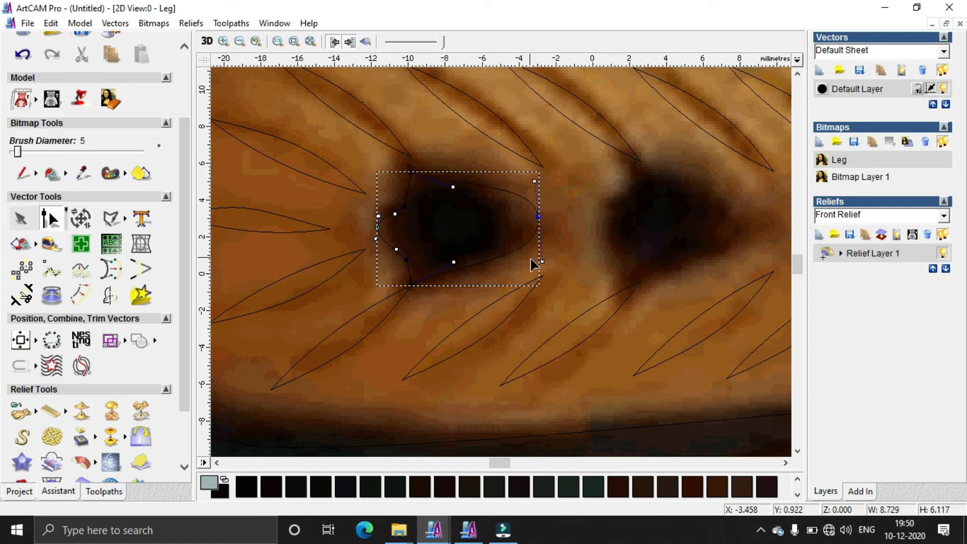
pyautogui.click(30, 221)
pyautogui.scroll(-1, 431, 220)
pyautogui.click(50, 216)
pyautogui.scroll(1, 446, 219)
pyautogui.moveTo(454, 229); pyautogui.dragTo(463, 228)
pyautogui.scroll(-1, 470, 246)
# Step: Copy the hole outline onto the panel's other dark holes and select the surrounding panel outline
pyautogui.click(29, 218)
pyautogui.moveTo(506, 286); pyautogui.dragTo(725, 283)
pyautogui.scroll(-1, 725, 283)
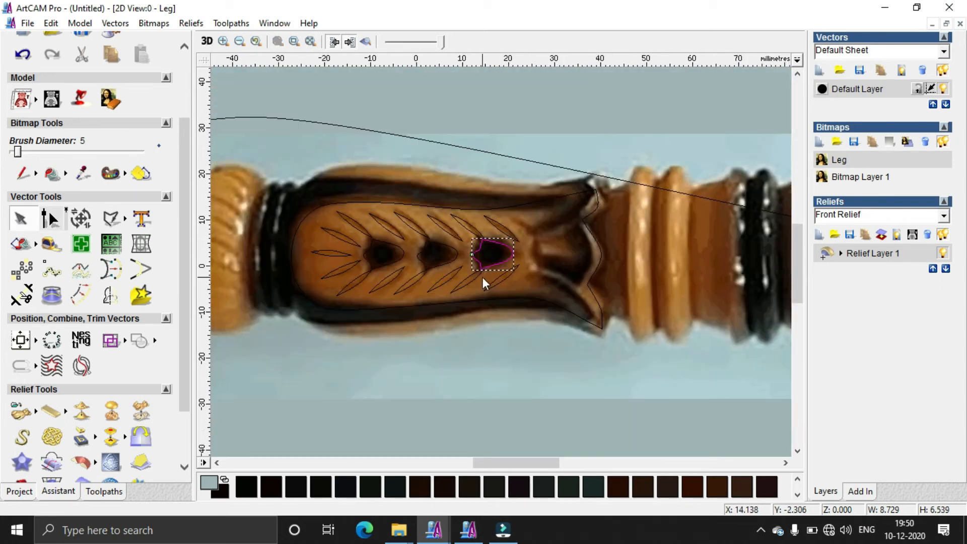
pyautogui.click(477, 209)
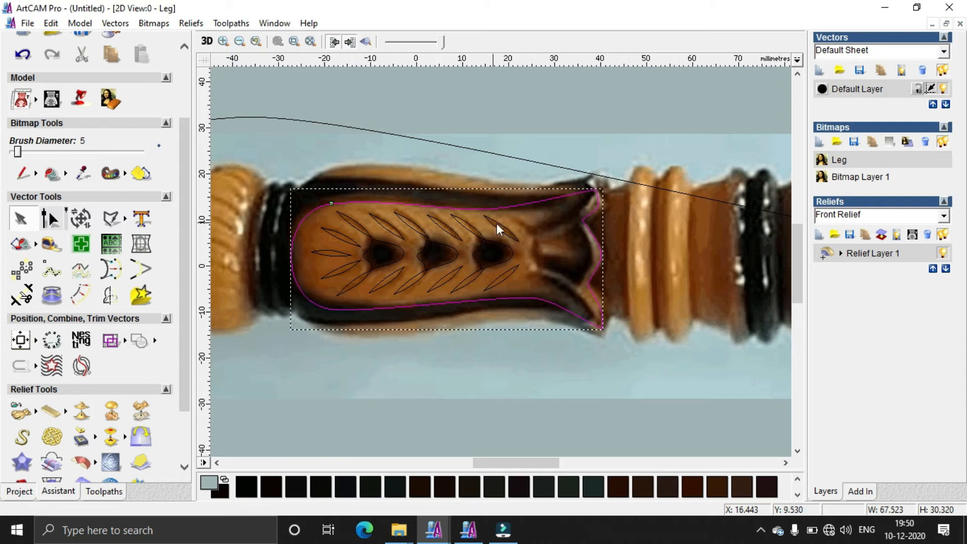
# Step: Move the panel outline with its leaves and holes off the photo to the empty area below it
pyautogui.scroll(-2, 497, 223)
pyautogui.moveTo(453, 175); pyautogui.dragTo(568, 279)
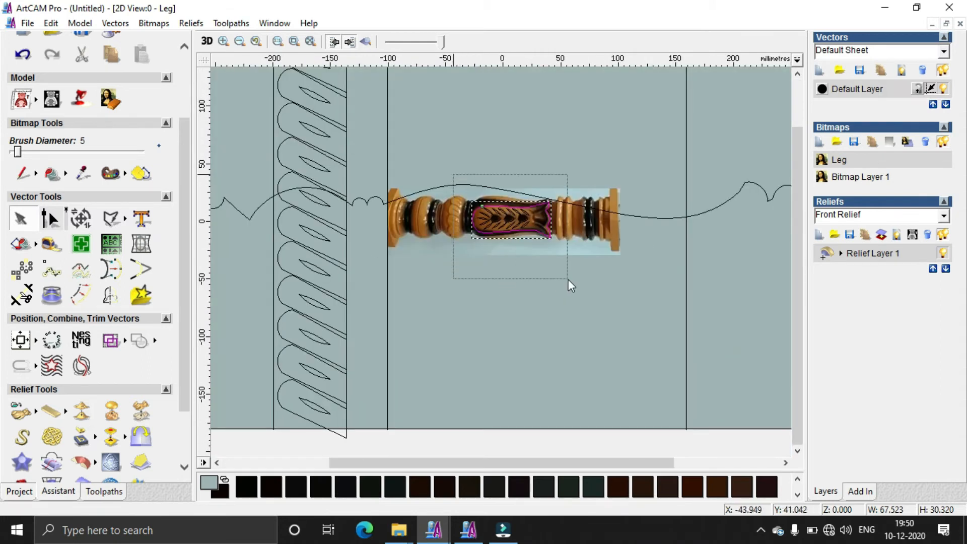
pyautogui.moveTo(540, 233); pyautogui.dragTo(468, 388)
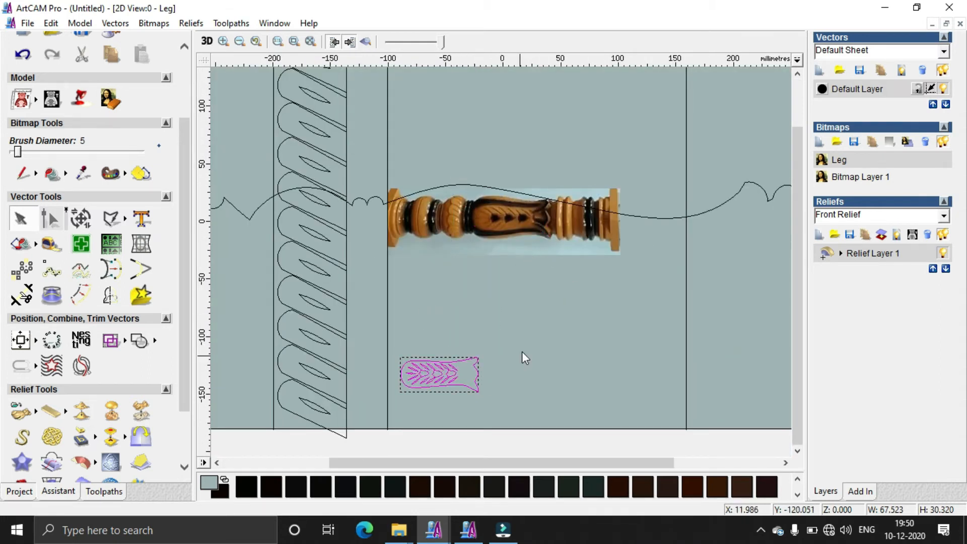
# Step: Enlarge the panel outline with its leaves and holes to about 241 by 89 mm
pyautogui.moveTo(522, 353); pyautogui.dragTo(568, 346, button='middle')
pyautogui.click(86, 219)
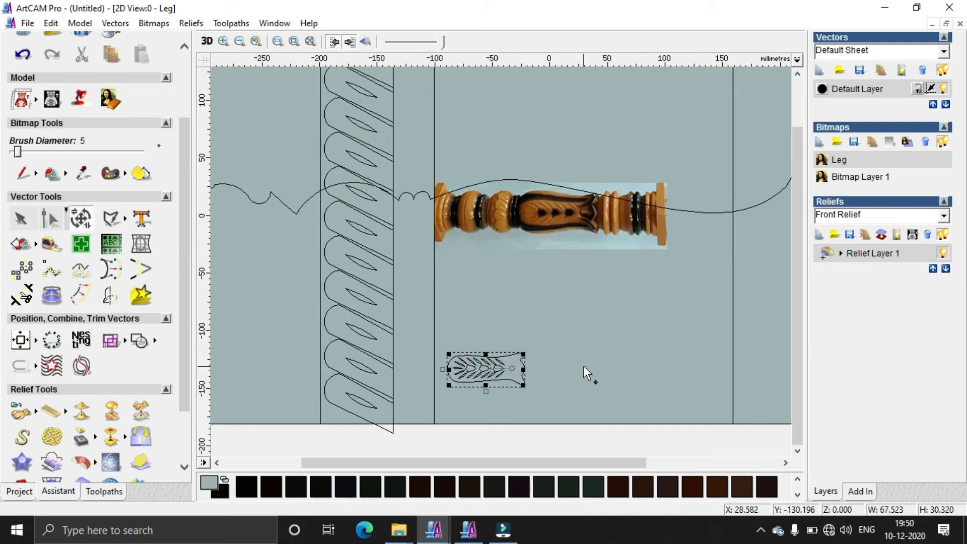
pyautogui.moveTo(523, 354); pyautogui.dragTo(723, 286)
pyautogui.moveTo(434, 340); pyautogui.dragTo(434, 341)
pyautogui.press('Delete')
pyautogui.scroll(-1, 434, 341)
pyautogui.moveTo(440, 291); pyautogui.dragTo(621, 384)
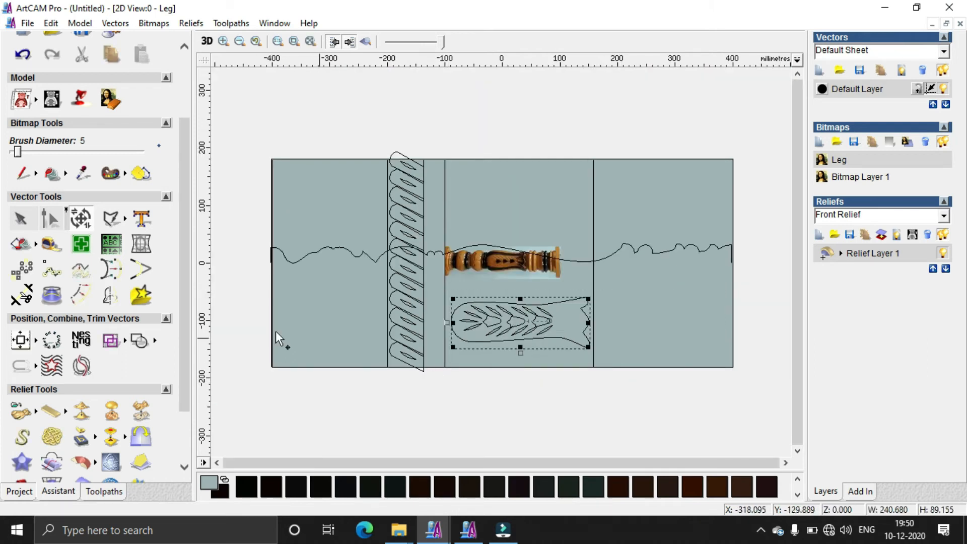
# Step: Block-copy the enlarged panel into one column of 4 rows, treating distances as gaps, with a Y gap of 5 mm
pyautogui.click(22, 269)
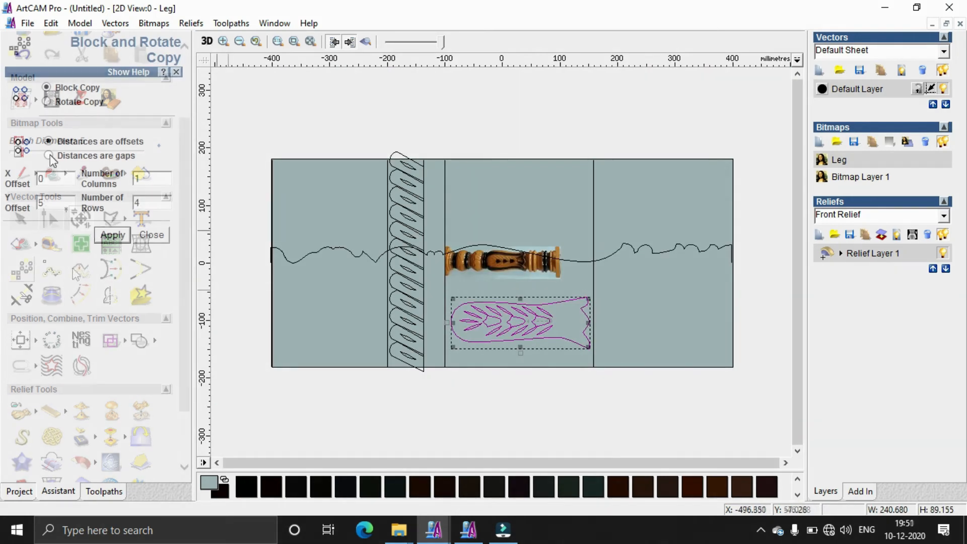
pyautogui.click(49, 156)
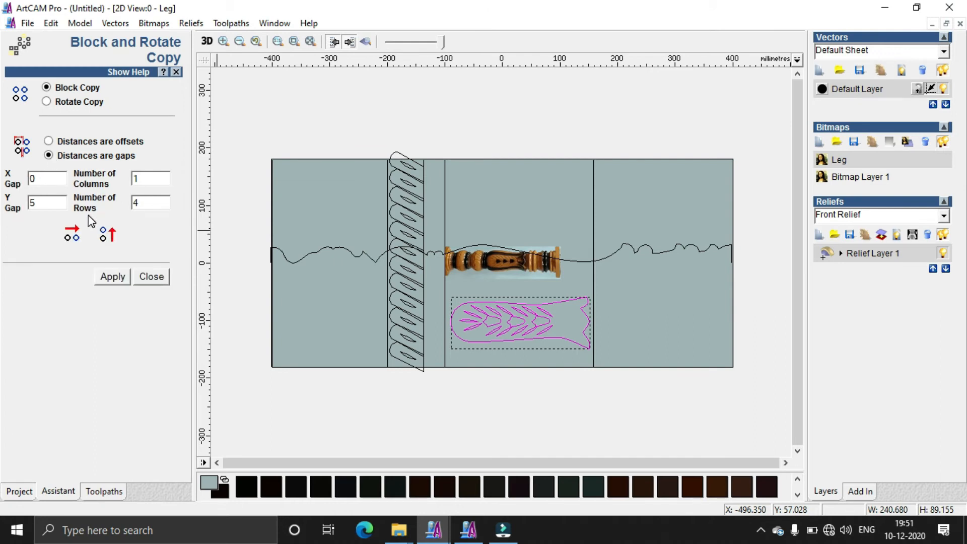
pyautogui.click(114, 276)
# Step: Nudge the four panels down and reduce their overall height to about 356 mm to fit the model
pyautogui.press('Down')
pyautogui.press('Down')
pyautogui.press('Down')
pyautogui.press('Down')
pyautogui.press('Down')
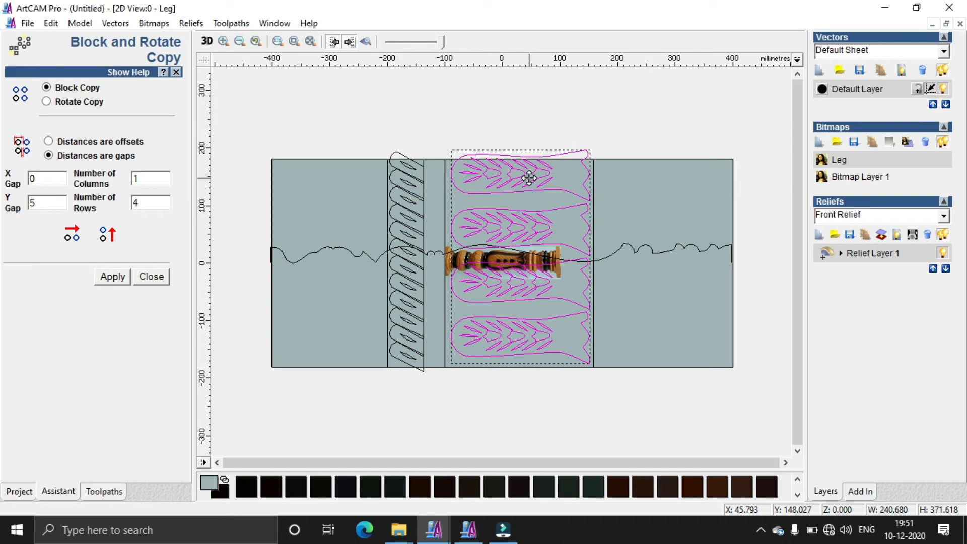
pyautogui.click(150, 277)
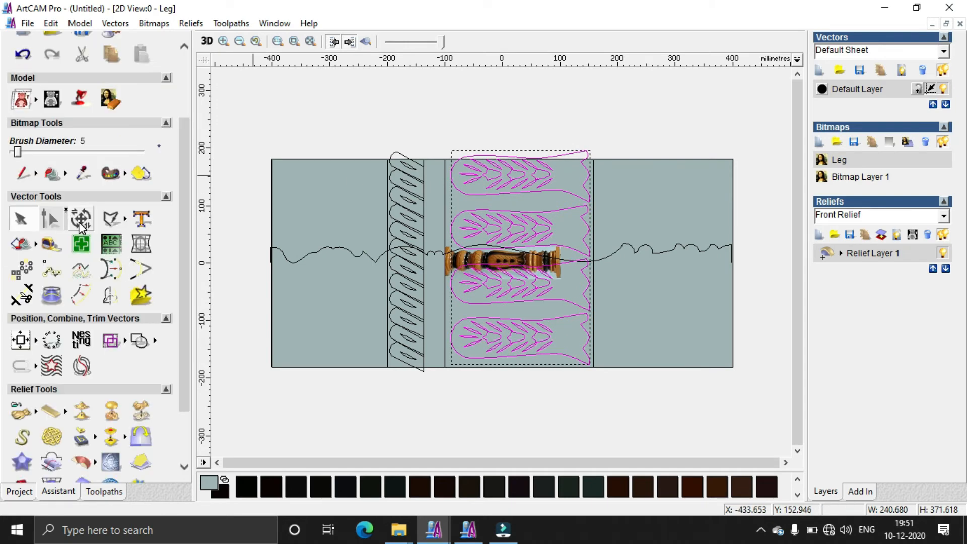
pyautogui.moveTo(519, 161); pyautogui.dragTo(520, 158)
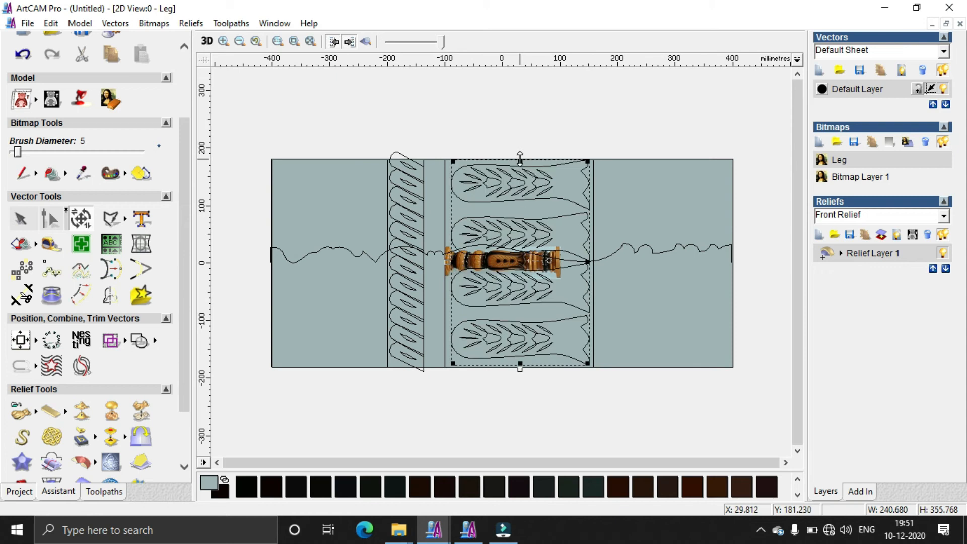
# Step: Add a rounded 45-degree relief inside the four panel outlines with start height 4.0, limited to height 1.0, and check it in 3D
pyautogui.click(600, 307)
pyautogui.click(576, 212)
pyautogui.keyDown('shift'); pyautogui.click(576, 219); pyautogui.keyUp('shift')
pyautogui.keyDown('shift'); pyautogui.click(574, 274); pyautogui.keyUp('shift')
pyautogui.keyDown('shift'); pyautogui.click(574, 320); pyautogui.keyUp('shift')
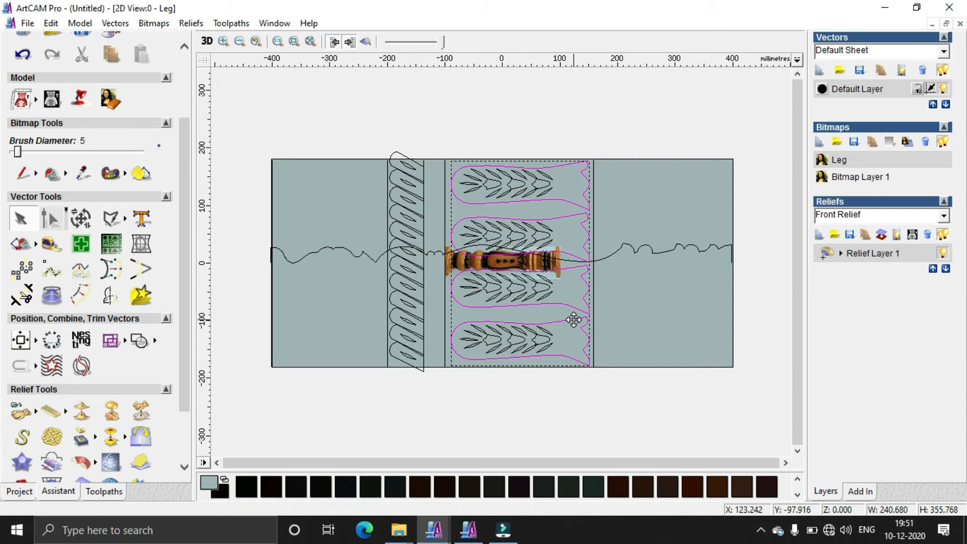
pyautogui.doubleClick(573, 319)
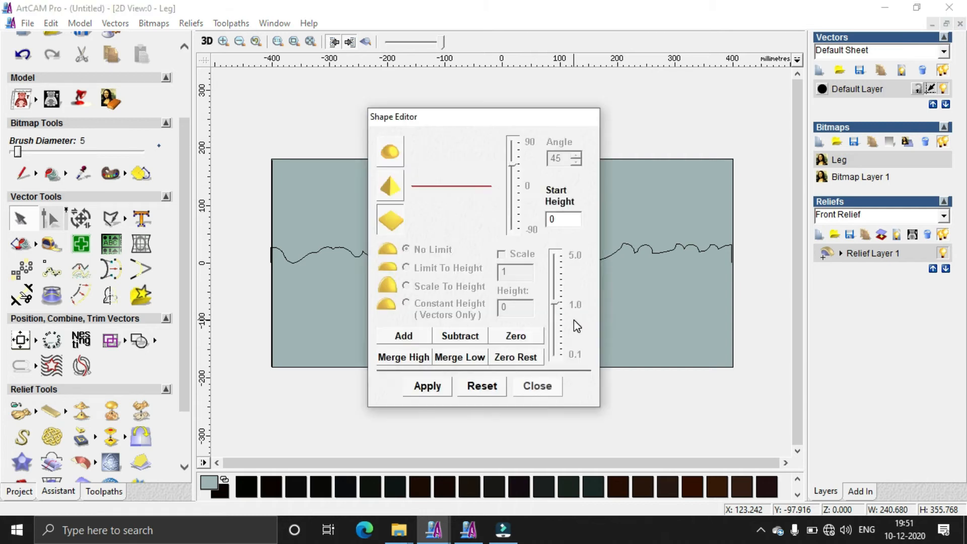
pyautogui.click(390, 152)
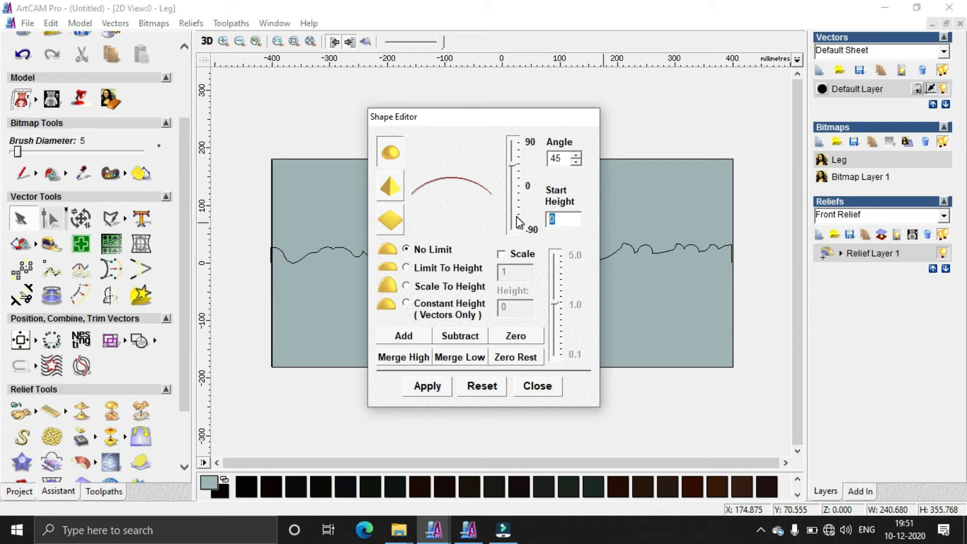
pyautogui.click(407, 268)
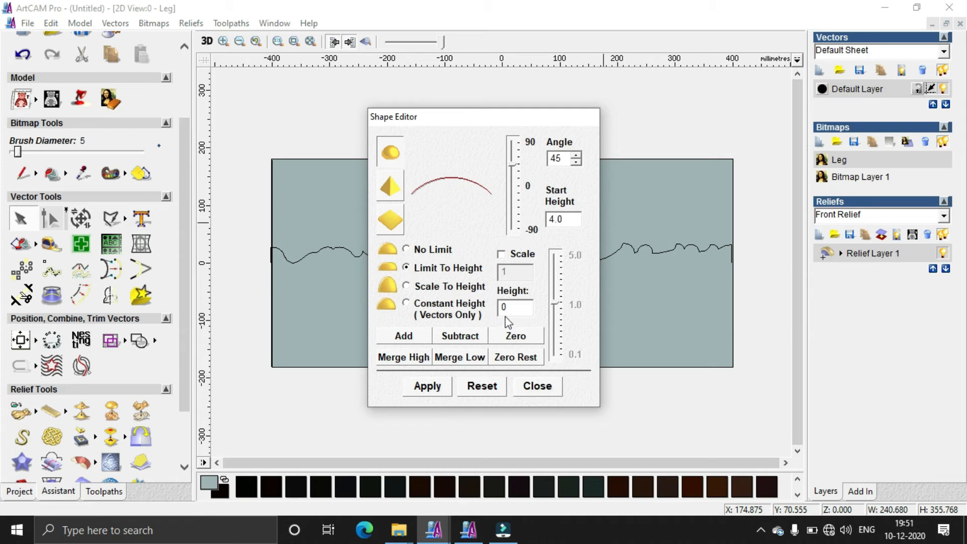
pyautogui.click(416, 335)
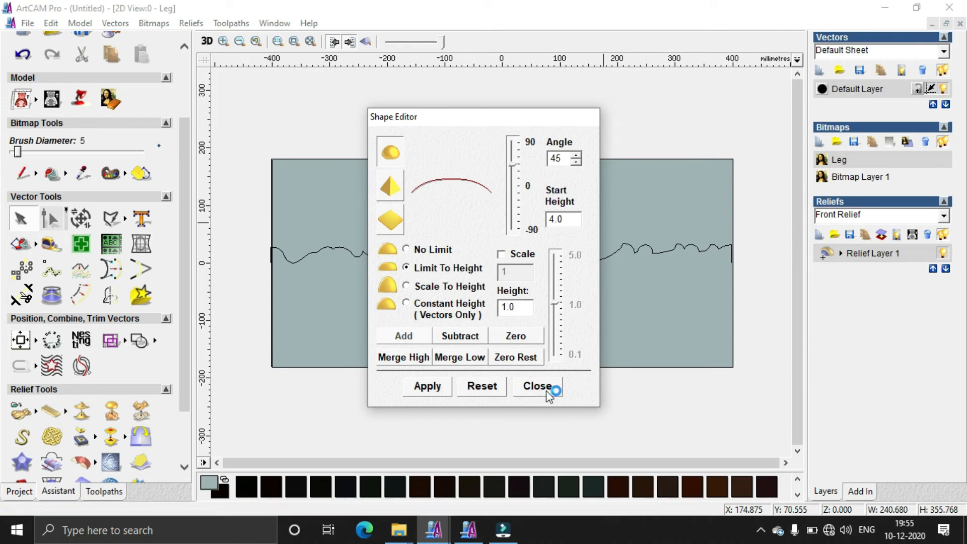
pyautogui.click(537, 386)
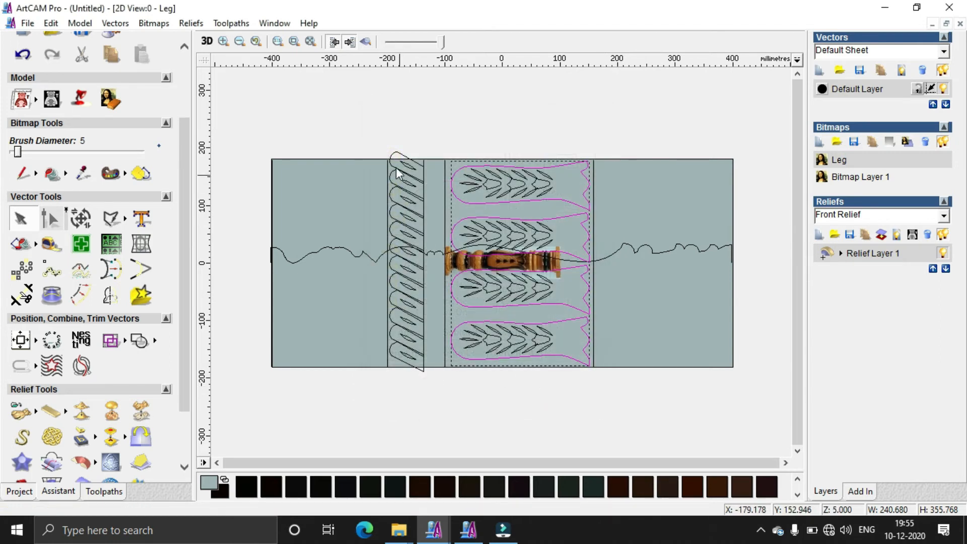
pyautogui.click(366, 42)
pyautogui.press('F3')
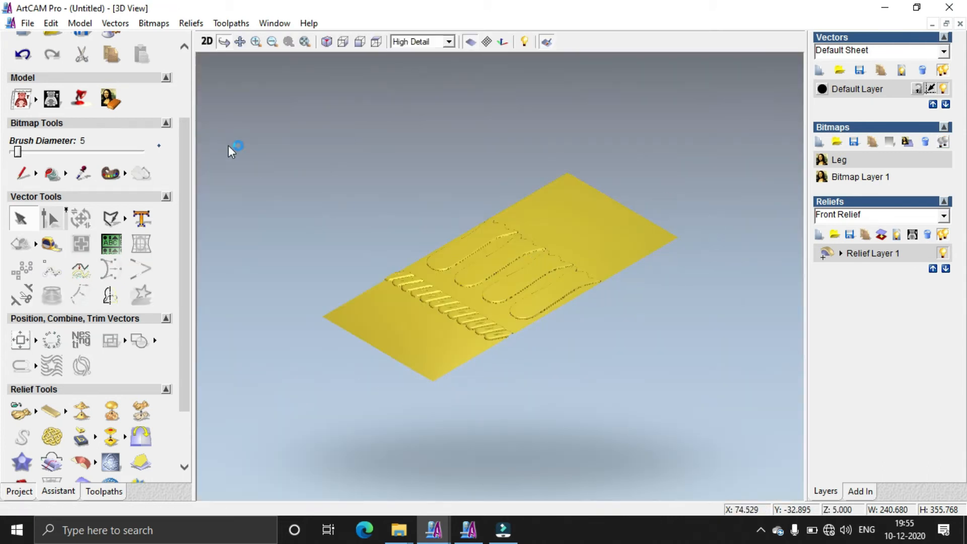
# Step: Fade the relief linearly at 56% strength from X 150.126, Y 47.564 to X -89.435, Y 45.346, and inspect it in 3D
pyautogui.click(207, 41)
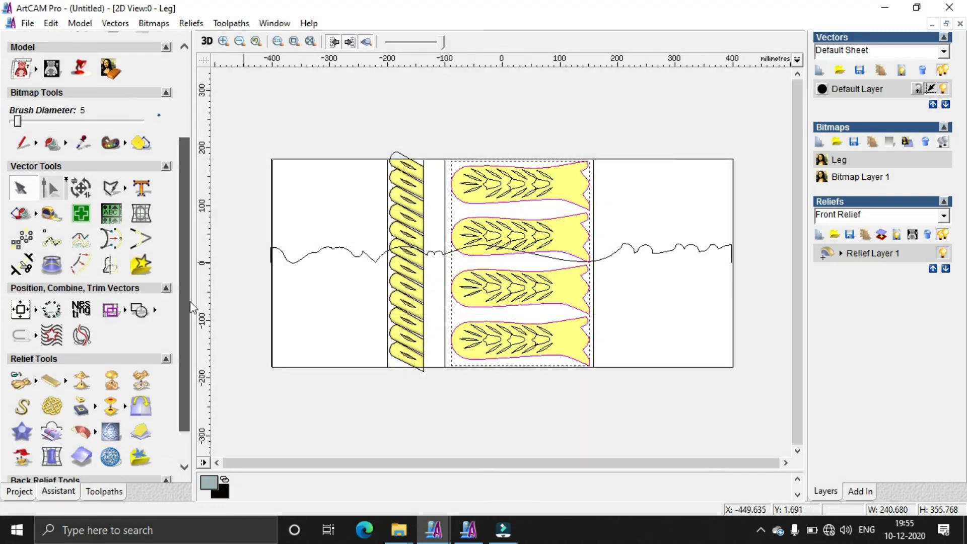
pyautogui.scroll(-2, 190, 357)
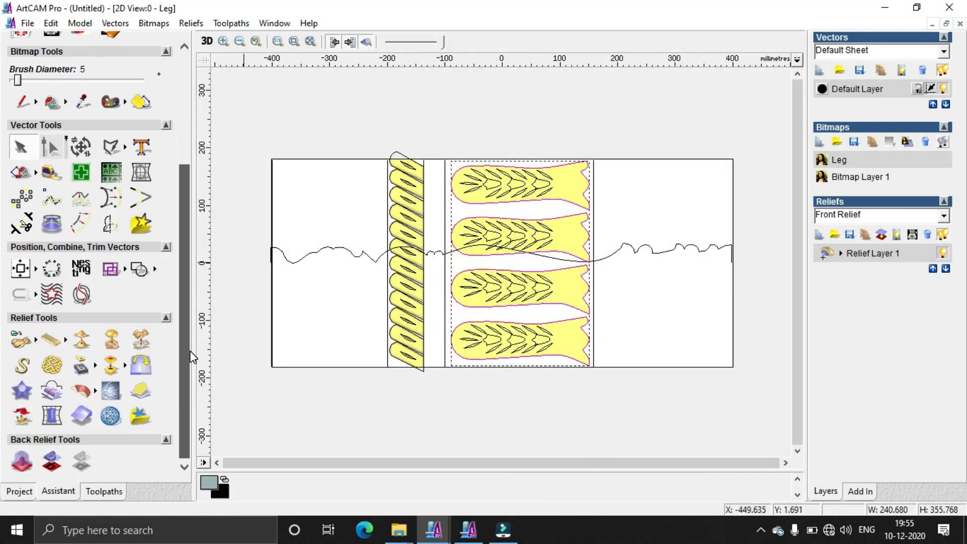
pyautogui.click(84, 413)
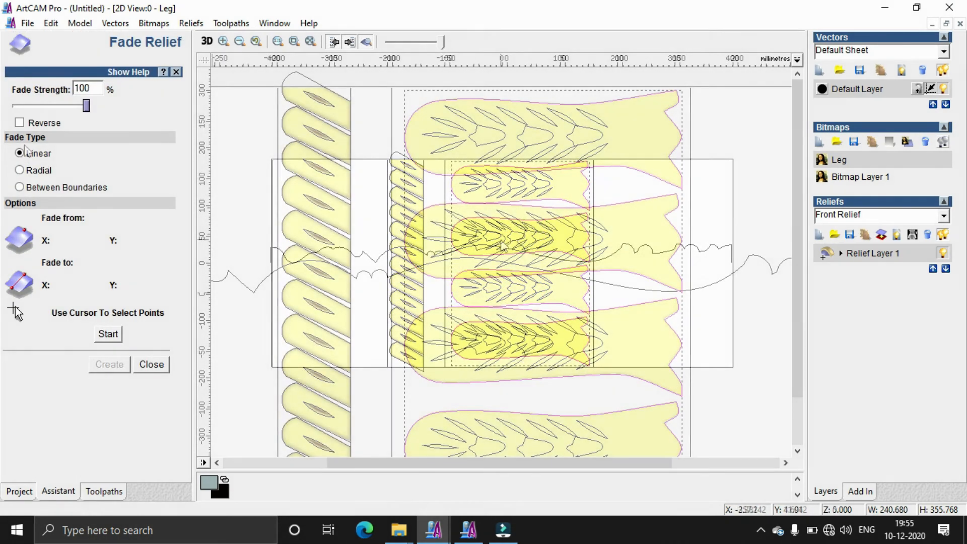
pyautogui.moveTo(88, 110); pyautogui.dragTo(63, 109)
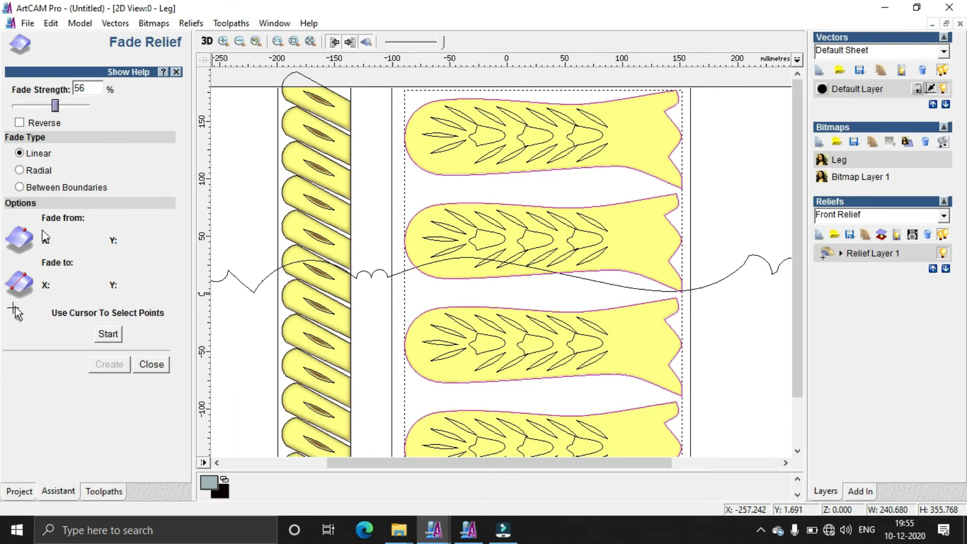
pyautogui.click(109, 334)
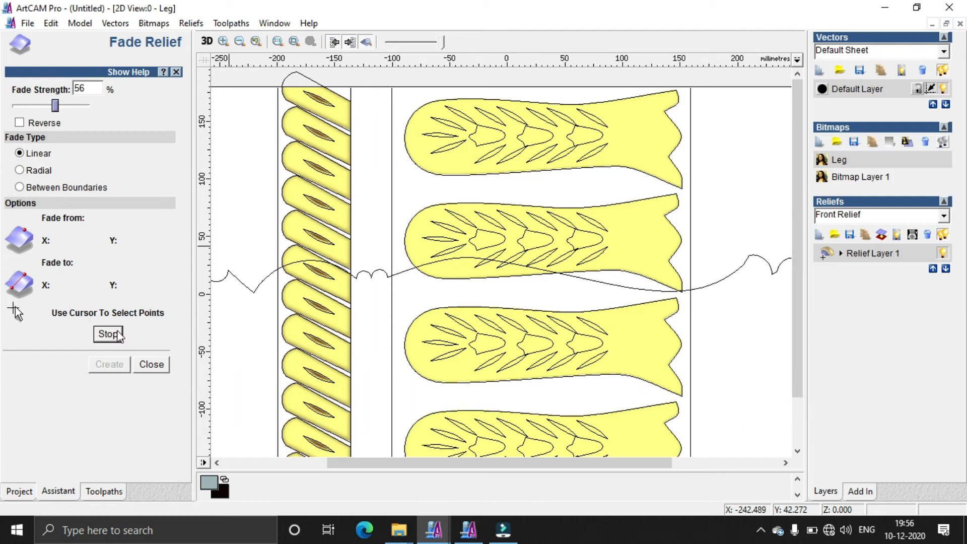
pyautogui.click(678, 239)
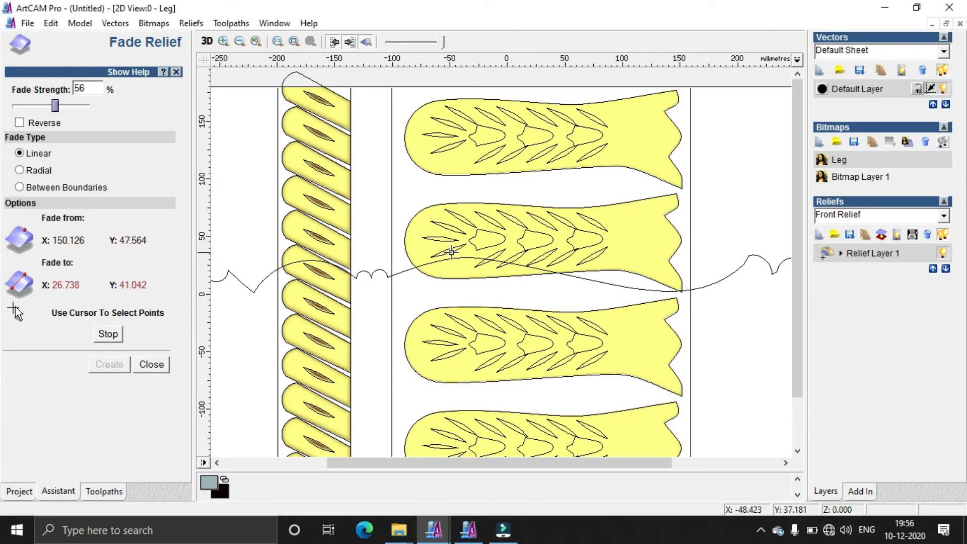
pyautogui.click(404, 241)
pyautogui.click(123, 364)
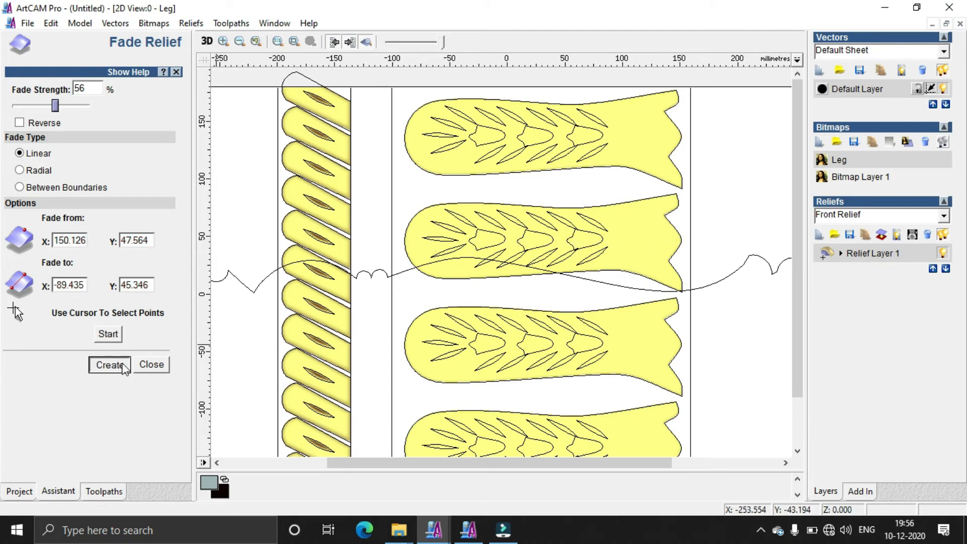
pyautogui.click(206, 40)
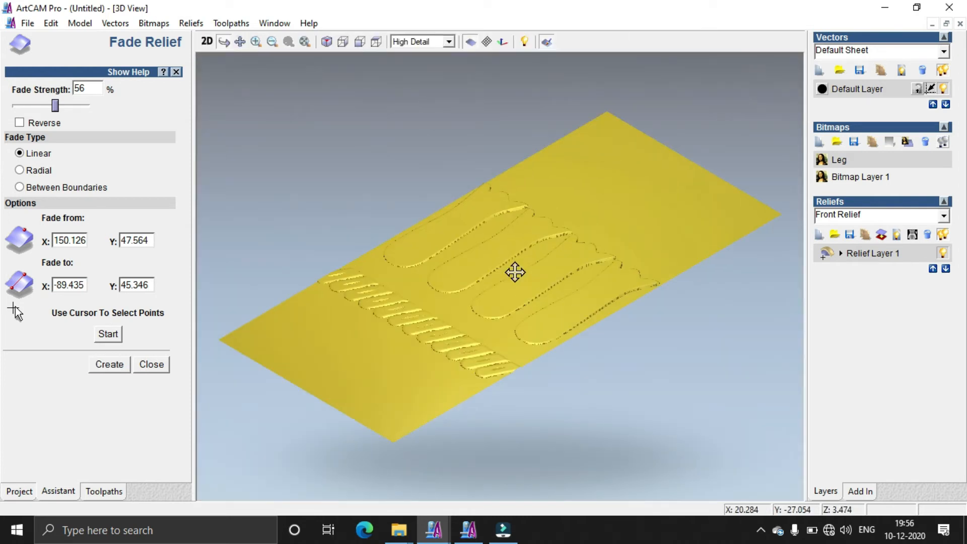
pyautogui.moveTo(516, 270); pyautogui.dragTo(478, 244)
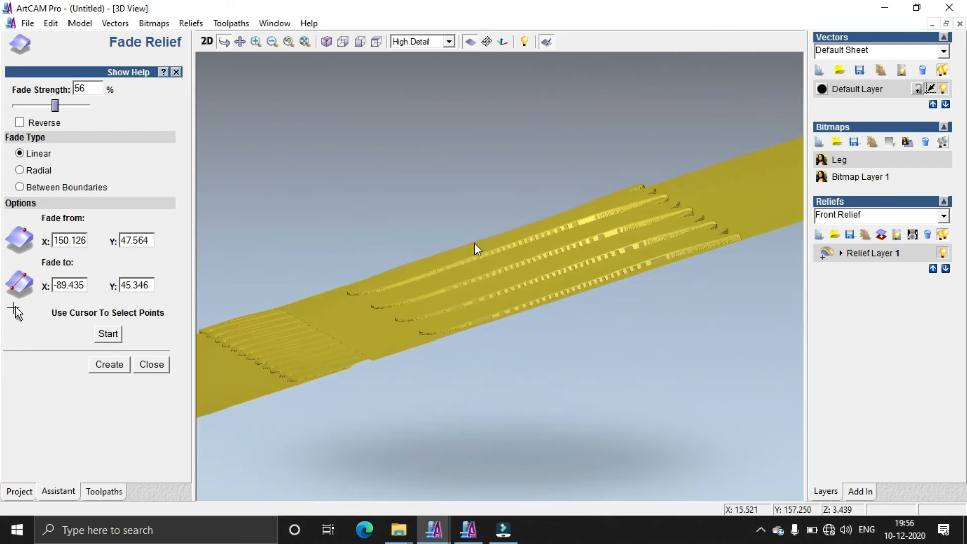
pyautogui.moveTo(495, 295); pyautogui.dragTo(425, 282)
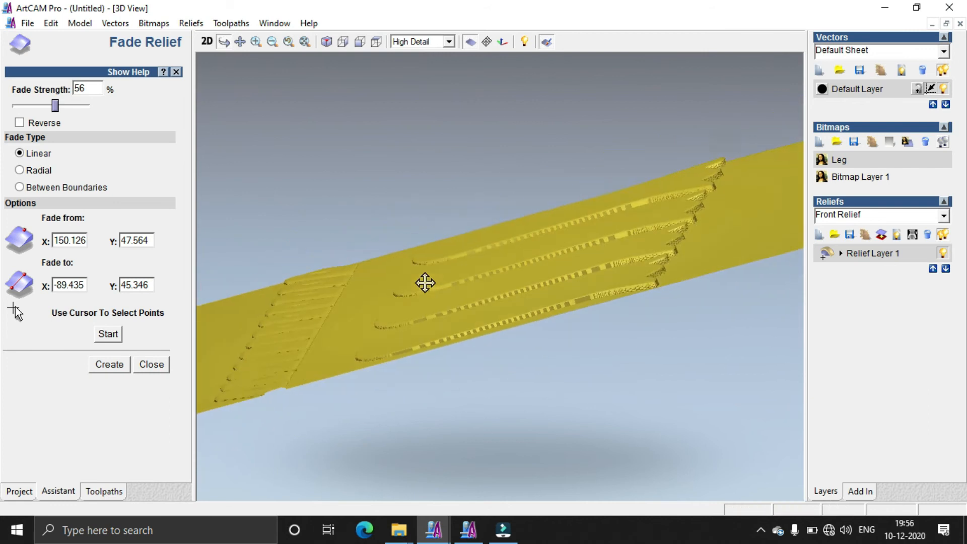
# Step: Add a flat relief with start height -3.0 to the hole outlines of all four panels and group these outlines
pyautogui.click(207, 42)
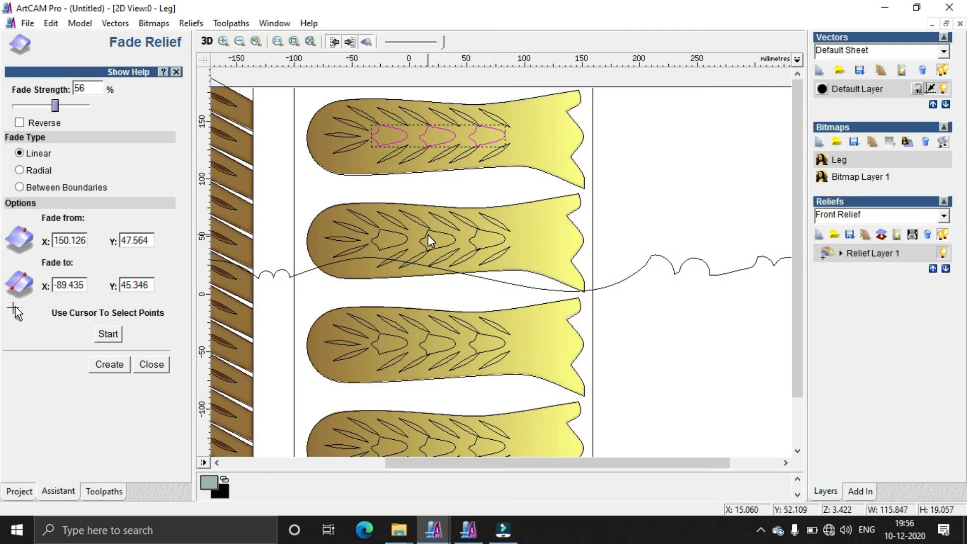
pyautogui.keyDown('shift'); pyautogui.click(475, 245); pyautogui.keyUp('shift')
pyautogui.keyDown('shift'); pyautogui.click(481, 335); pyautogui.keyUp('shift')
pyautogui.keyDown('shift'); pyautogui.click(439, 337); pyautogui.keyUp('shift')
pyautogui.keyDown('shift'); pyautogui.click(393, 337); pyautogui.keyUp('shift')
pyautogui.keyDown('shift'); pyautogui.click(396, 439); pyautogui.keyUp('shift')
pyautogui.keyDown('shift'); pyautogui.click(429, 439); pyautogui.keyUp('shift')
pyautogui.keyDown('shift'); pyautogui.click(486, 434); pyautogui.keyUp('shift')
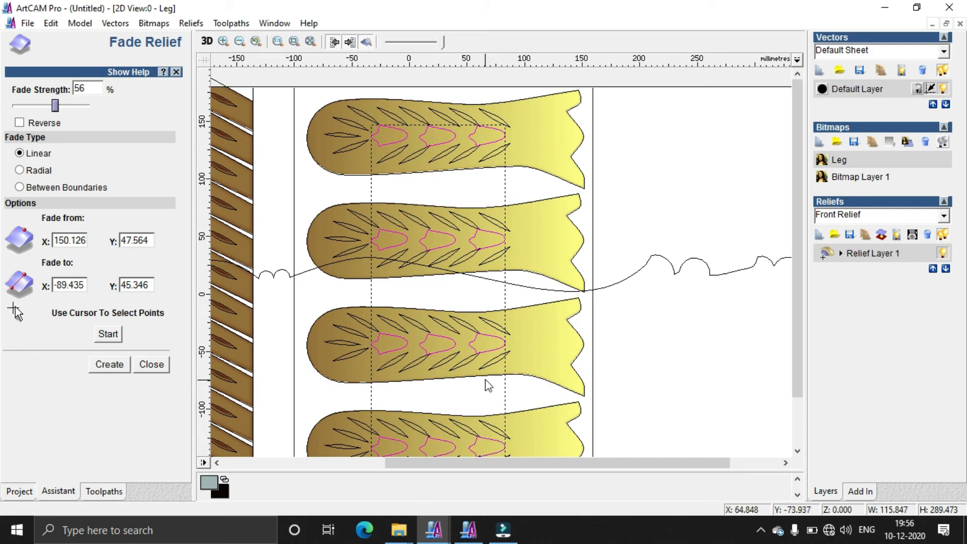
pyautogui.doubleClick(497, 336)
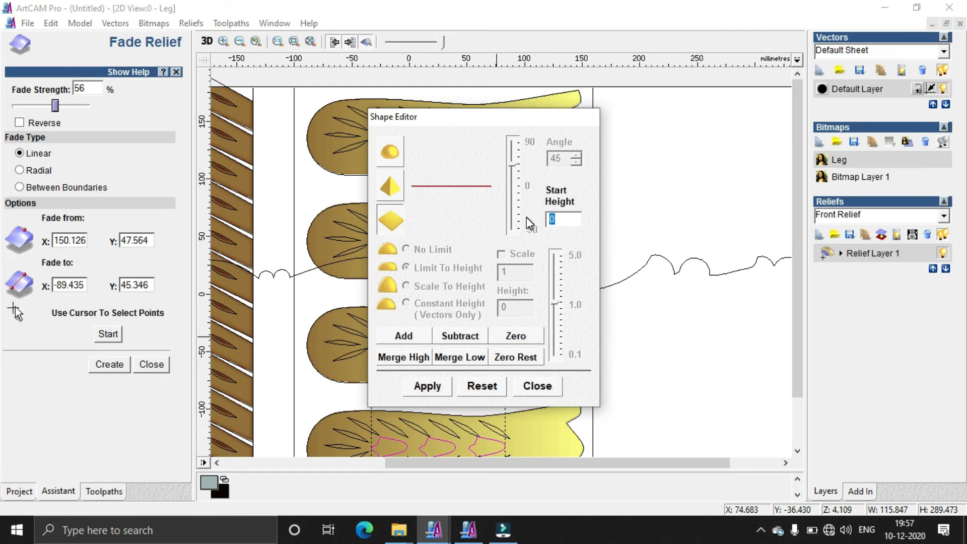
pyautogui.click(403, 337)
pyautogui.click(428, 386)
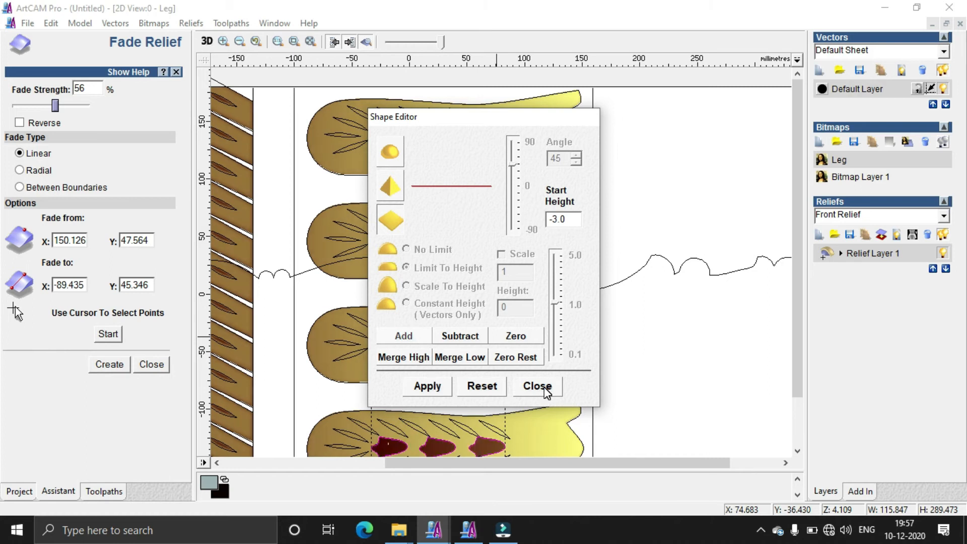
pyautogui.click(537, 386)
pyautogui.rightClick(448, 235)
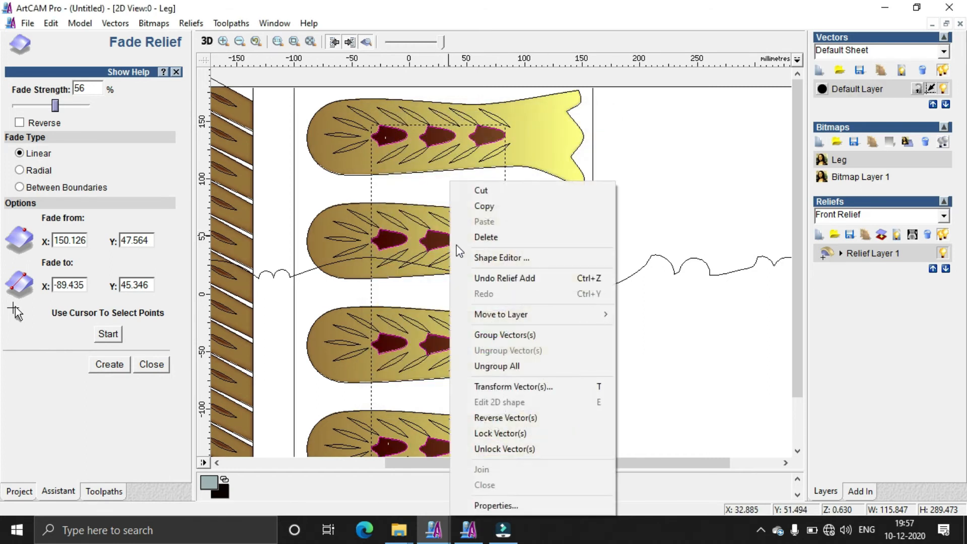
pyautogui.click(512, 331)
# Step: Add an angular relief at -50 degrees with no height limit to the leaf outlines of all four panels and inspect it in 3D
pyautogui.scroll(-1, 463, 210)
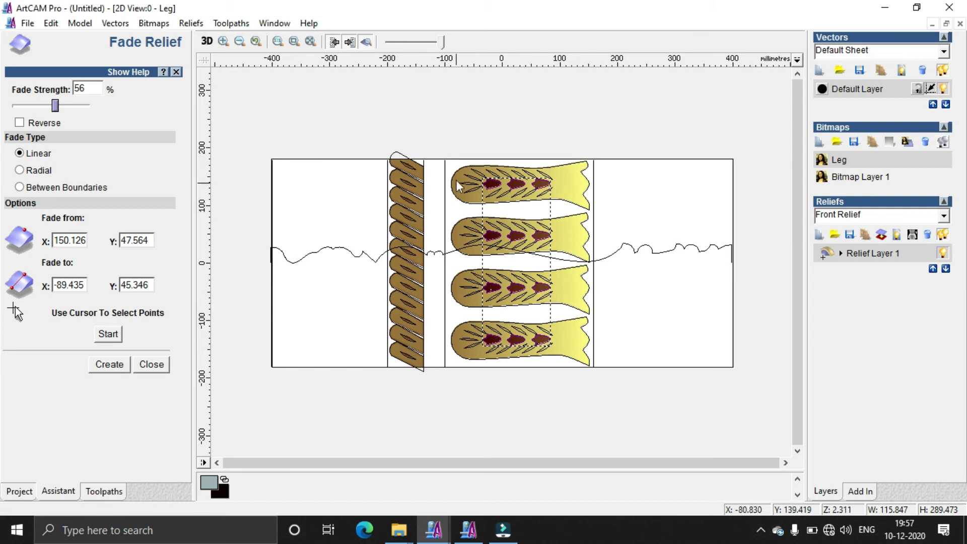
pyautogui.moveTo(448, 127); pyautogui.dragTo(524, 418)
pyautogui.keyDown('shift'); pyautogui.moveTo(502, 189); pyautogui.dragTo(567, 400); pyautogui.keyUp('shift')
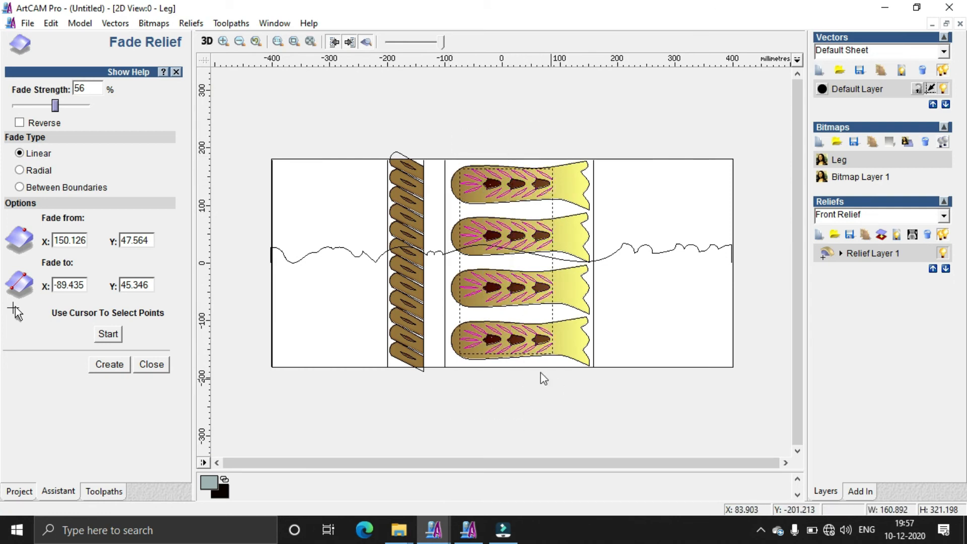
pyautogui.scroll(1, 539, 248)
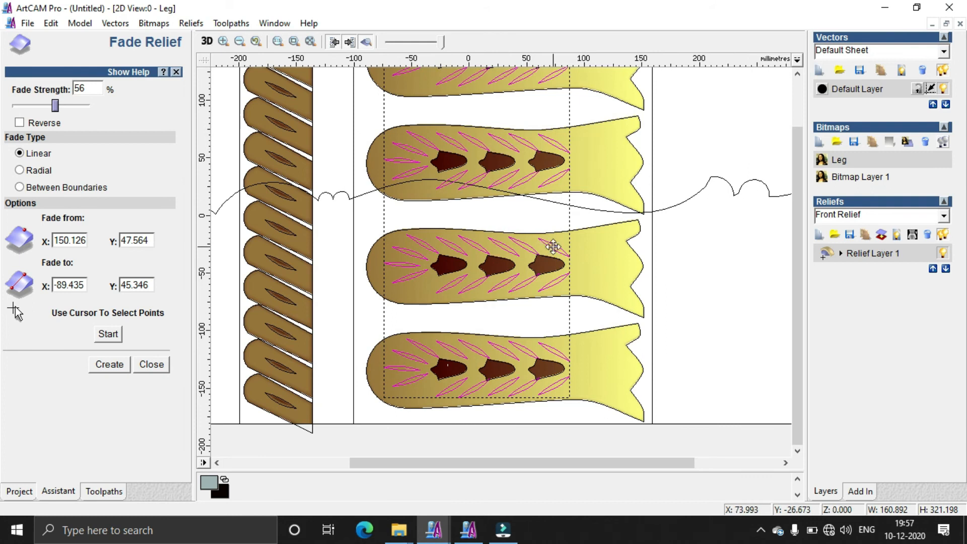
pyautogui.doubleClick(552, 246)
pyautogui.click(389, 186)
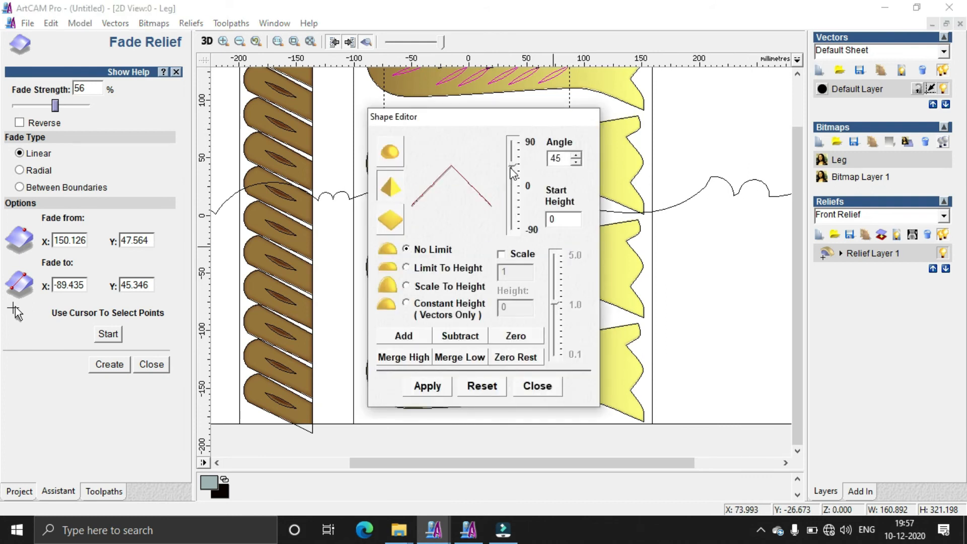
pyautogui.moveTo(518, 160); pyautogui.dragTo(512, 210)
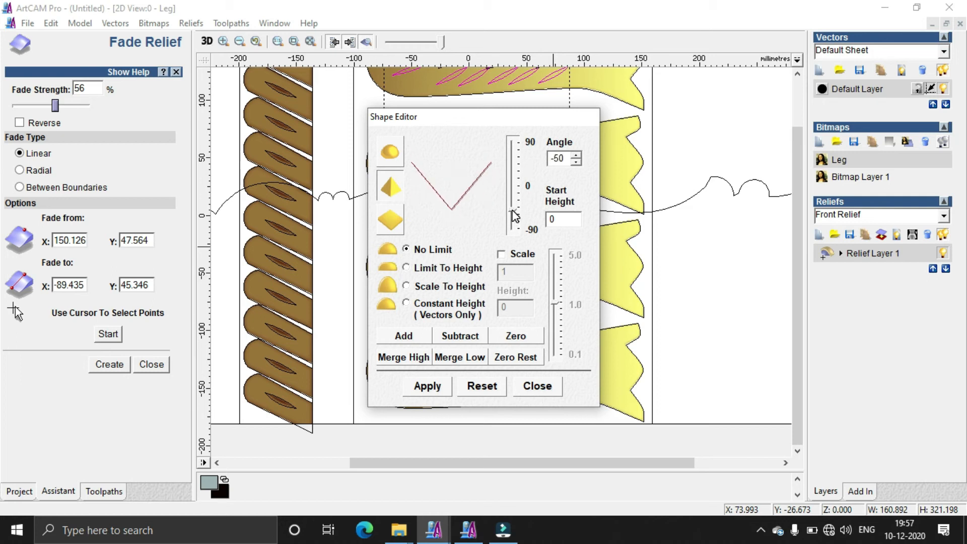
pyautogui.click(437, 388)
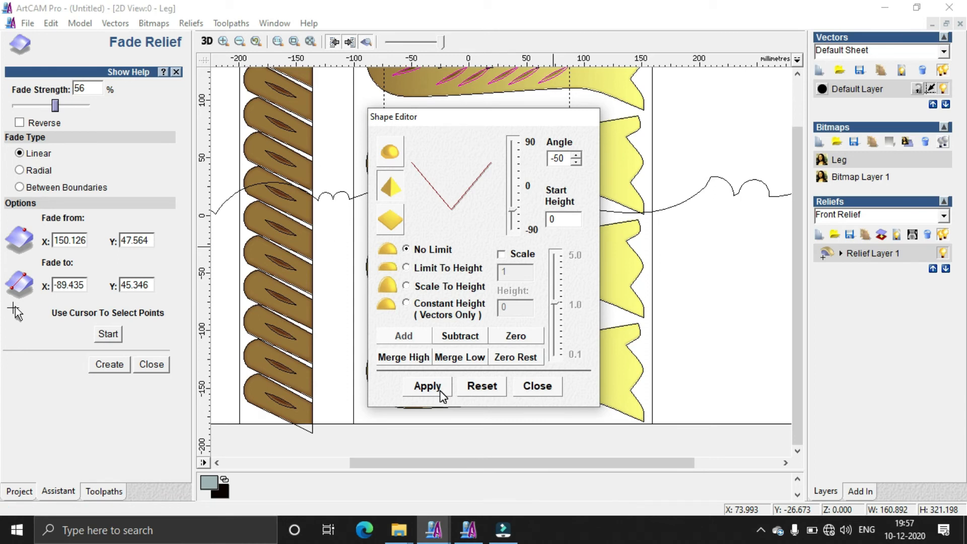
pyautogui.click(535, 386)
pyautogui.scroll(-3, 559, 330)
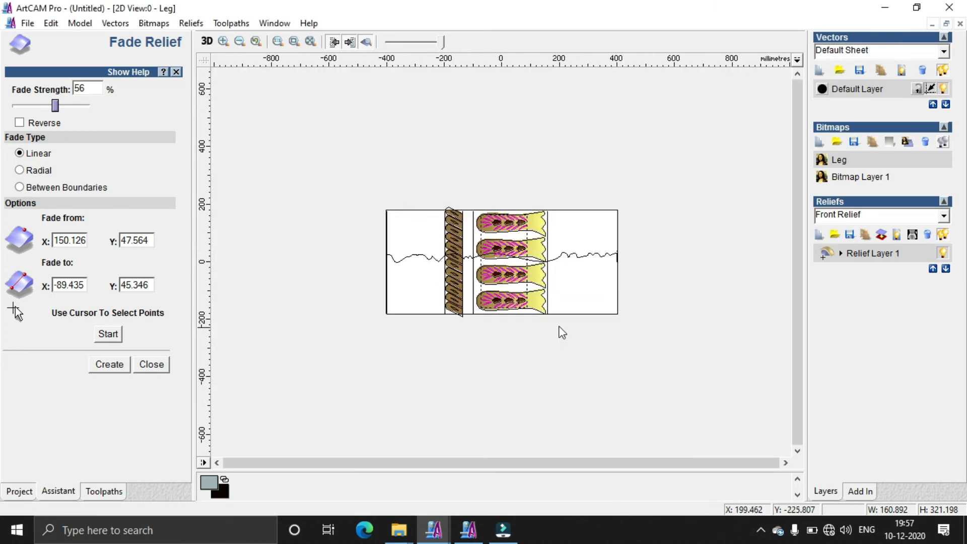
pyautogui.click(206, 41)
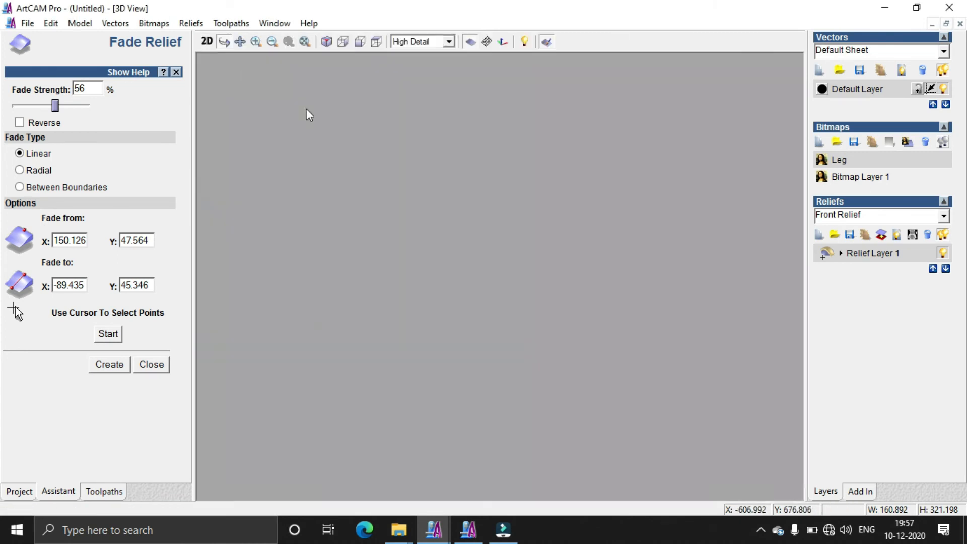
pyautogui.moveTo(528, 215); pyautogui.dragTo(646, 301)
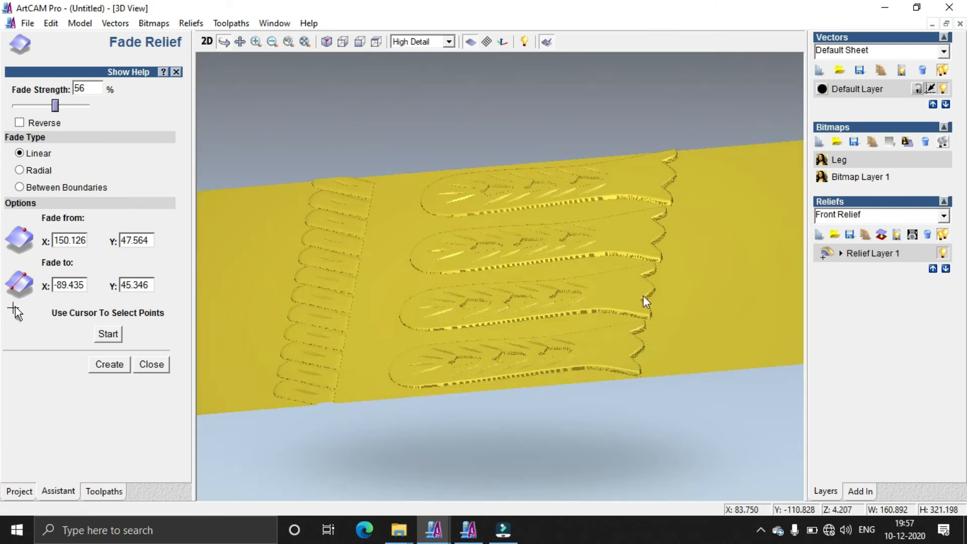
# Step: Save the relief layer as 03 in the Rotary folder on Local Disk (E:)
pyautogui.click(850, 234)
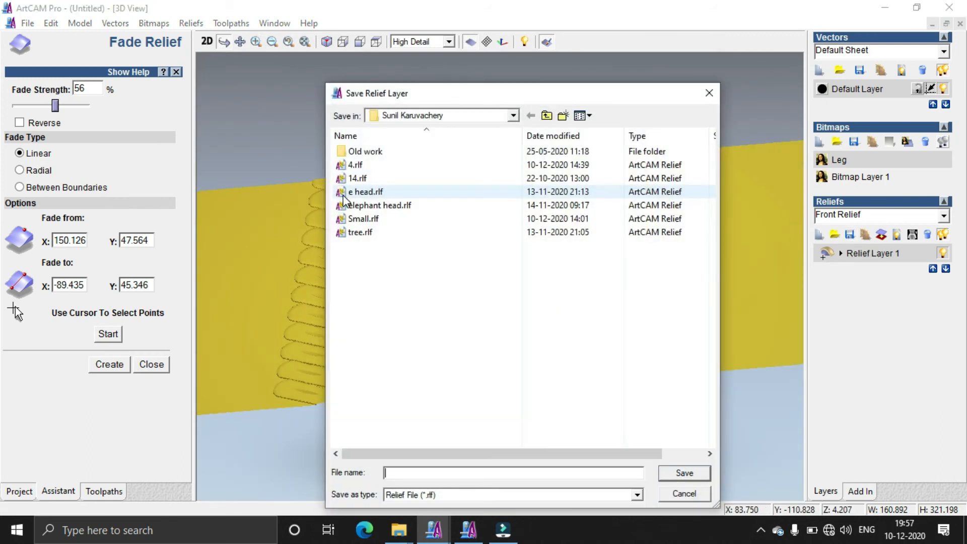
pyautogui.click(547, 117)
pyautogui.click(512, 117)
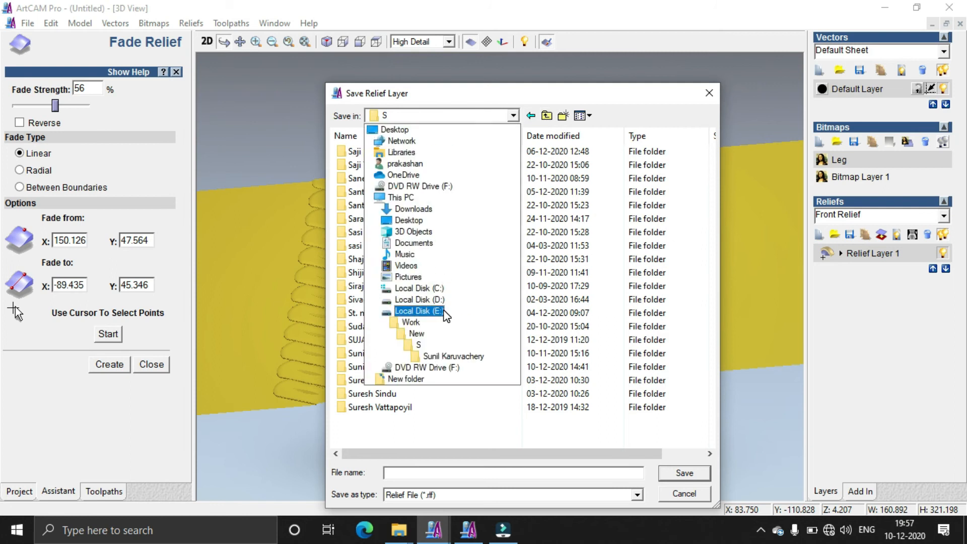
pyautogui.click(443, 309)
pyautogui.doubleClick(401, 348)
pyautogui.write('03')
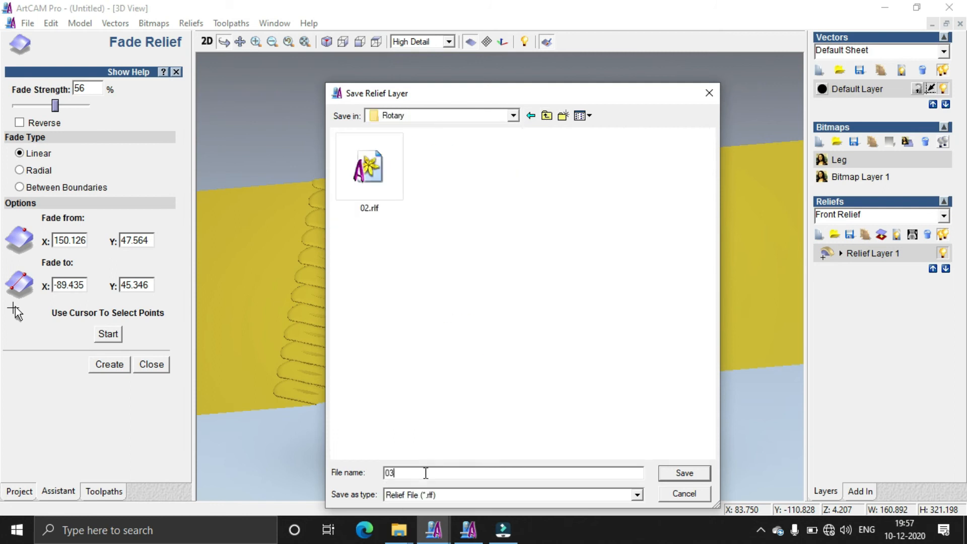
pyautogui.click(679, 477)
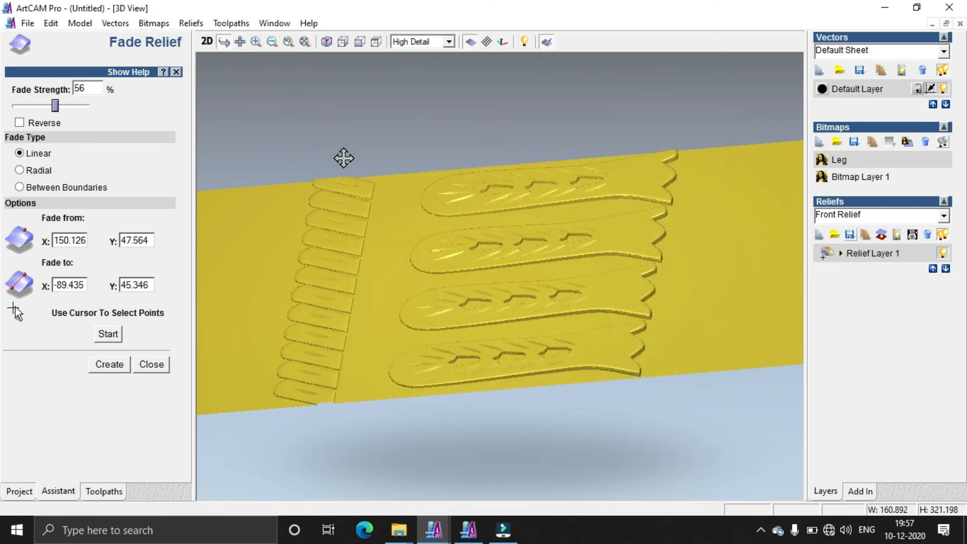
# Step: Close the fade settings, clear the relief layer back to flat in the 2D view, and deselect the leaf outlines
pyautogui.click(208, 43)
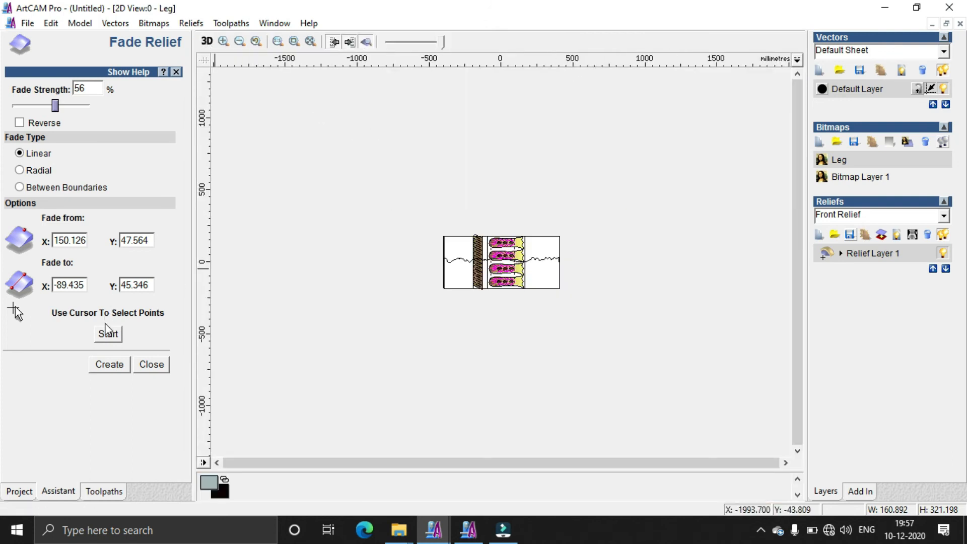
pyautogui.click(153, 363)
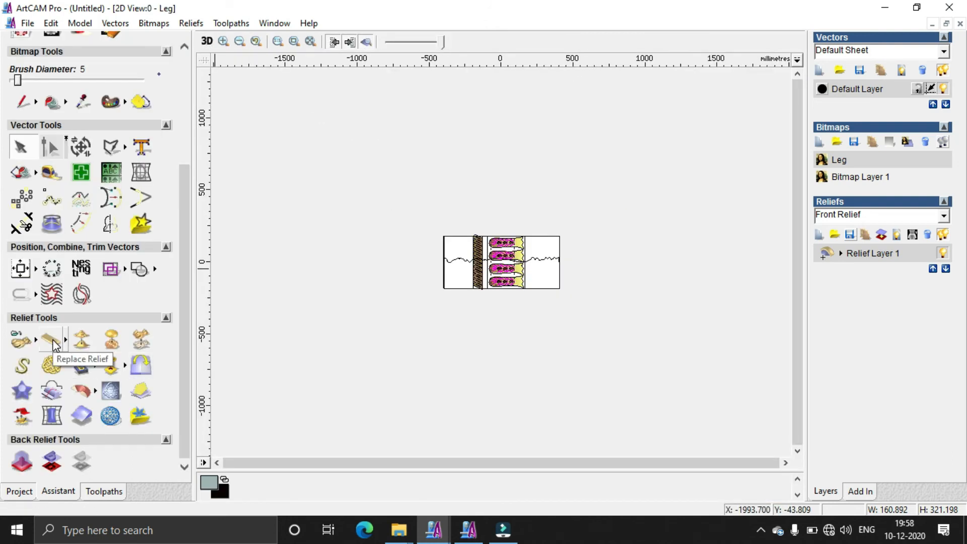
pyautogui.click(54, 342)
pyautogui.scroll(1, 483, 269)
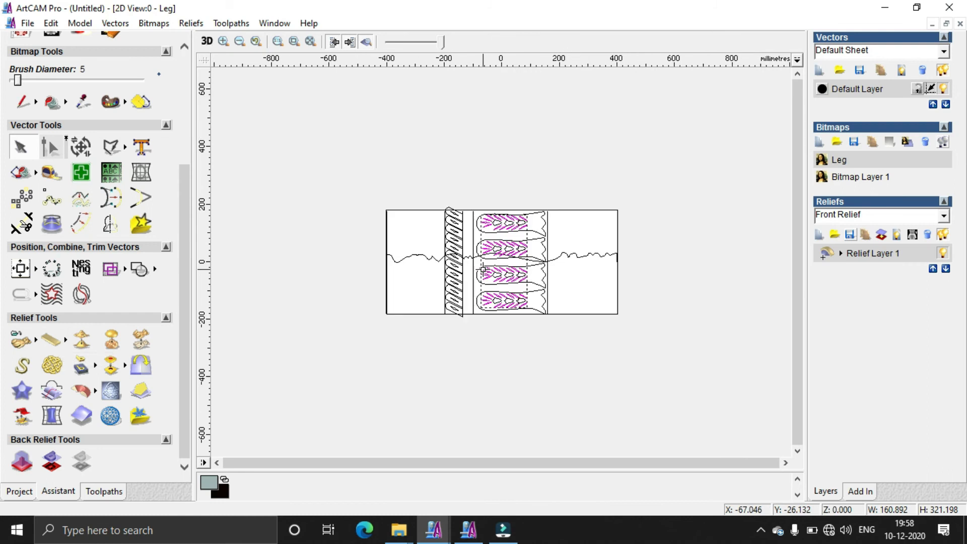
pyautogui.click(448, 328)
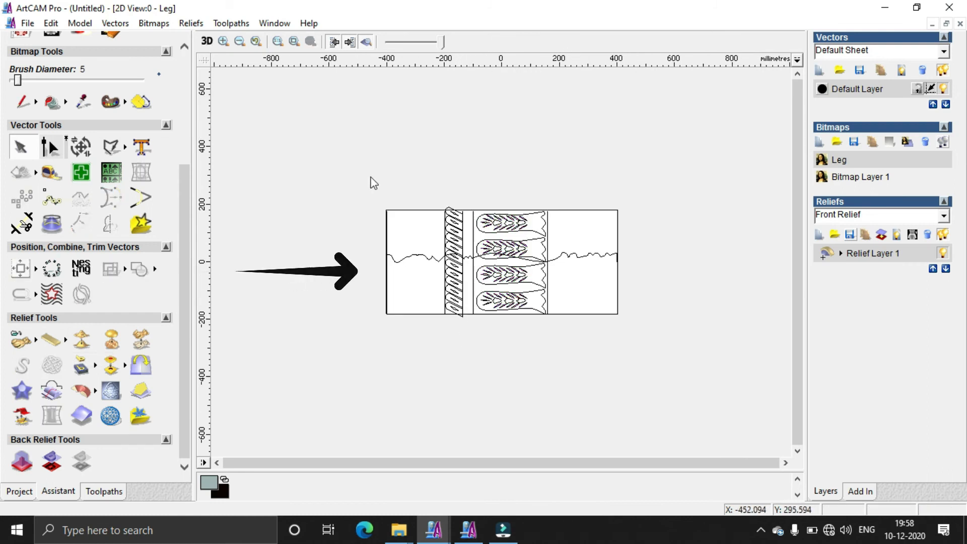
# Step: Start a Two Rail Sweep with the model's left edge line as top drive rail and its right edge line as bottom drive rail
pyautogui.moveTo(369, 177); pyautogui.dragTo(419, 351)
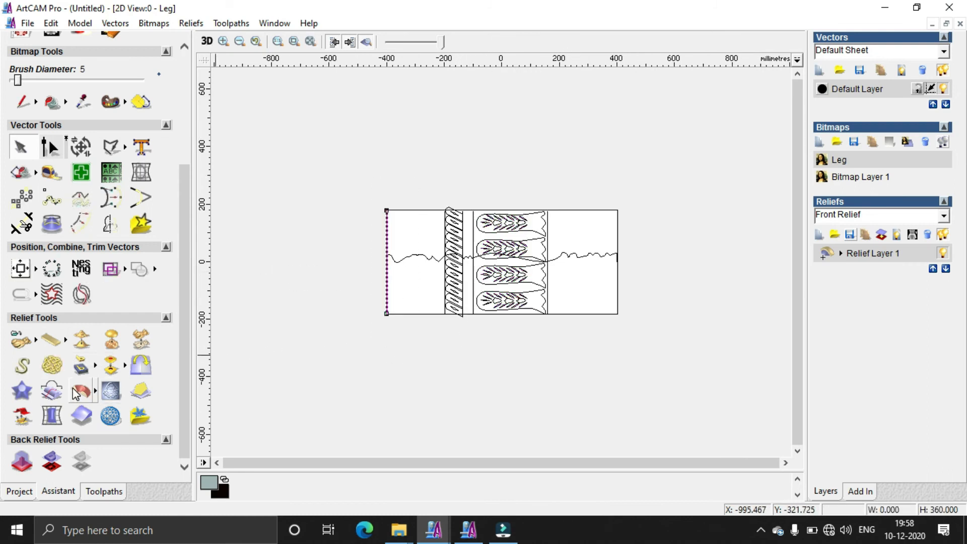
pyautogui.click(95, 392)
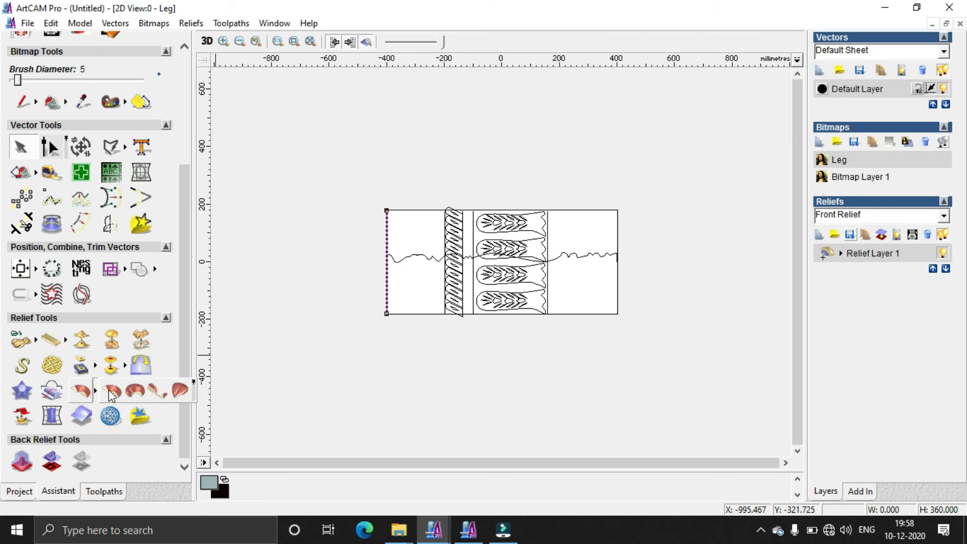
pyautogui.click(180, 393)
pyautogui.click(151, 114)
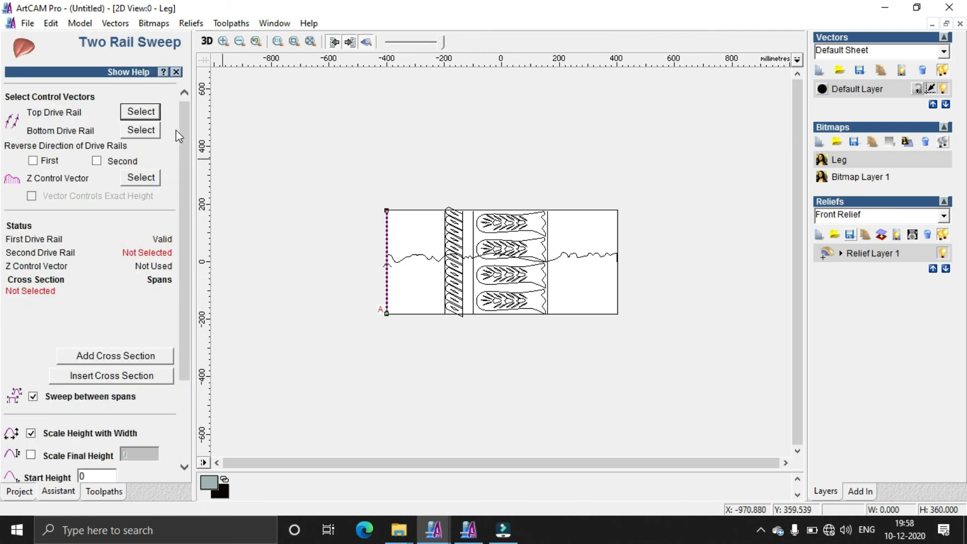
pyautogui.moveTo(605, 211); pyautogui.dragTo(642, 347)
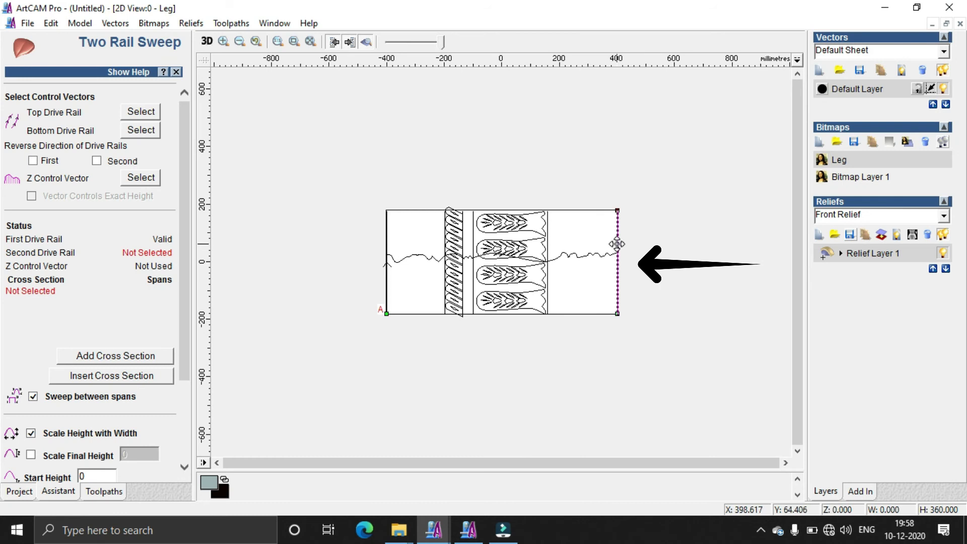
pyautogui.click(142, 131)
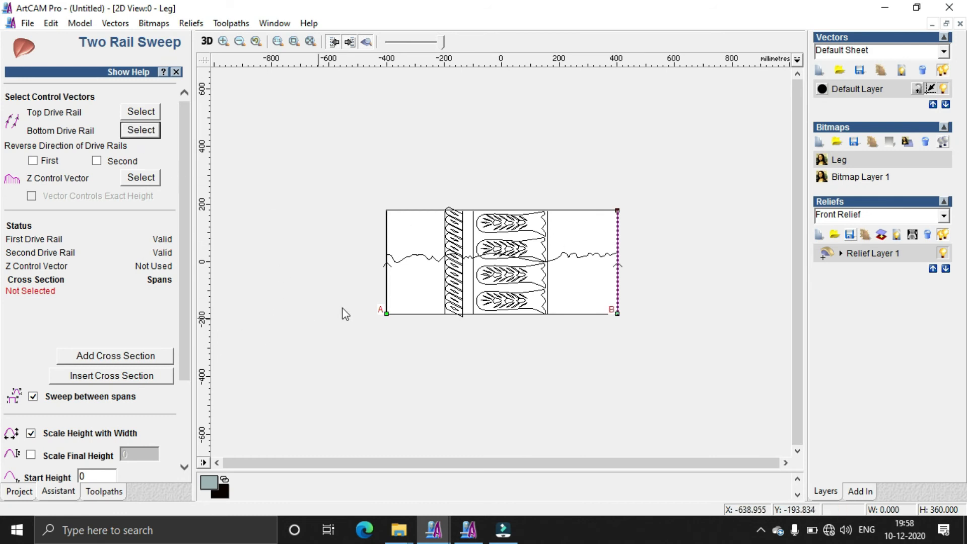
# Step: Add the leg profile curve as the cross section, calculate the sweep in Add mode with start height 0, and inspect it in 3D
pyautogui.click(405, 259)
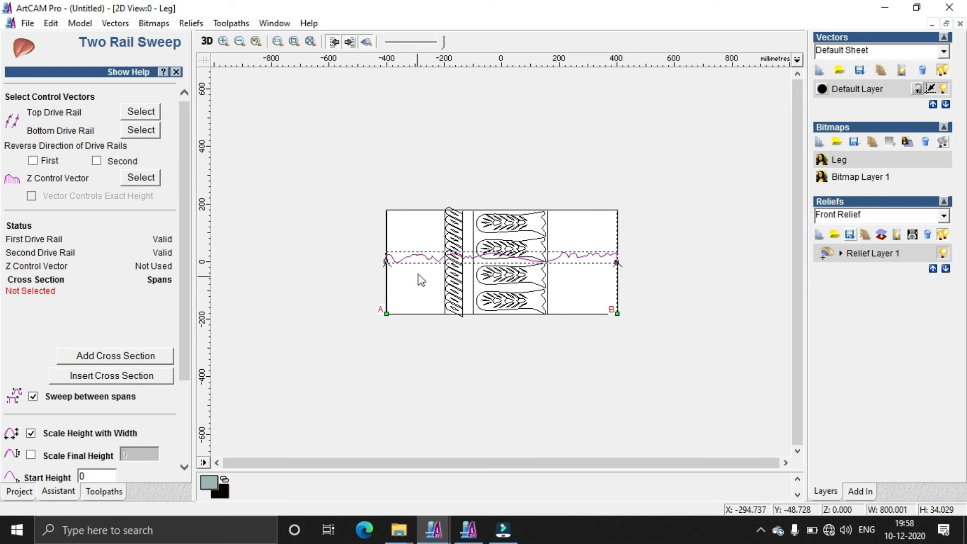
pyautogui.click(165, 355)
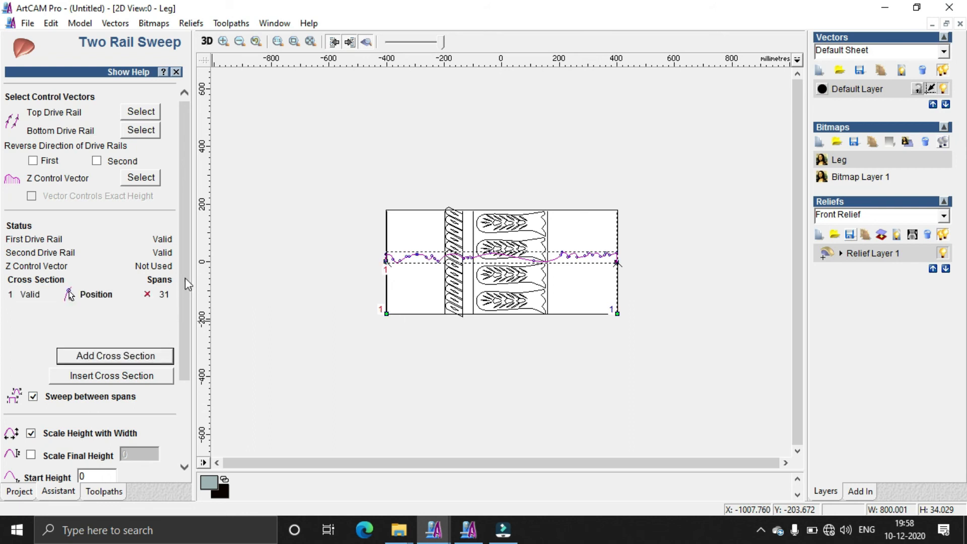
pyautogui.moveTo(186, 277); pyautogui.dragTo(173, 367)
pyautogui.click(104, 468)
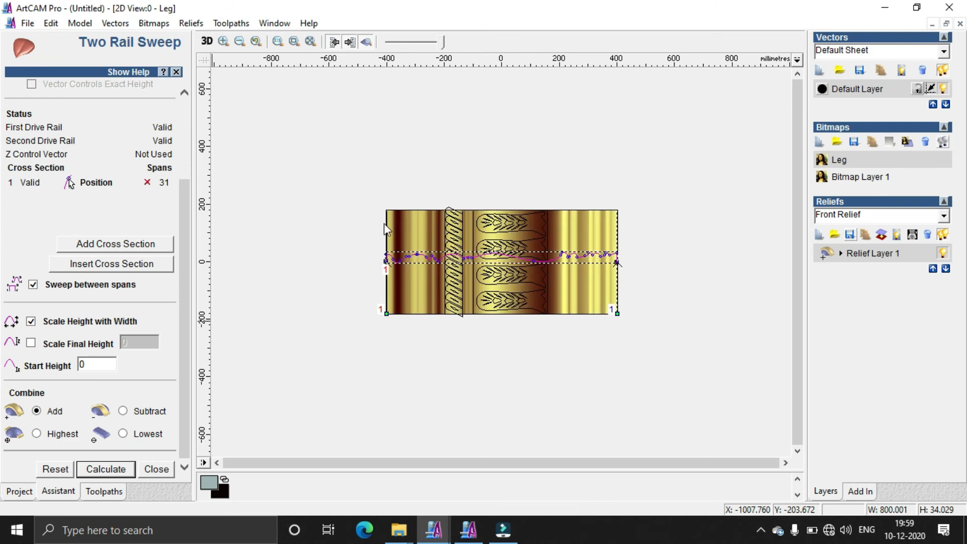
pyautogui.click(210, 42)
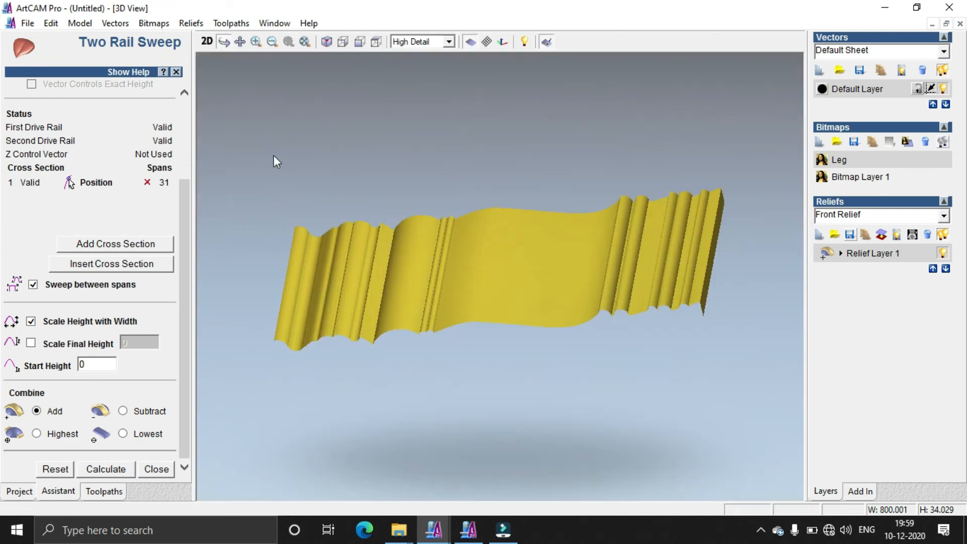
pyautogui.moveTo(449, 262); pyautogui.dragTo(488, 174)
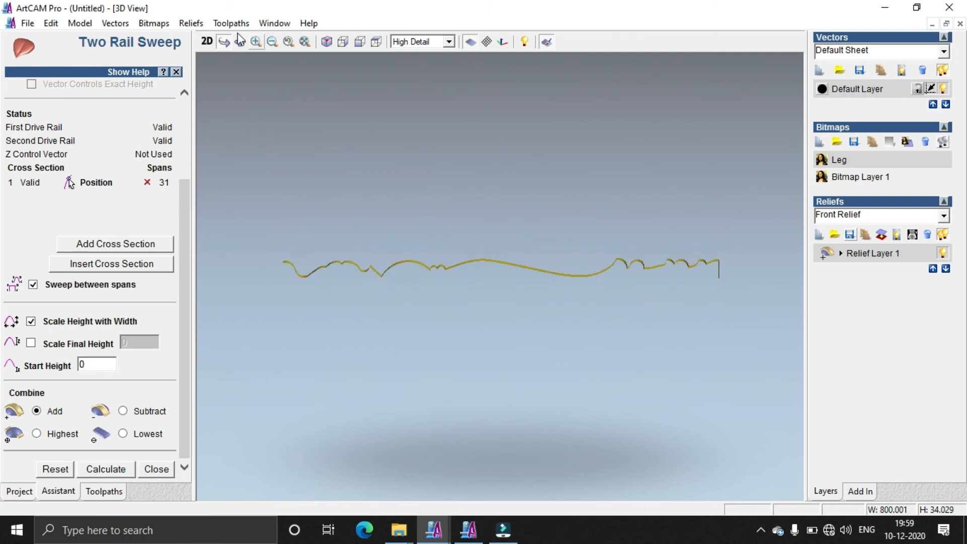
# Step: Create a ring from the swept relief with Wrap Y to form the turned leg, and view it up close
pyautogui.click(191, 24)
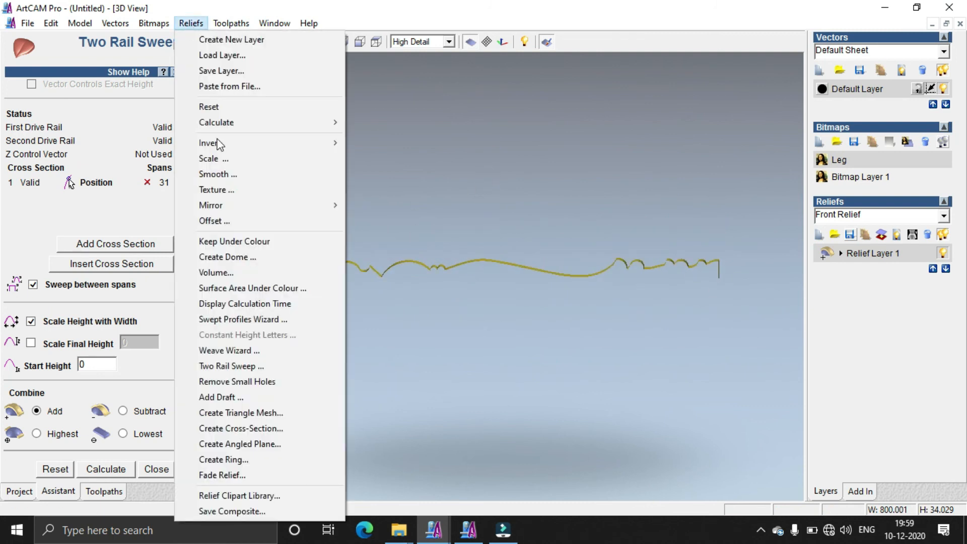
pyautogui.click(237, 459)
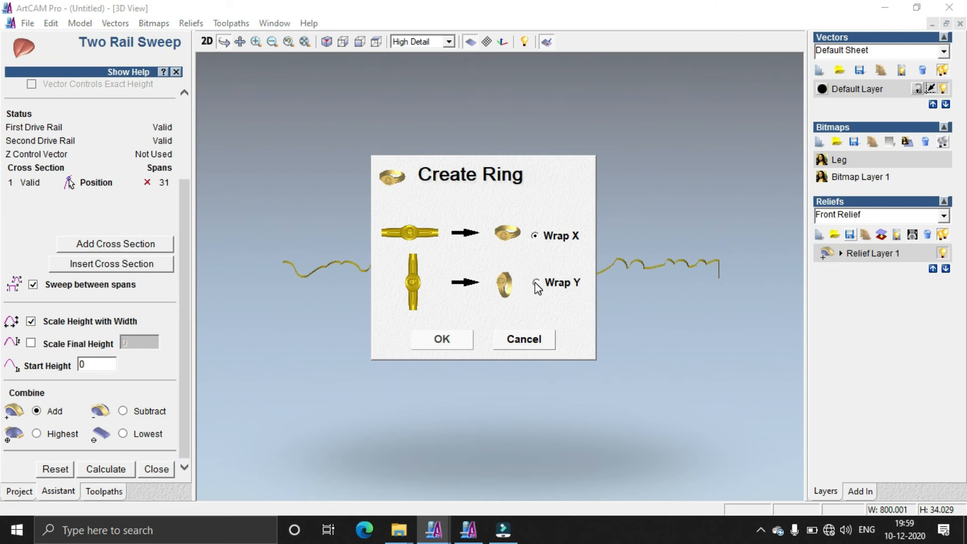
pyautogui.click(463, 345)
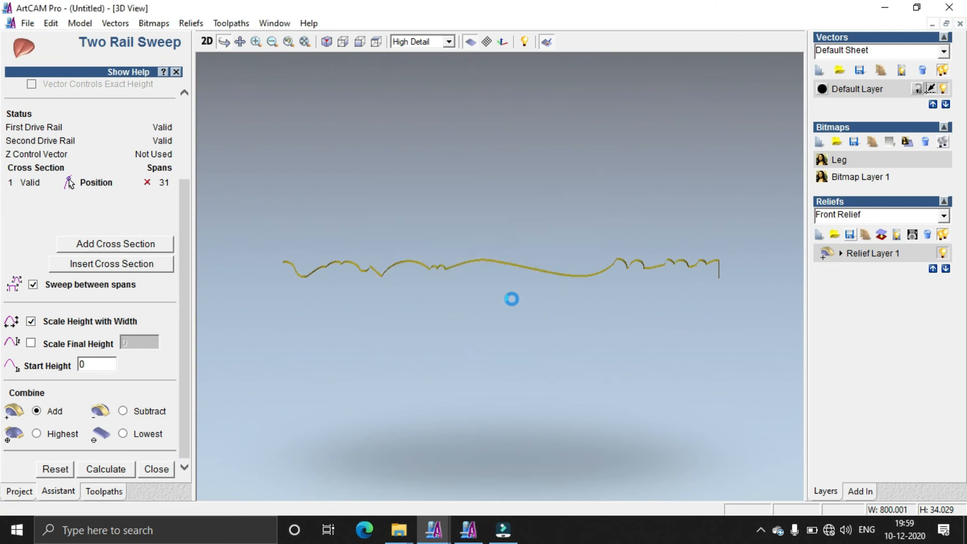
pyautogui.moveTo(512, 300); pyautogui.dragTo(534, 288)
pyautogui.scroll(2, 533, 288)
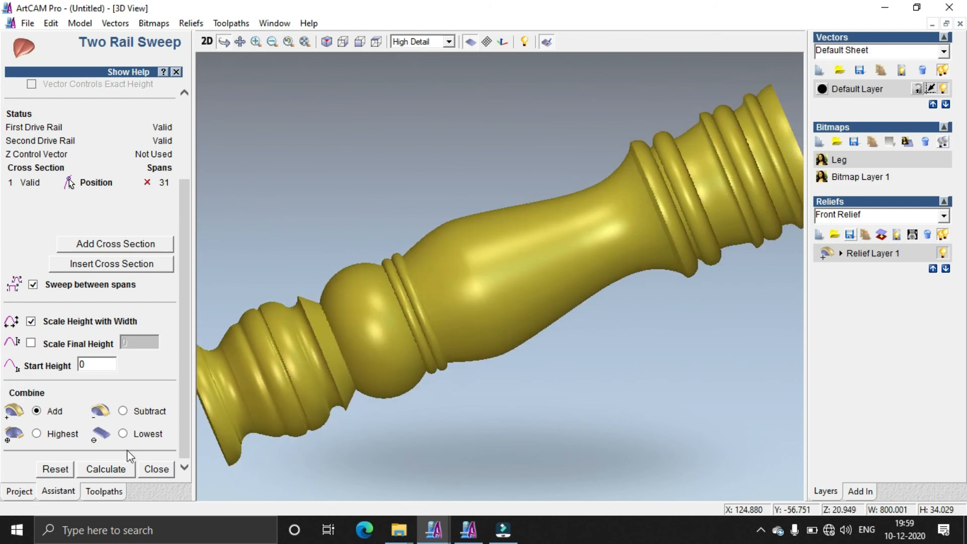
# Step: Close the sweep settings and paste the saved 03 relief file onto the turned leg in Add mode
pyautogui.click(157, 468)
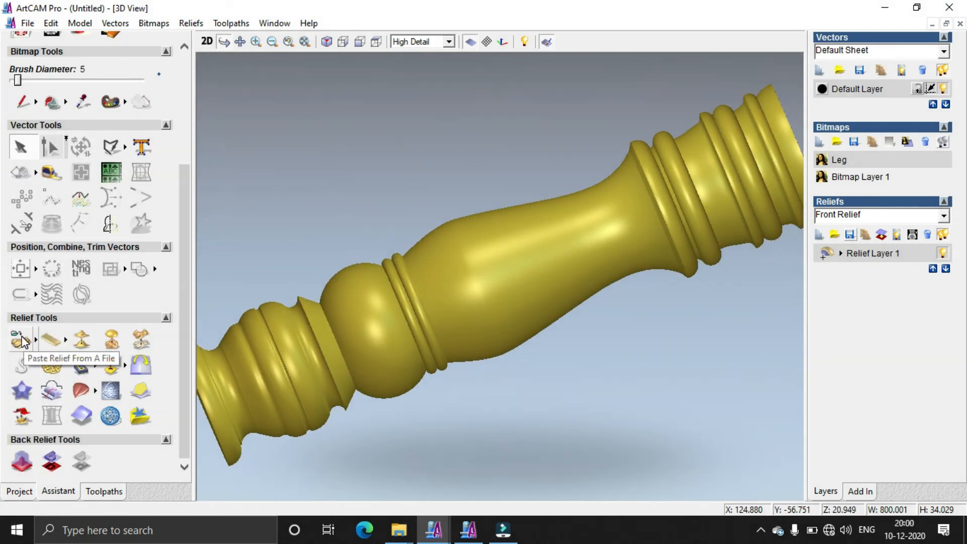
pyautogui.click(21, 341)
pyautogui.click(451, 178)
pyautogui.click(674, 346)
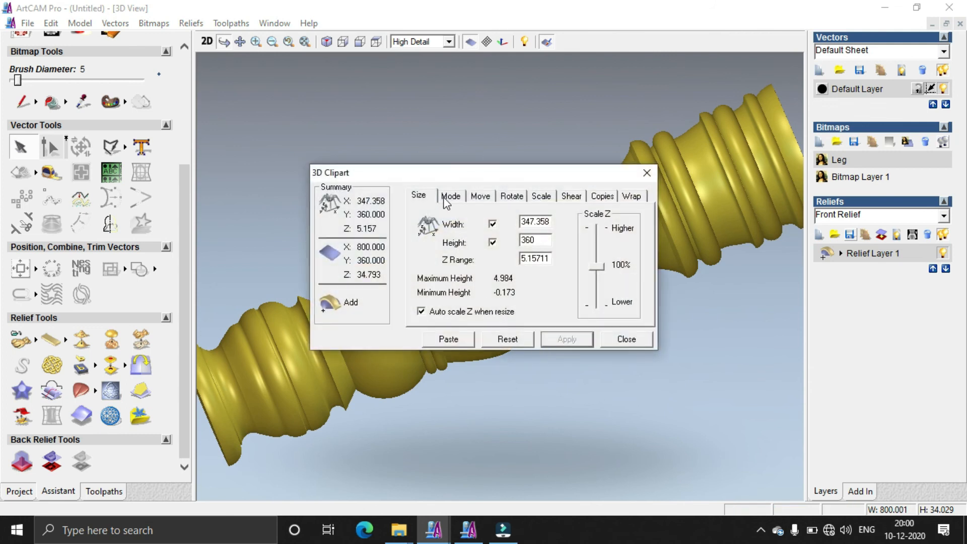
pyautogui.click(446, 198)
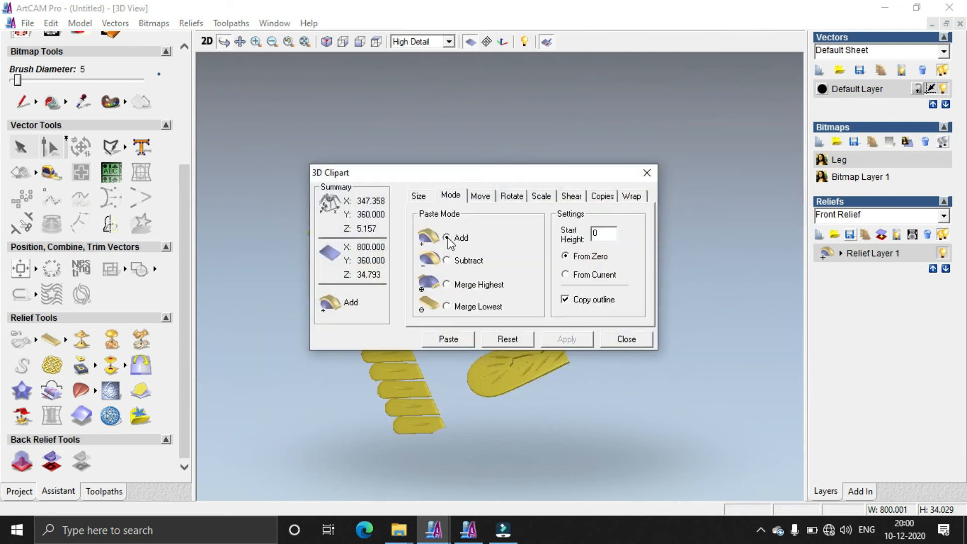
pyautogui.click(419, 197)
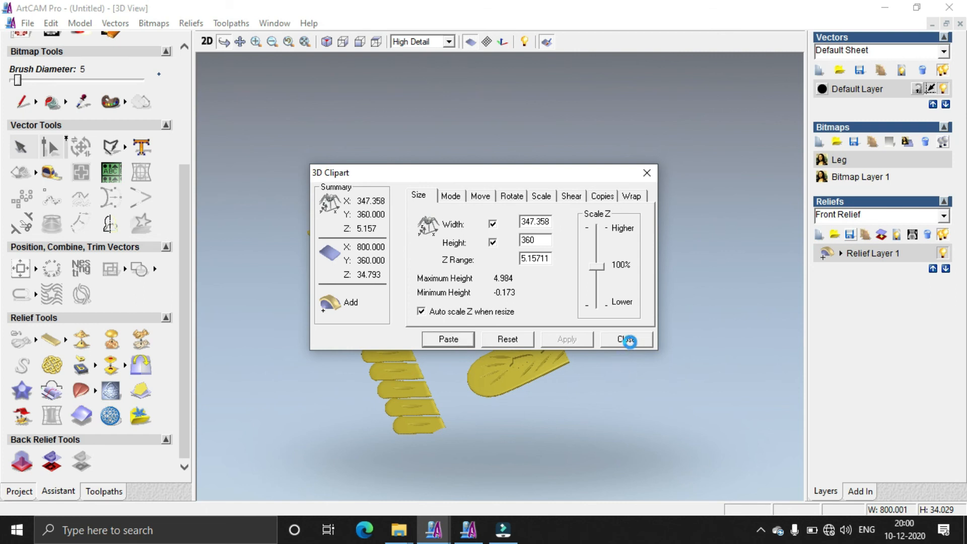
pyautogui.click(632, 340)
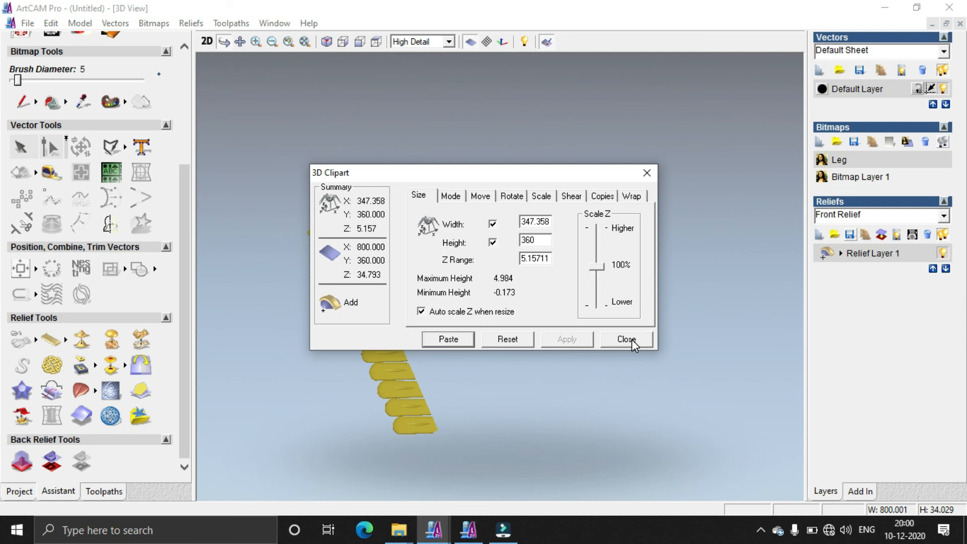
pyautogui.click(633, 341)
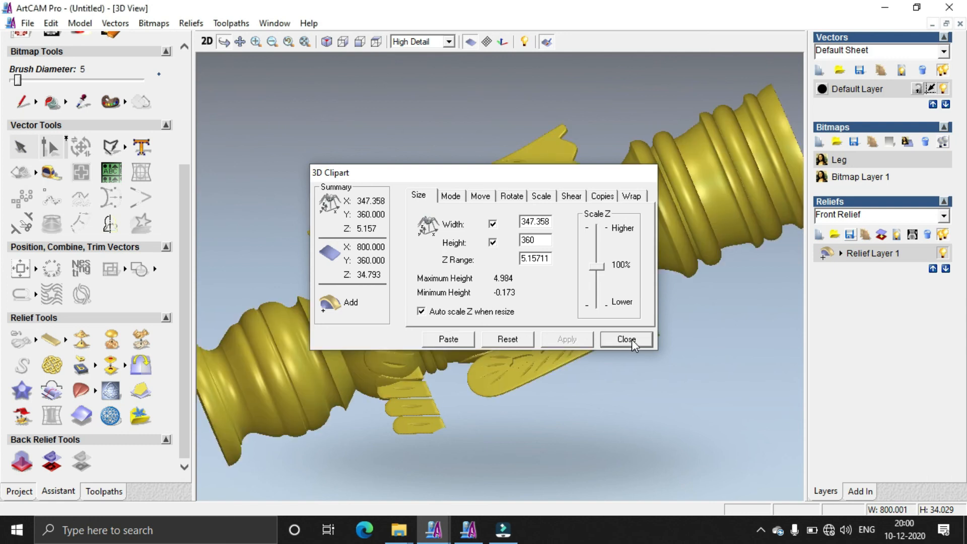
# Step: Examine the carvings and panels on the turned leg in 3D from several angles, up close and as a whole
pyautogui.scroll(2, 551, 272)
pyautogui.moveTo(517, 306); pyautogui.dragTo(479, 263)
pyautogui.moveTo(578, 240); pyautogui.dragTo(530, 229)
pyautogui.scroll(3, 503, 285)
pyautogui.moveTo(429, 242); pyautogui.dragTo(489, 342)
pyautogui.scroll(-5, 499, 305)
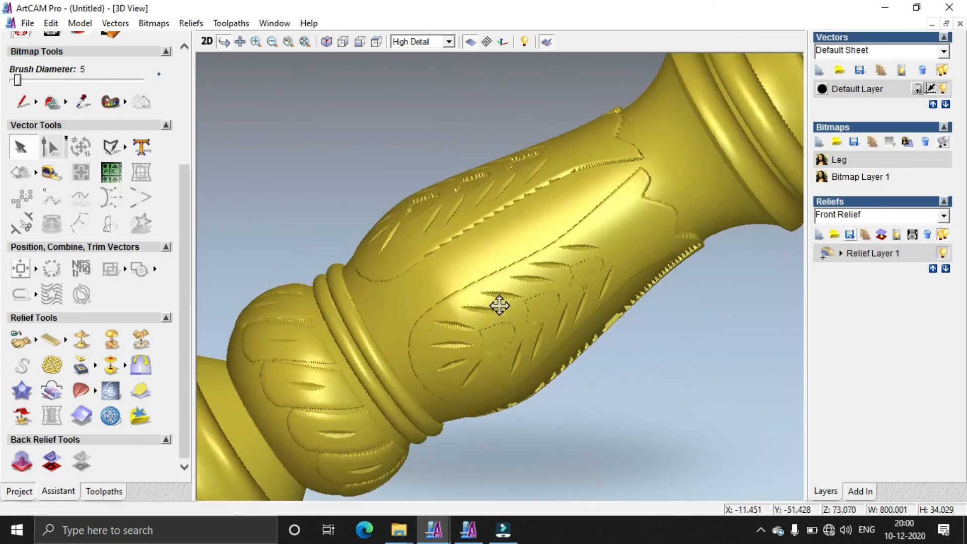
pyautogui.moveTo(499, 300); pyautogui.dragTo(561, 271)
pyautogui.scroll(2, 549, 276)
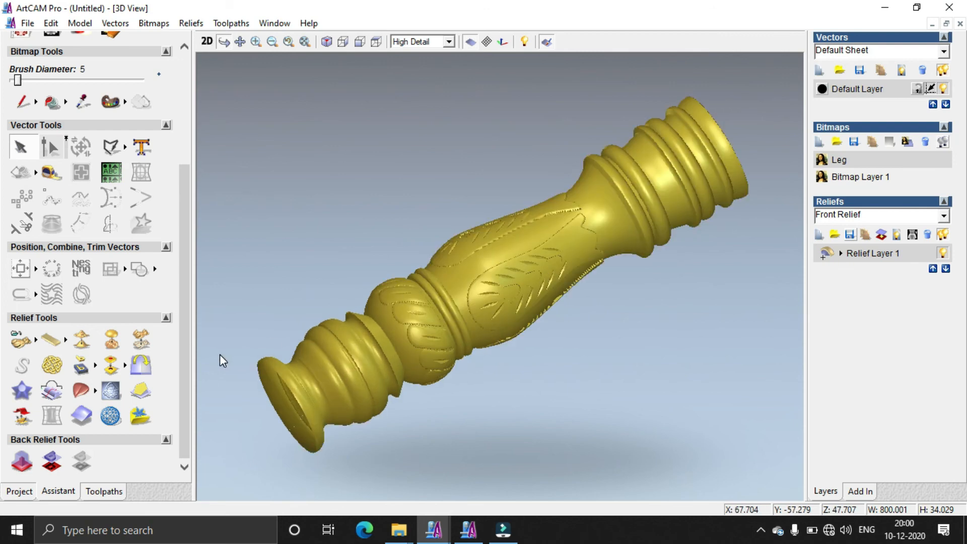